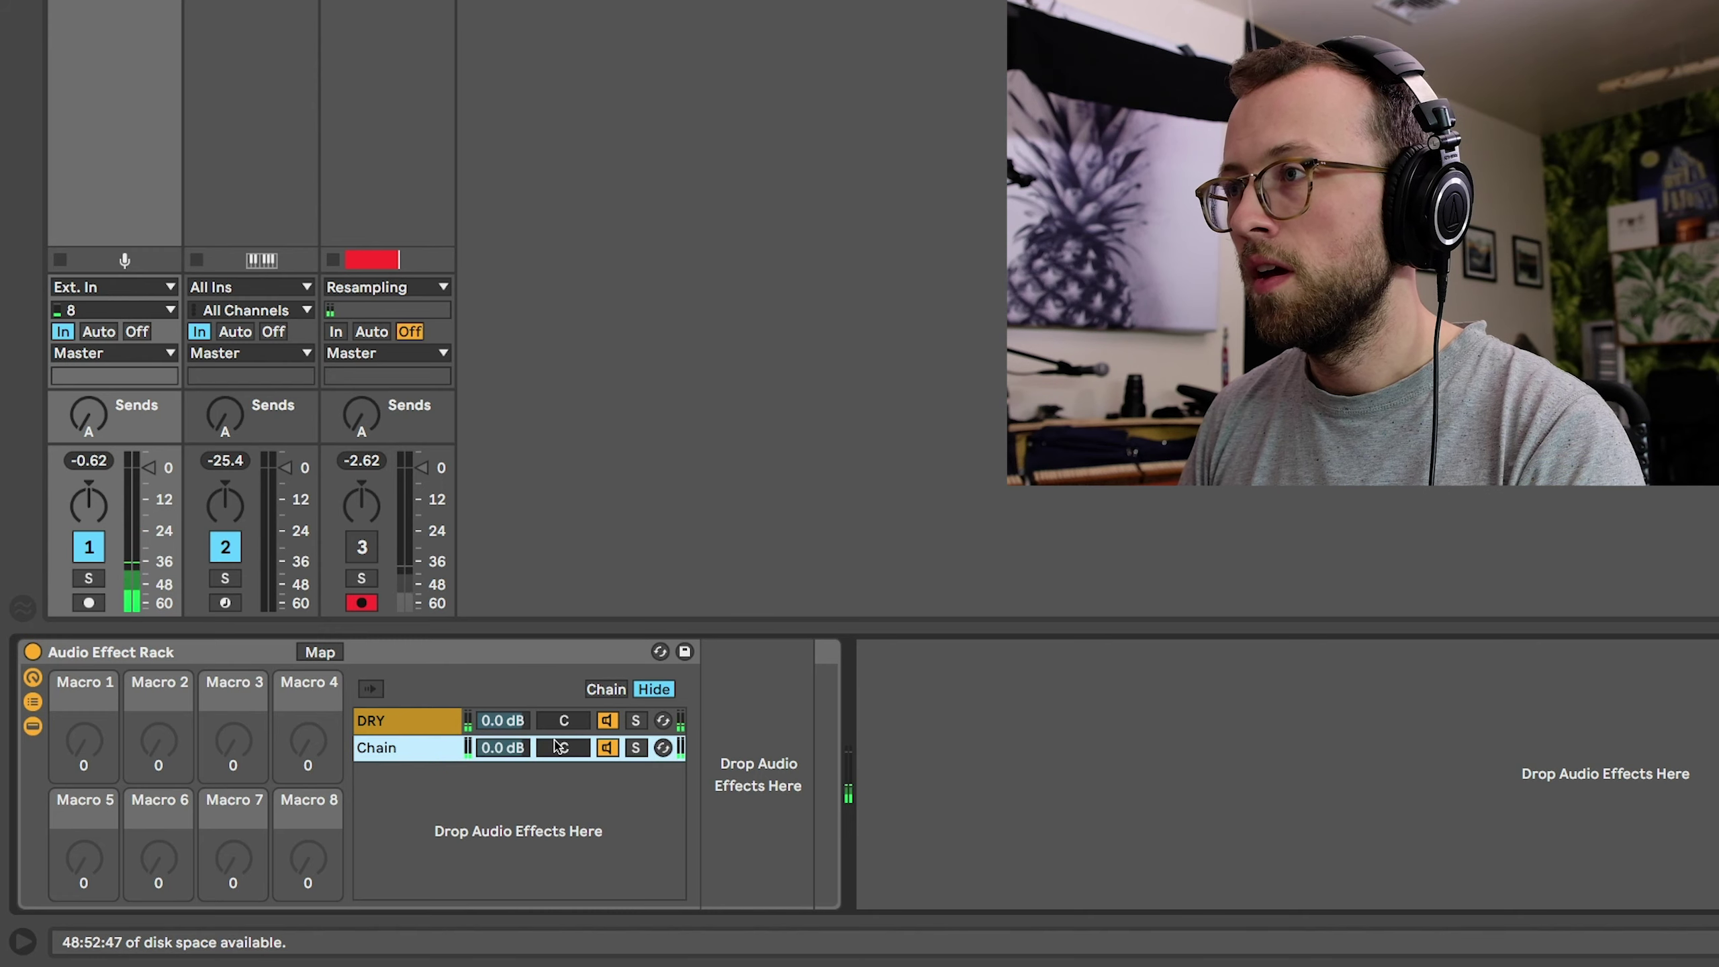
Deactivate the second chain in the Audio Effect Rack and rename it WET
left_click(504, 749)
left_click(607, 748)
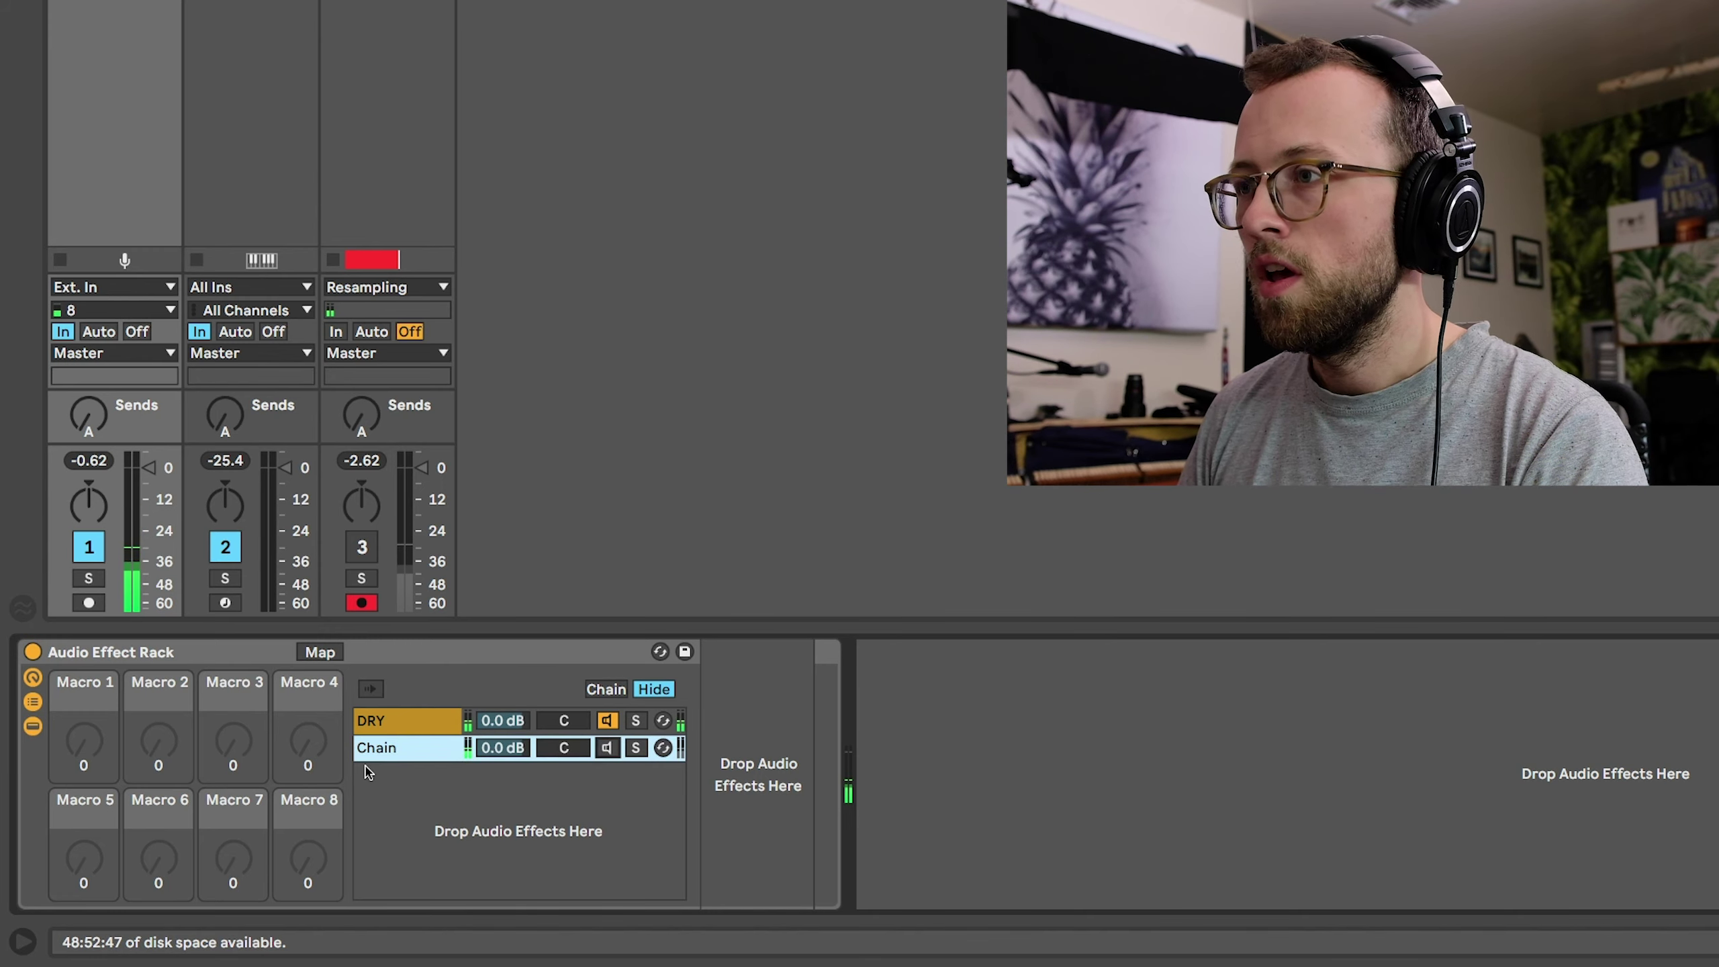
key("super+r")
type("WET")
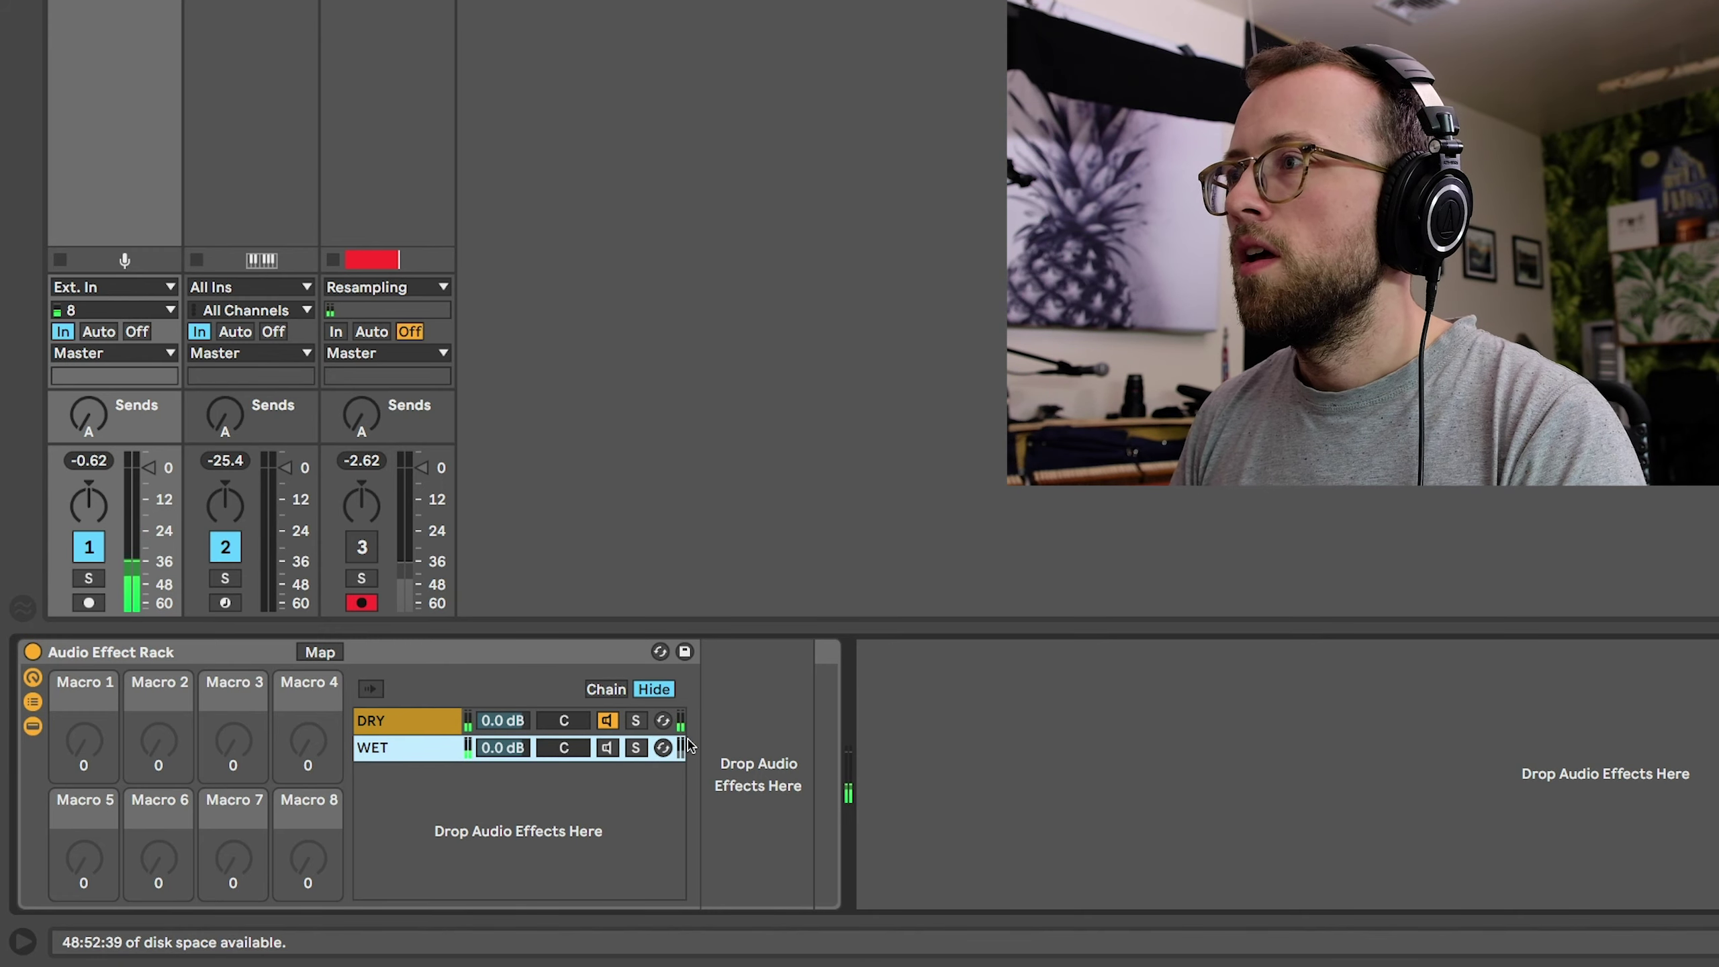
key("Return")
Add a Utility effect to the WET chain and switch the Utility device off
key("super+alt+b")
scroll(384, 395, "down", 5)
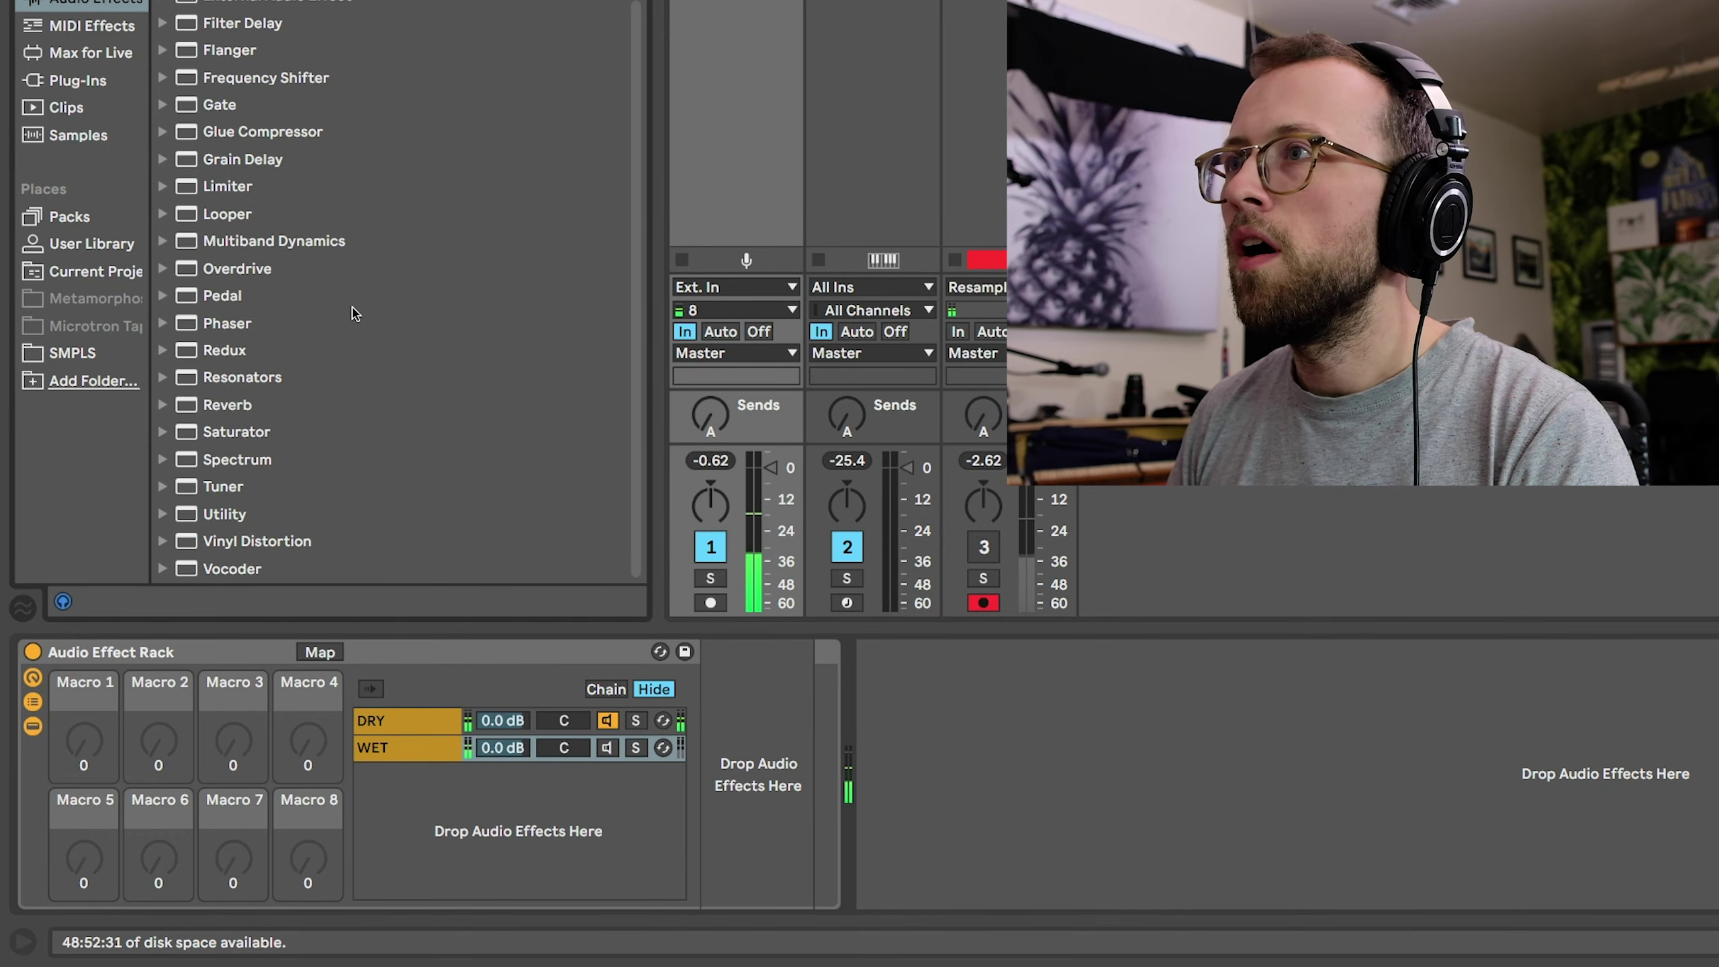
left_click(242, 515)
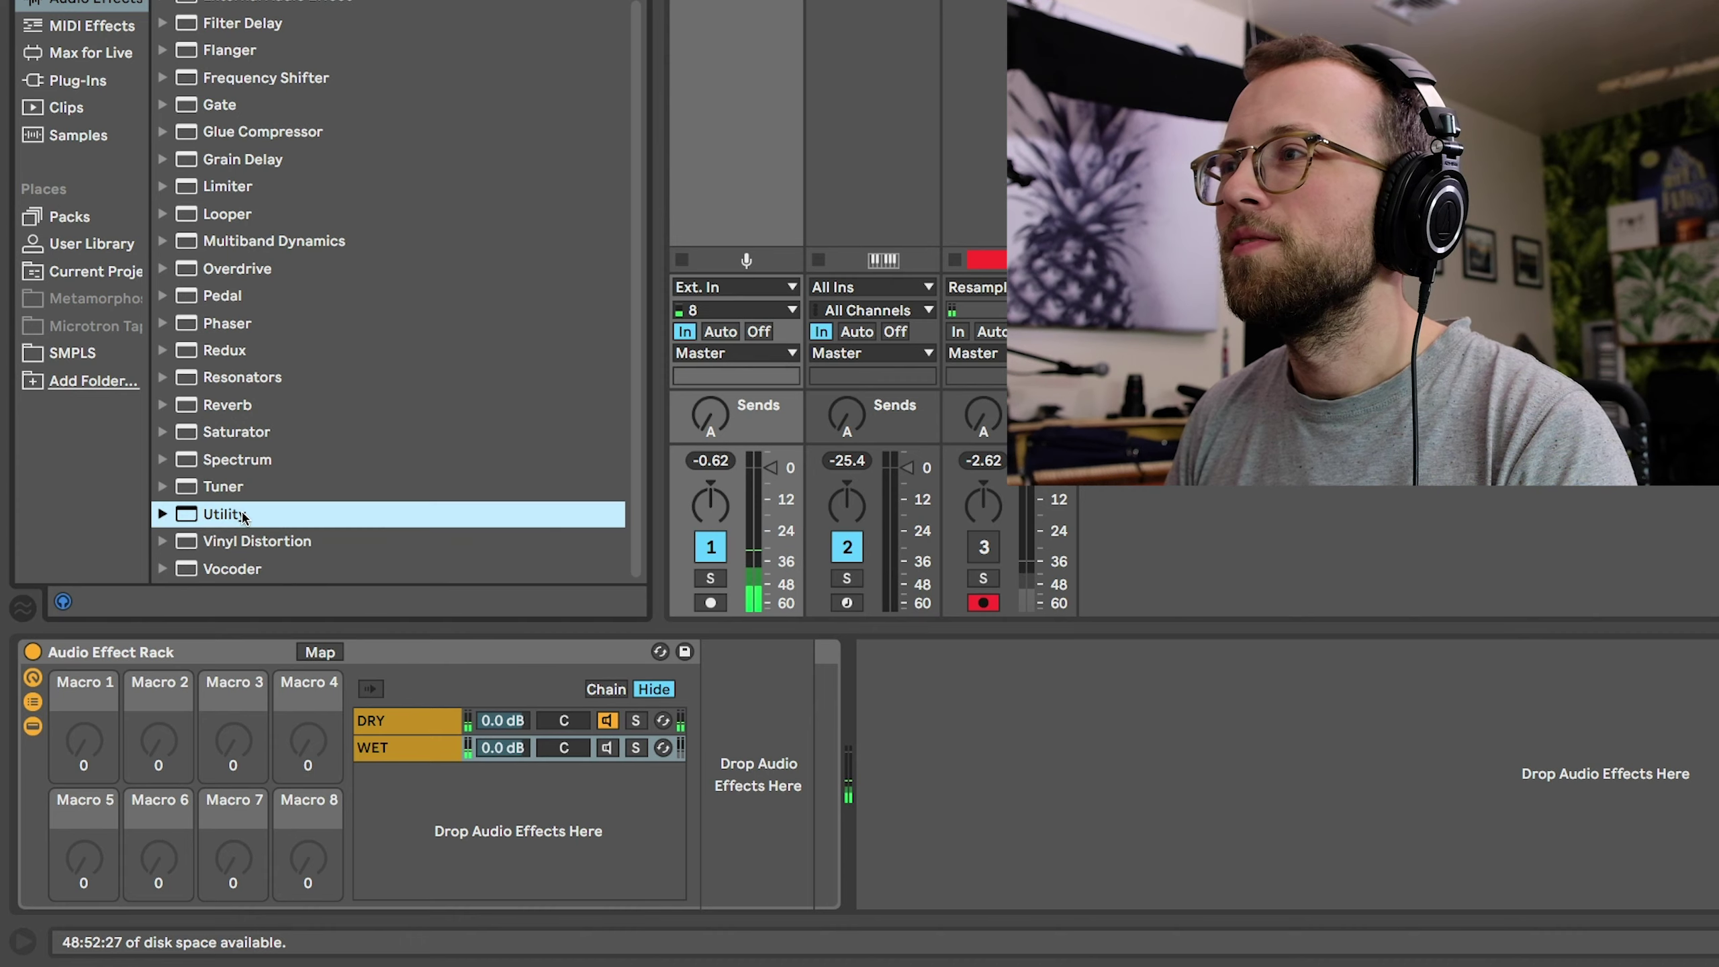
left_click_drag(243, 514, 732, 762)
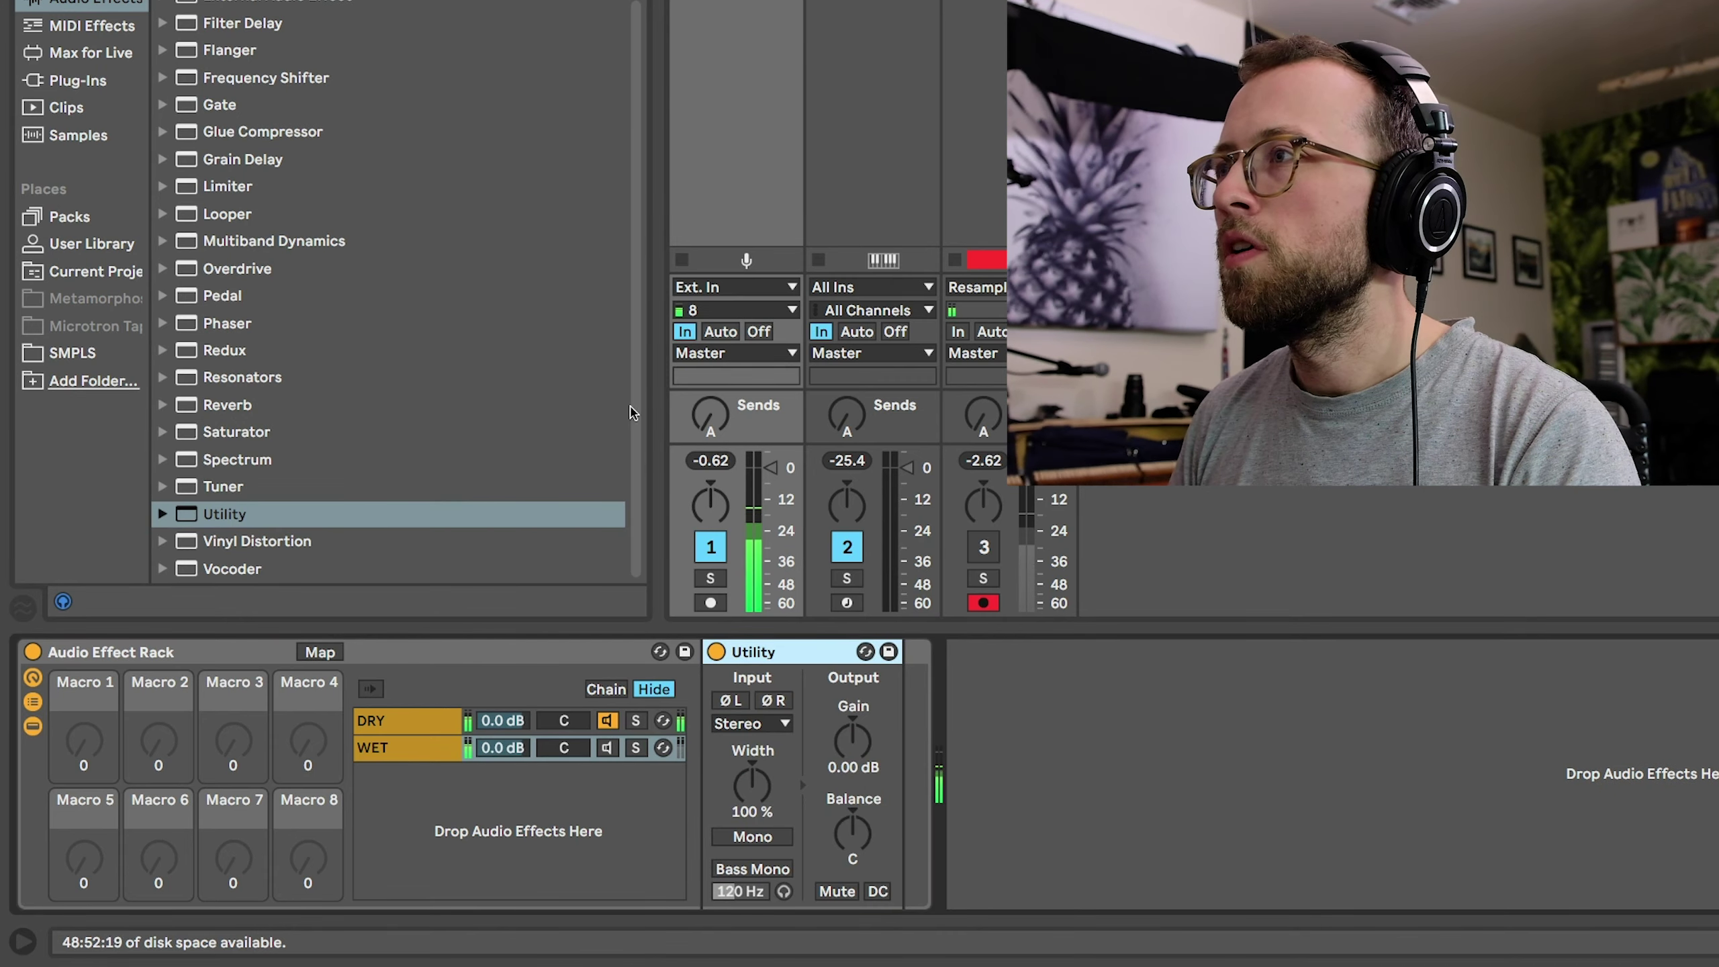
key("super+alt+b")
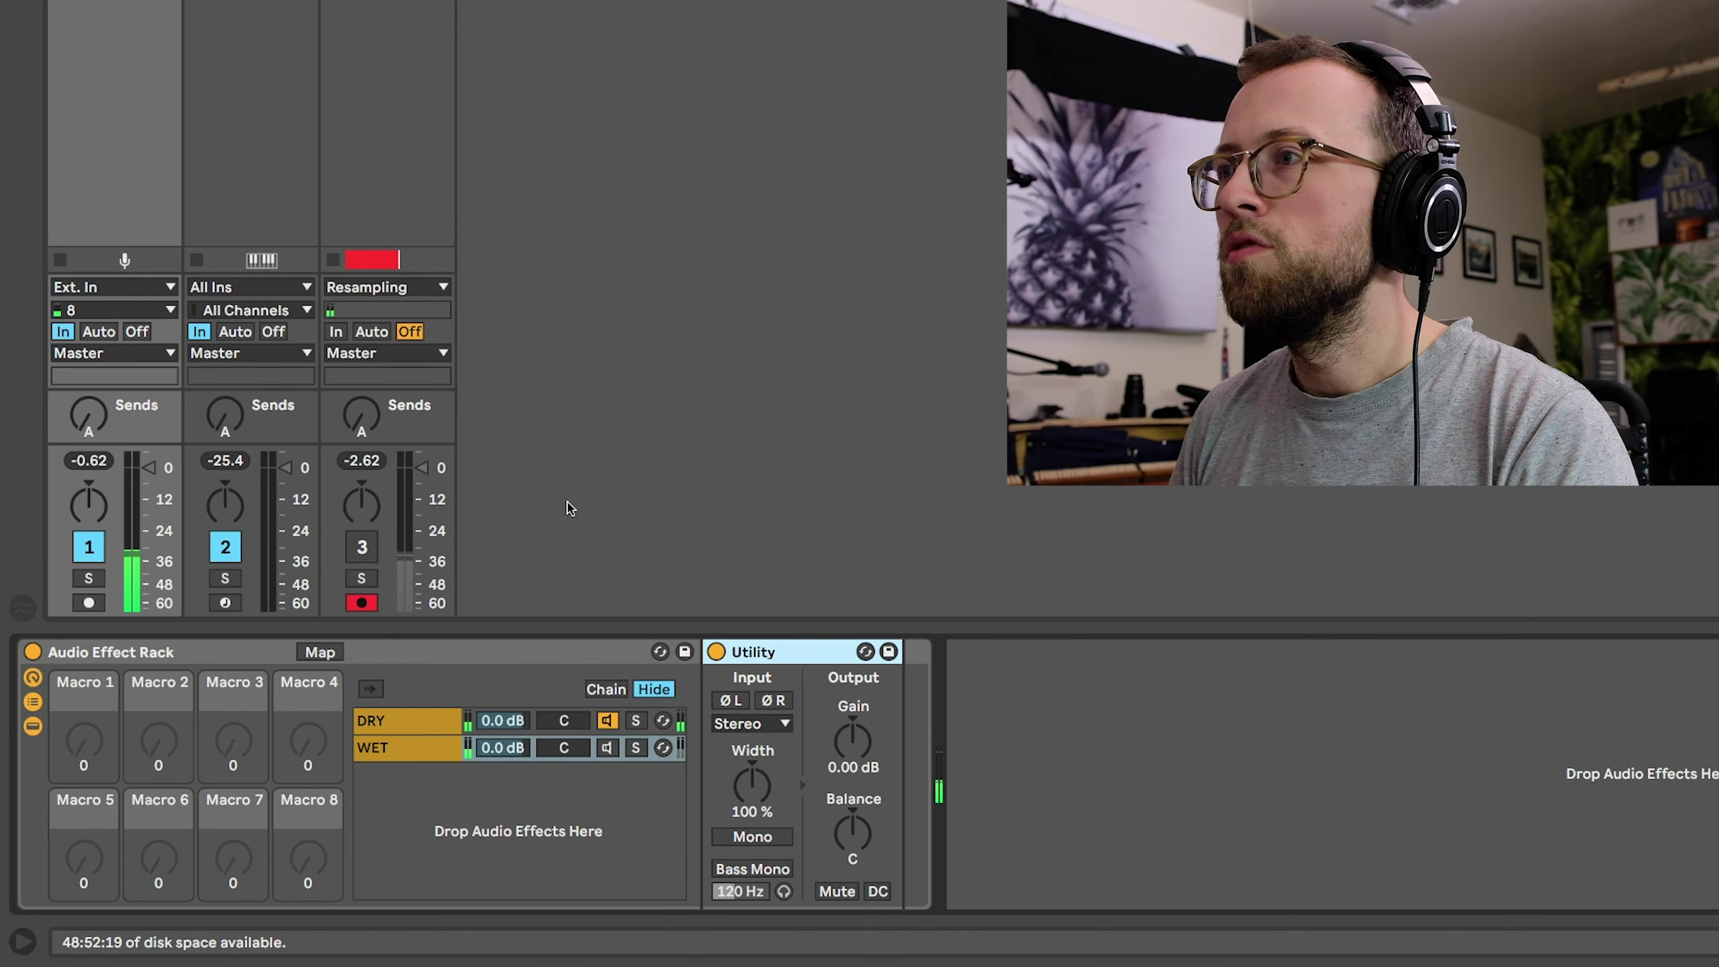
left_click(608, 748)
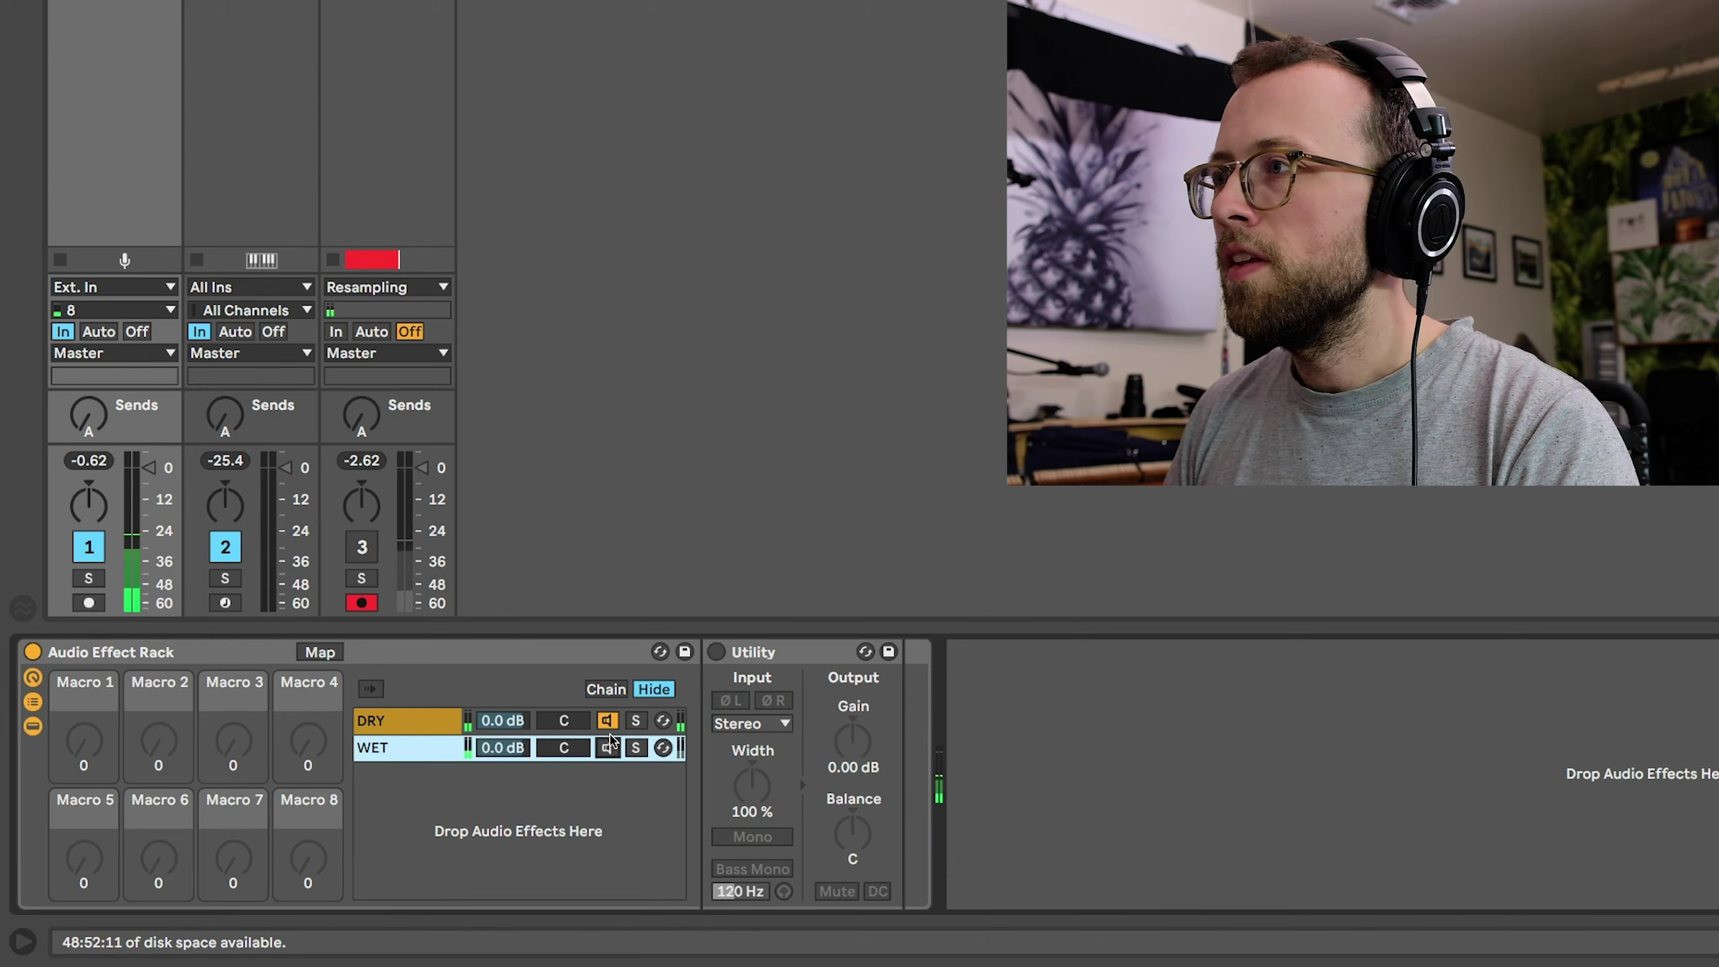
Add the Forest Floor reverb preset after Utility in the WET chain and set its decay time to 5.70 s
key("super+alt+b")
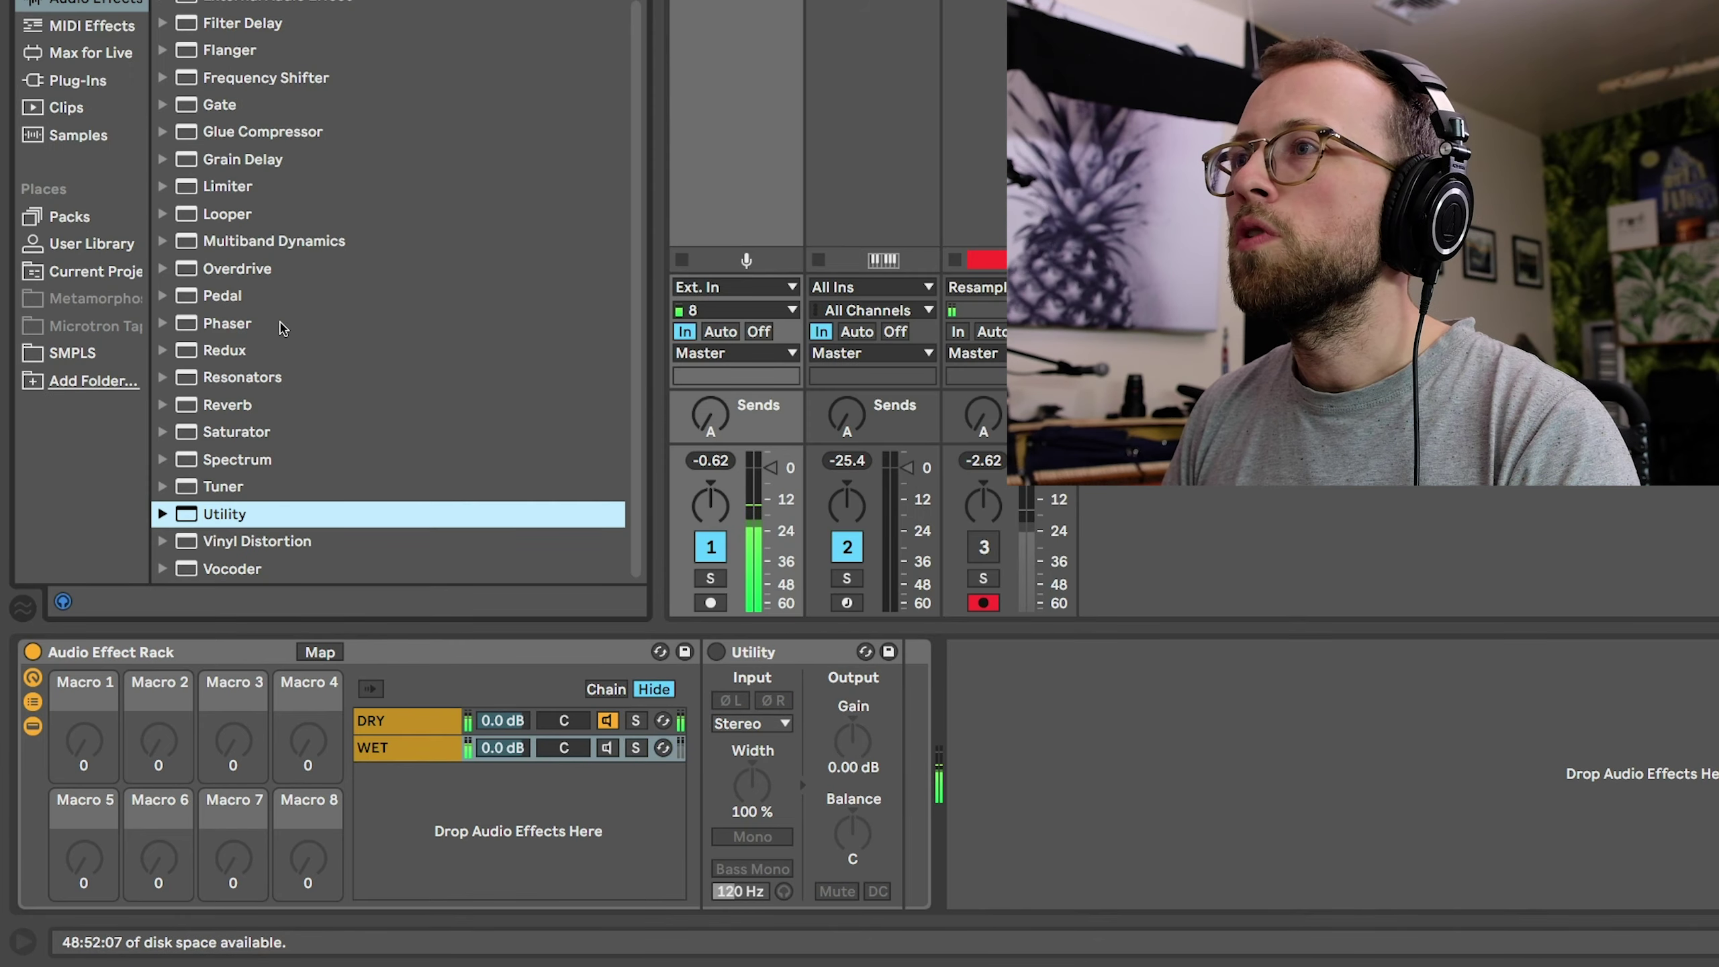
left_click(210, 411)
left_click(163, 405)
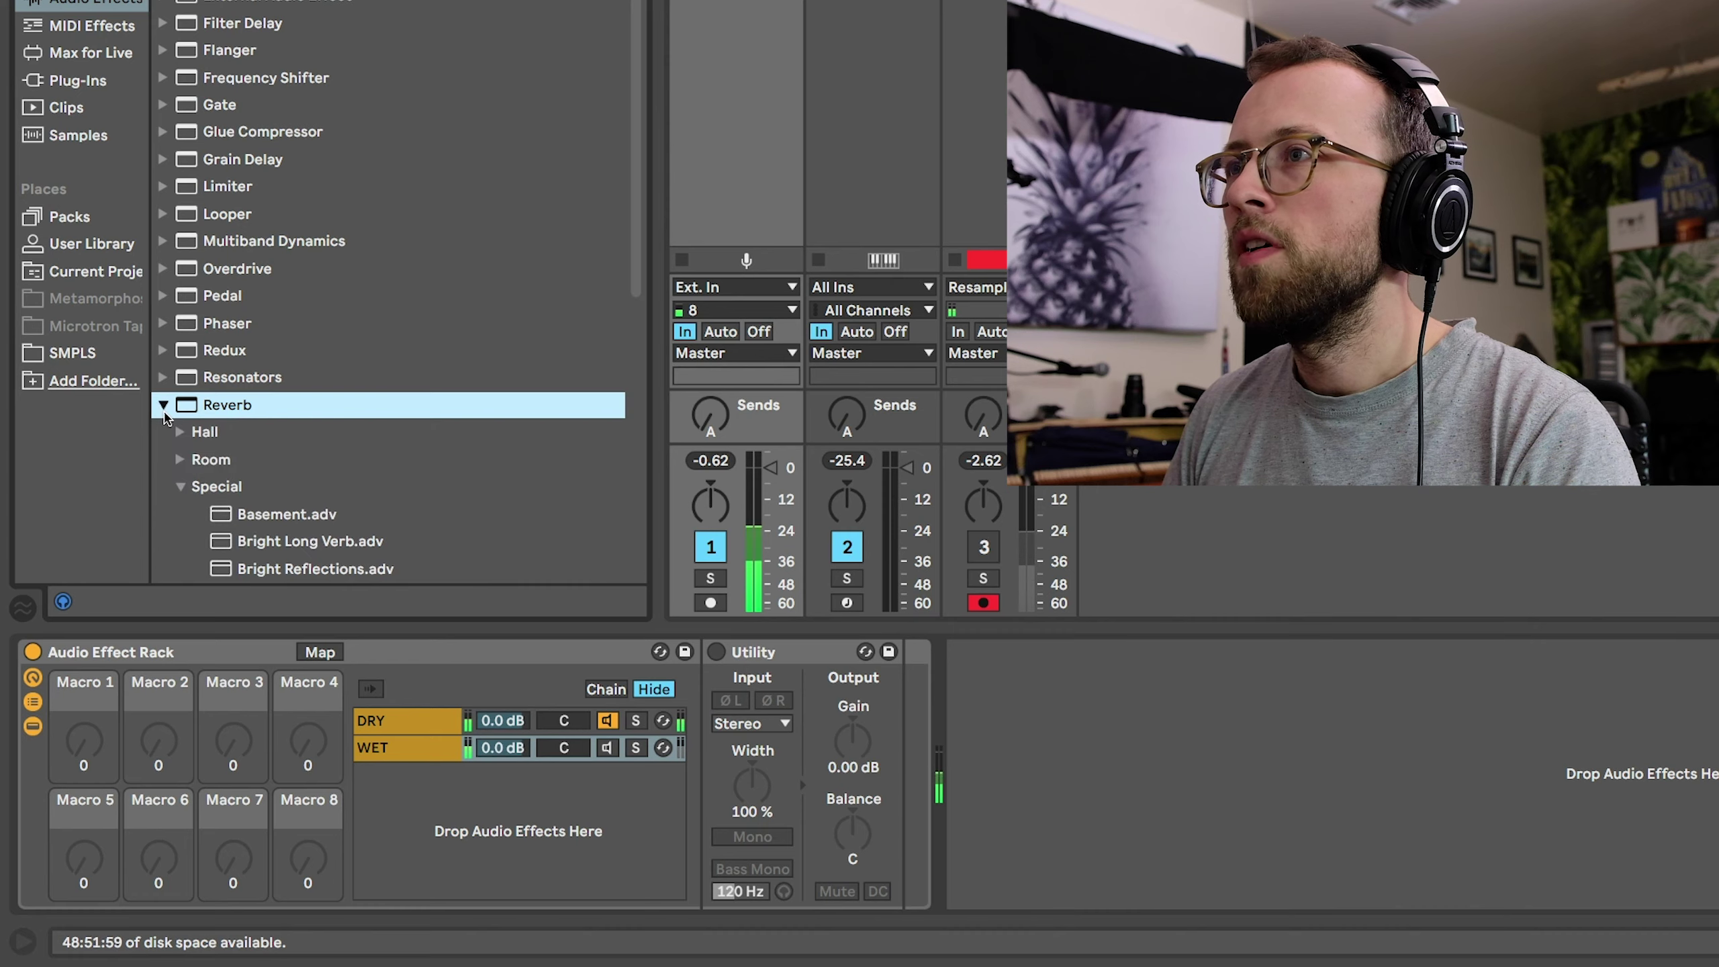
scroll(403, 472, "down", 10)
left_click_drag(316, 23, 911, 802)
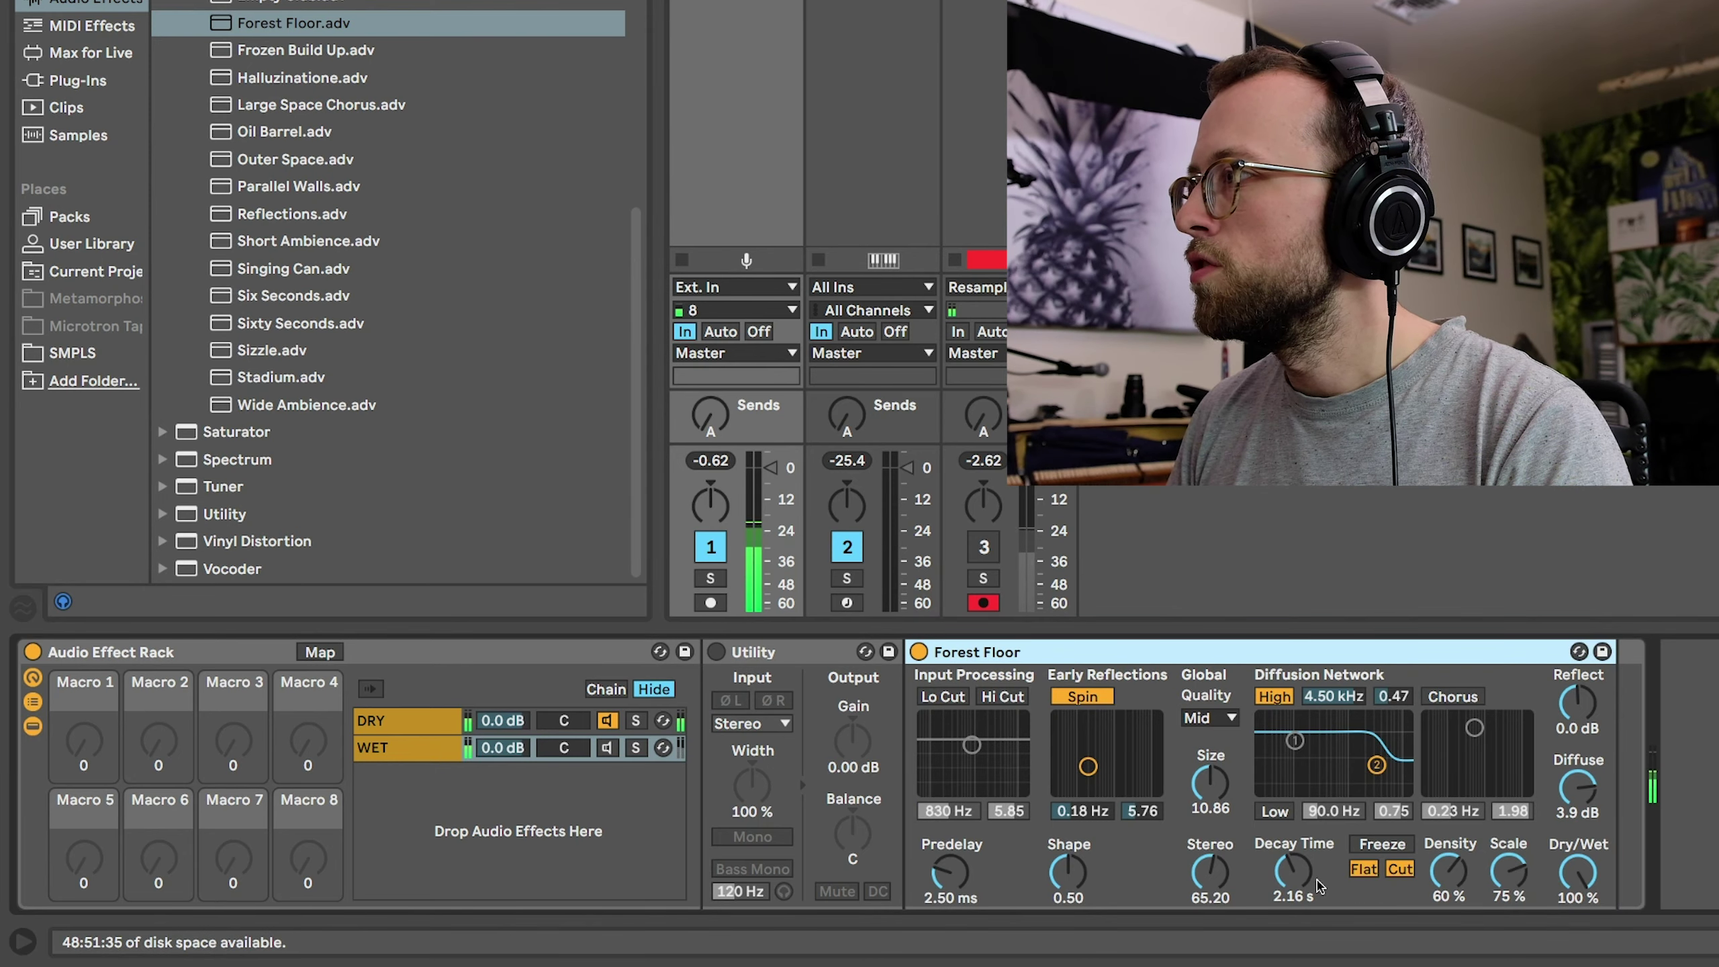
left_click_drag(1296, 875, 1296, 836)
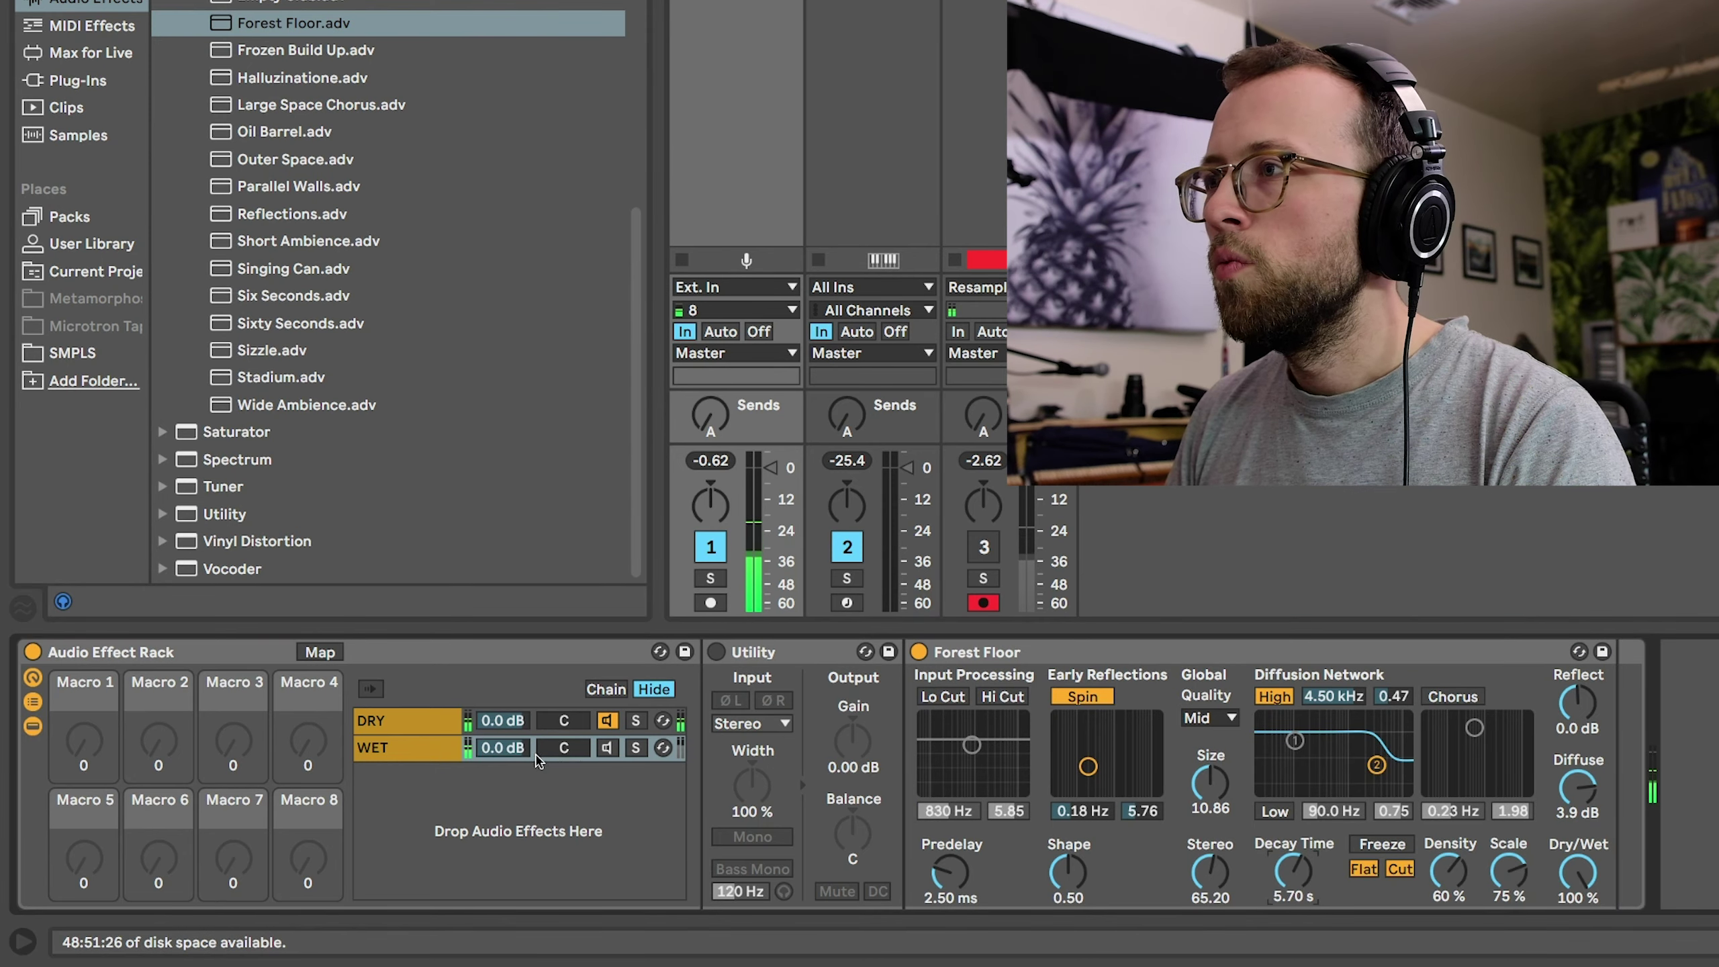
Audition the WET chain on and off, then leave it active with Utility switched on and muted
left_click(607, 749)
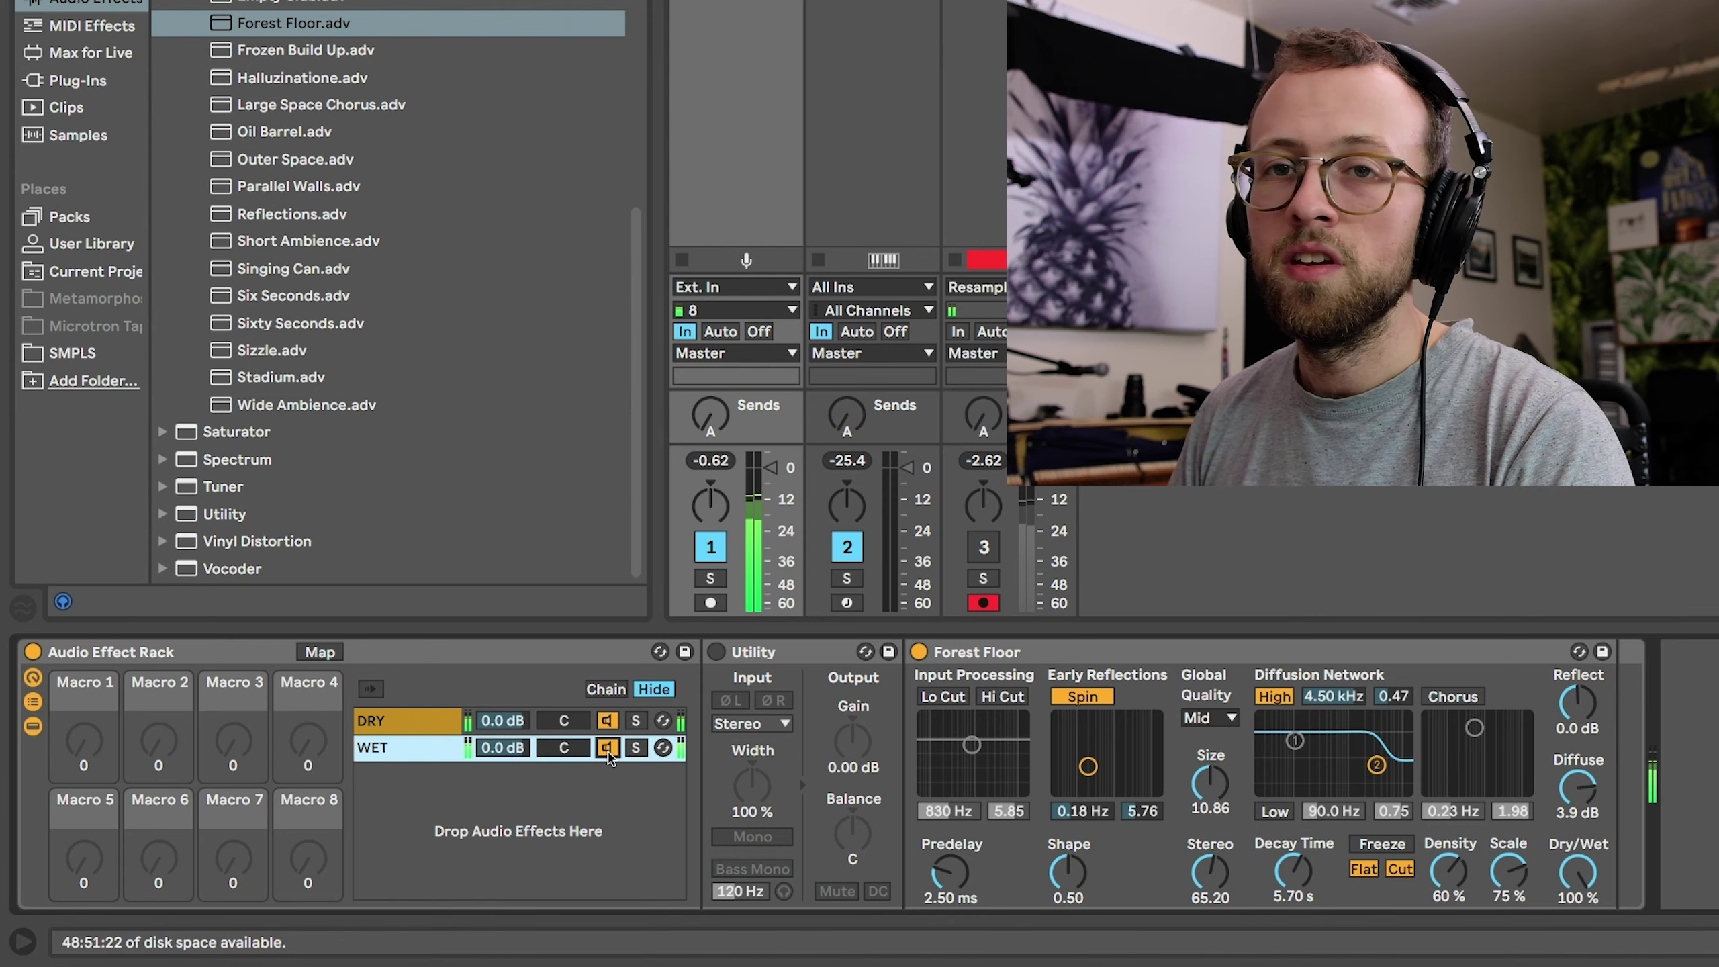
left_click(607, 747)
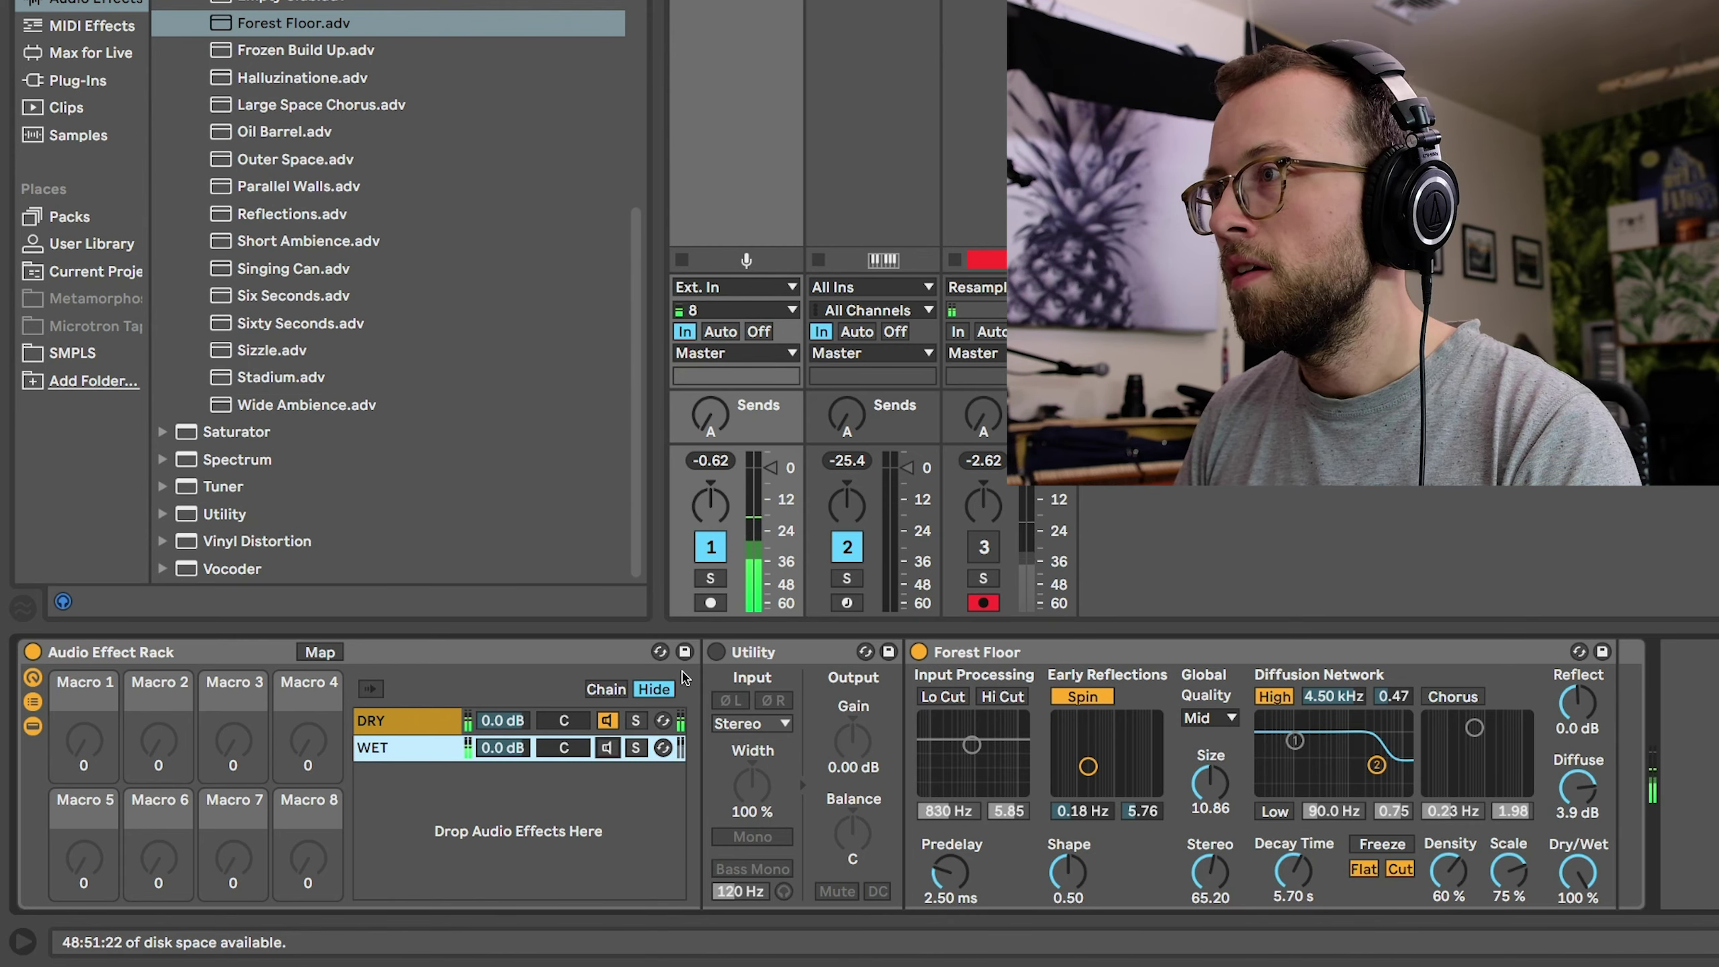
left_click(715, 652)
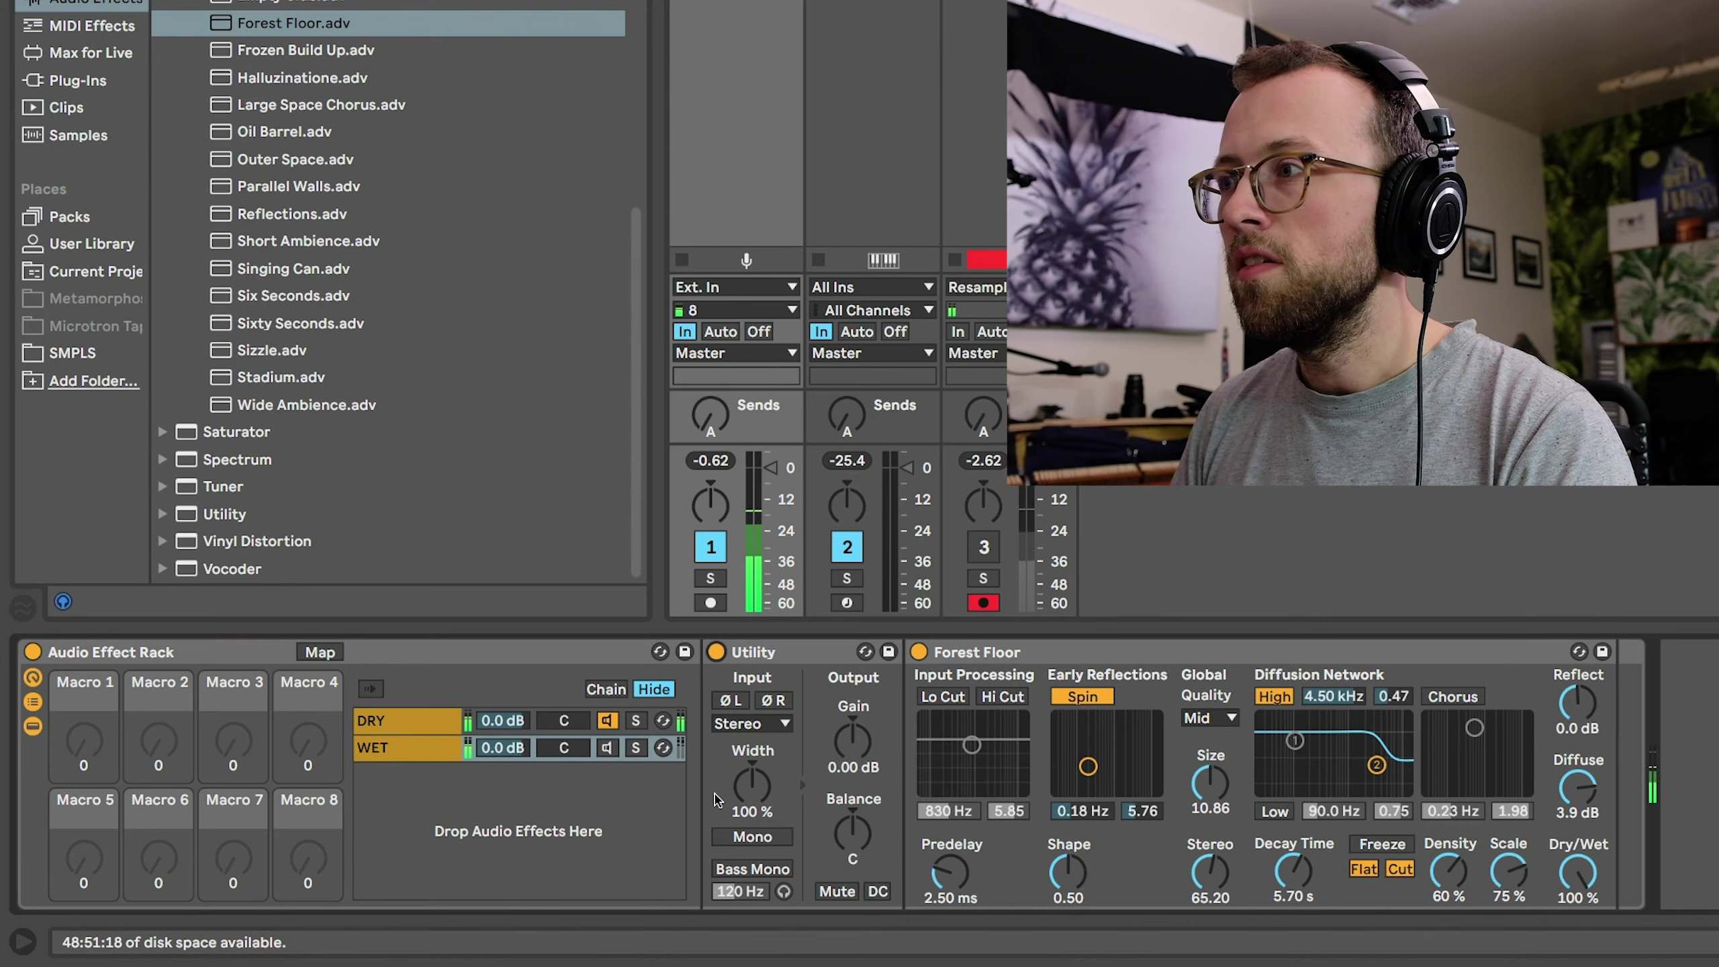
left_click(837, 891)
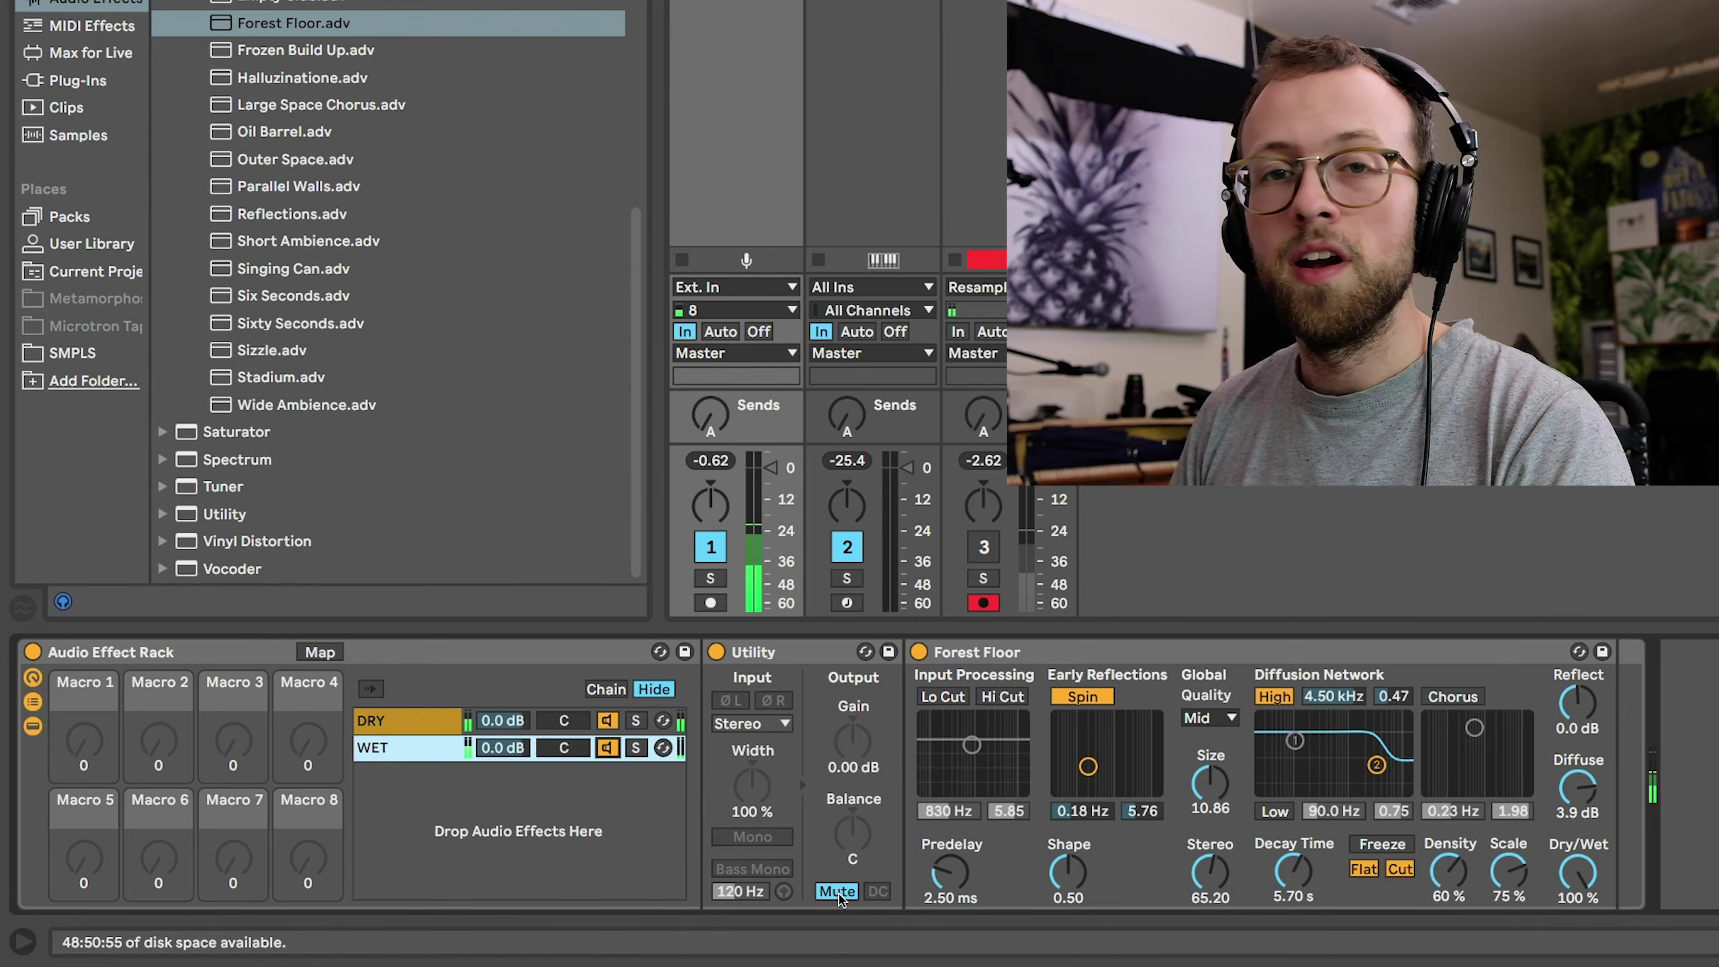
left_click(839, 896)
left_click(838, 895)
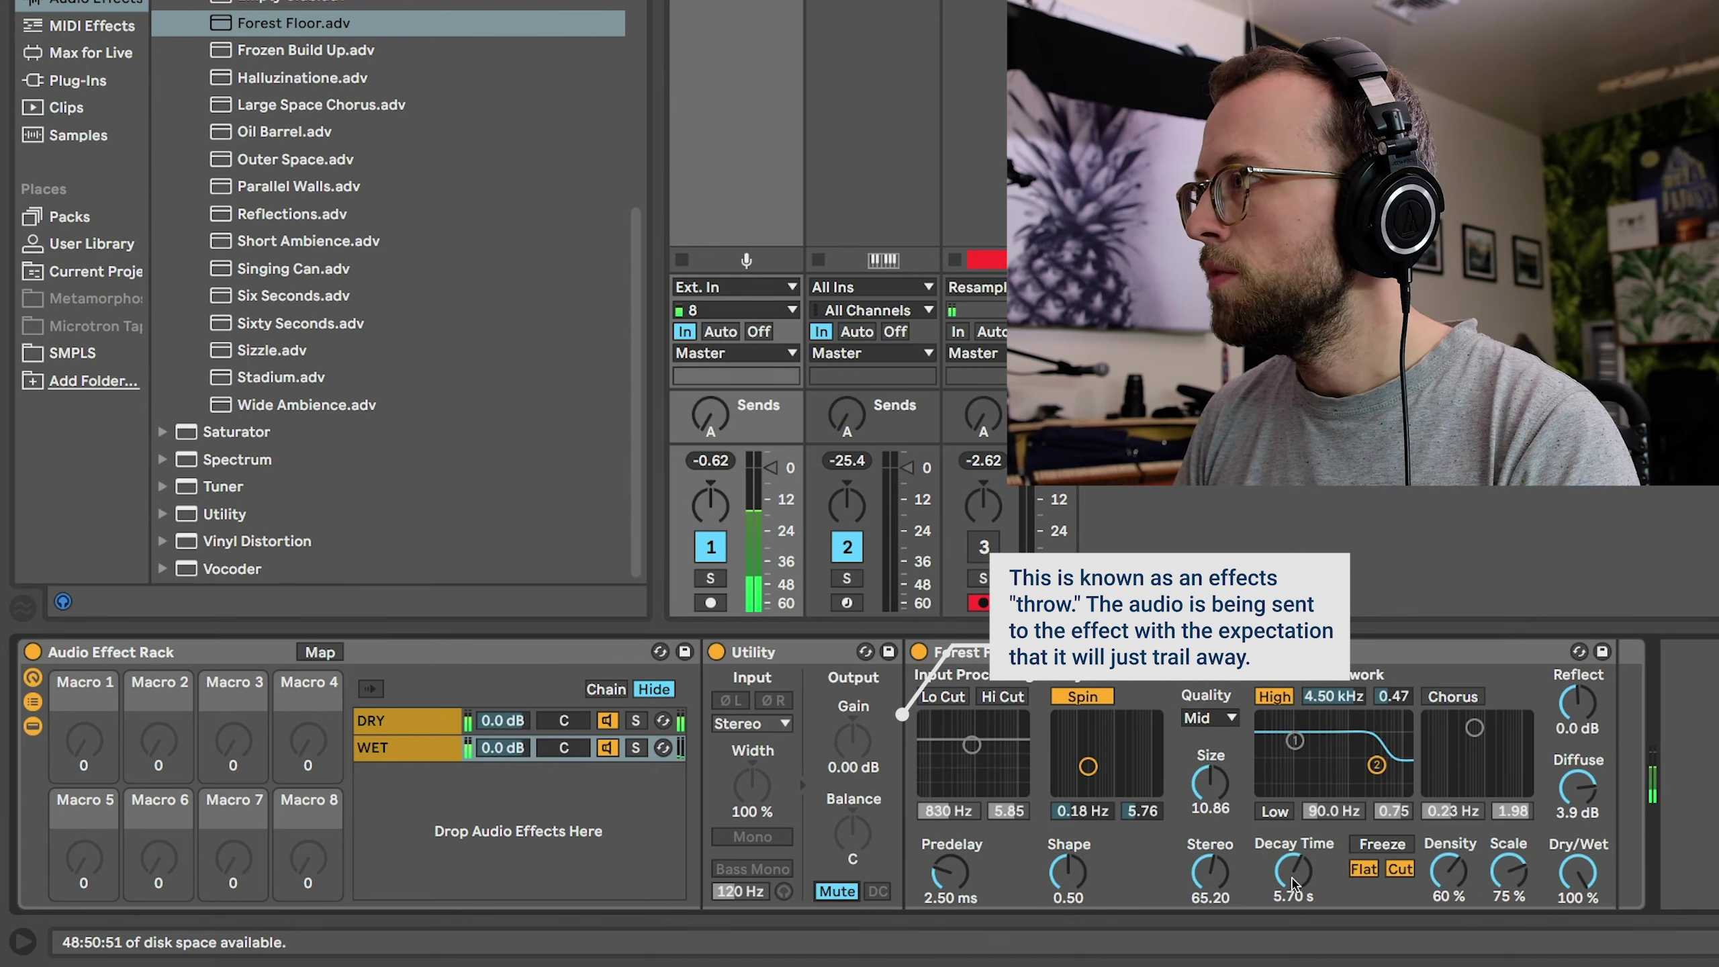
Refine the Forest Floor reverb: decay time 3.79 s, high filter 5.37 kHz at 0.62, size 84.59, global quality High
left_click_drag(1293, 878, 1293, 902)
left_click_drag(1376, 765, 1382, 751)
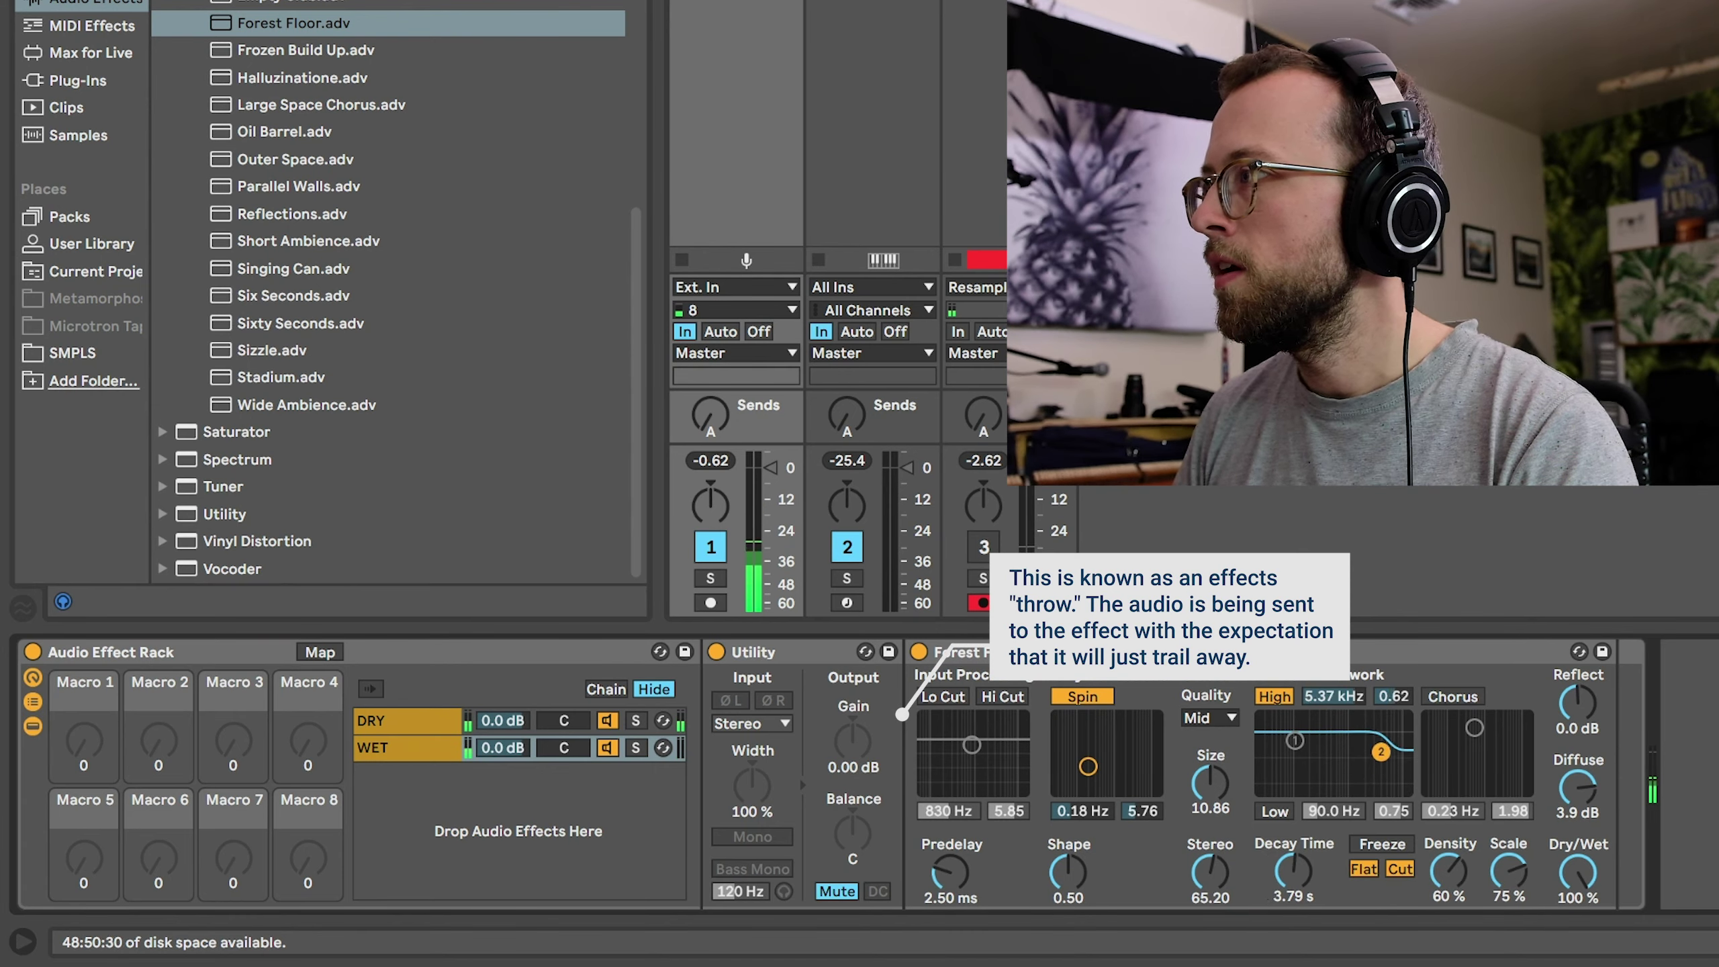
left_click_drag(1210, 781, 1211, 677)
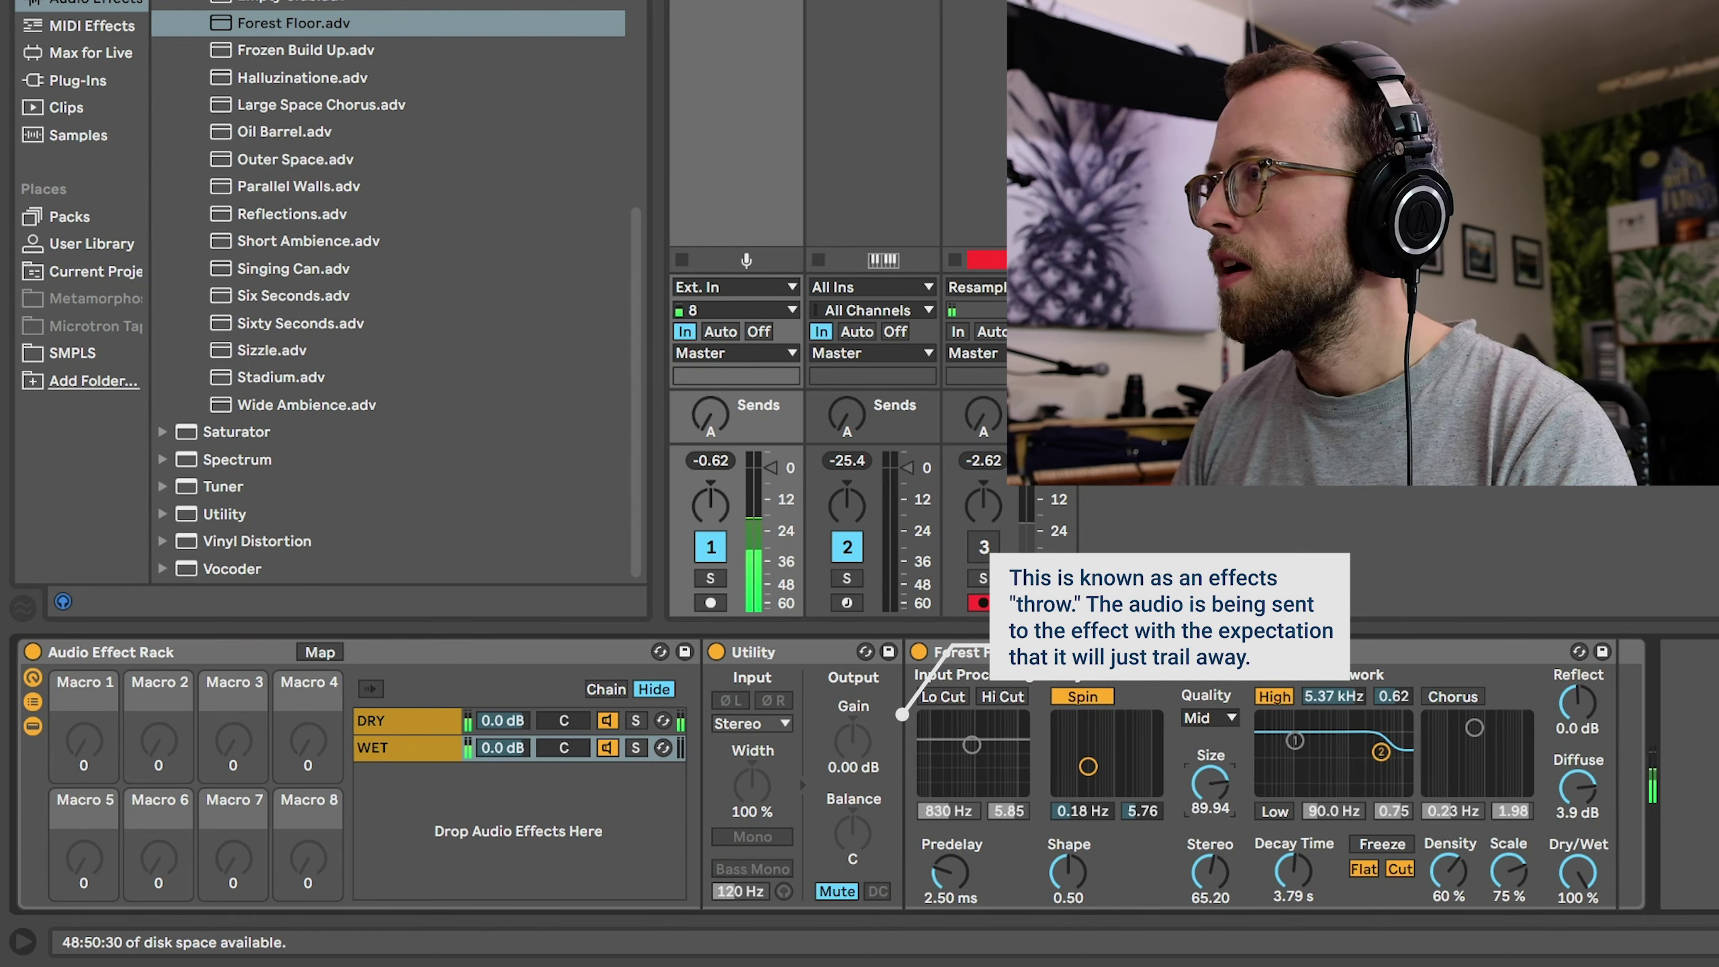
left_click(1210, 718)
left_click(1211, 761)
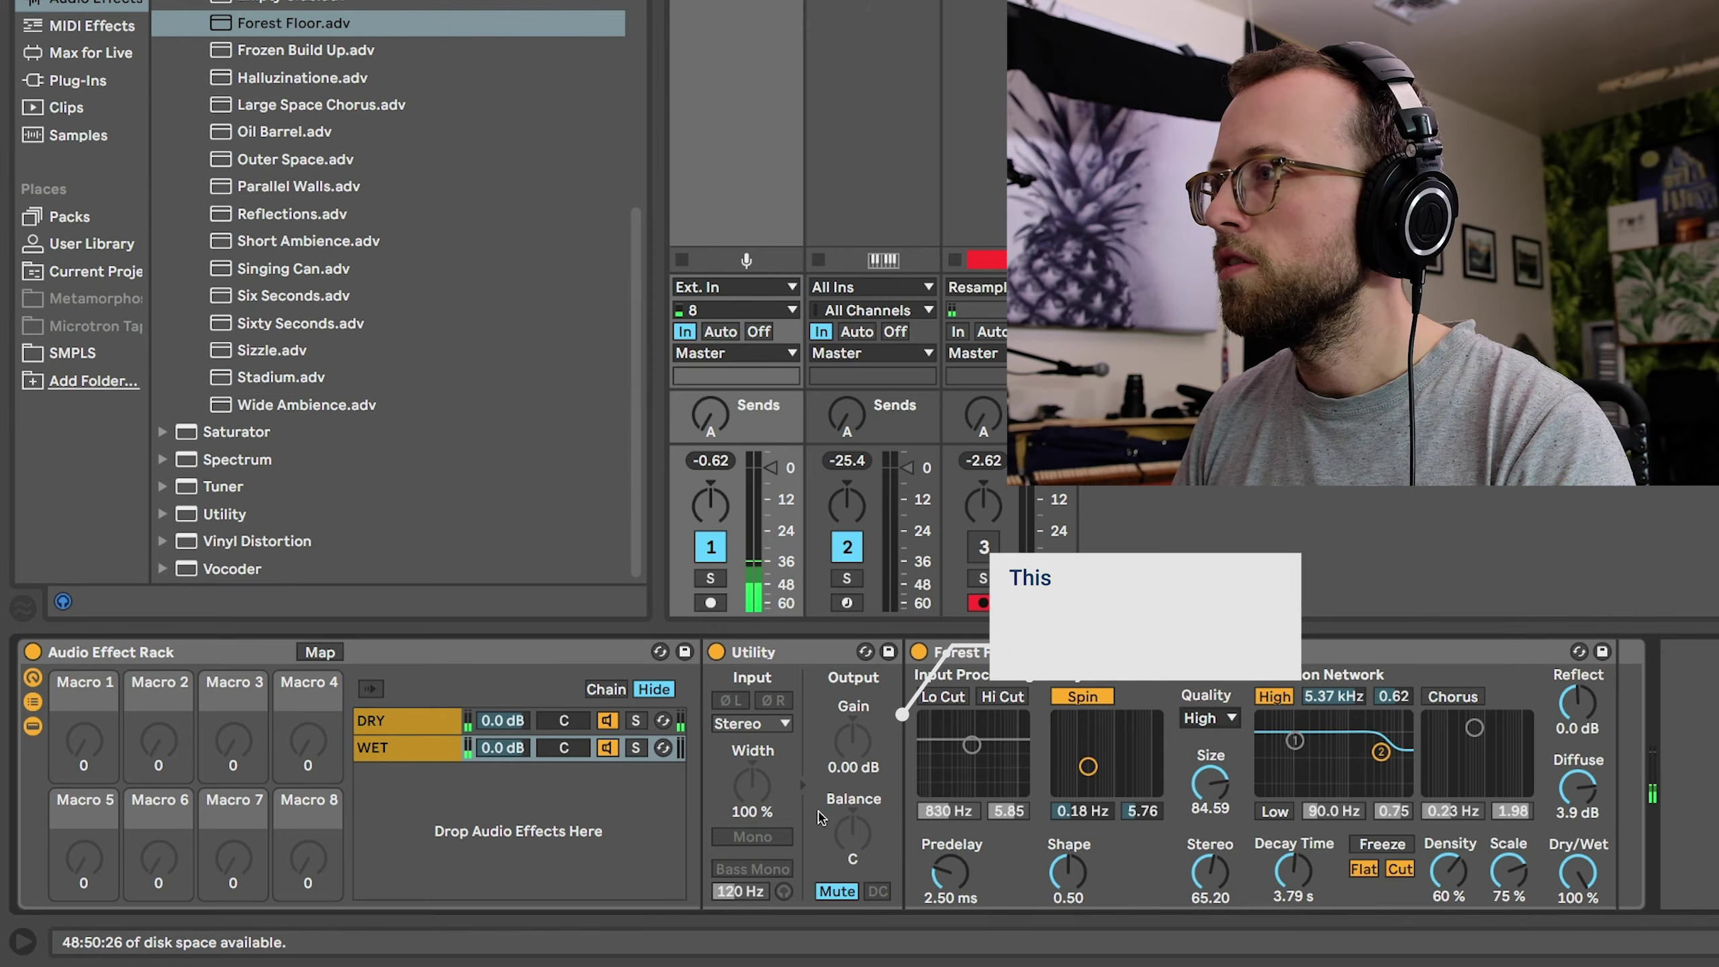
Map Utility's Mute to Macro 1 and test the macro at 0 and 127
left_click(834, 893)
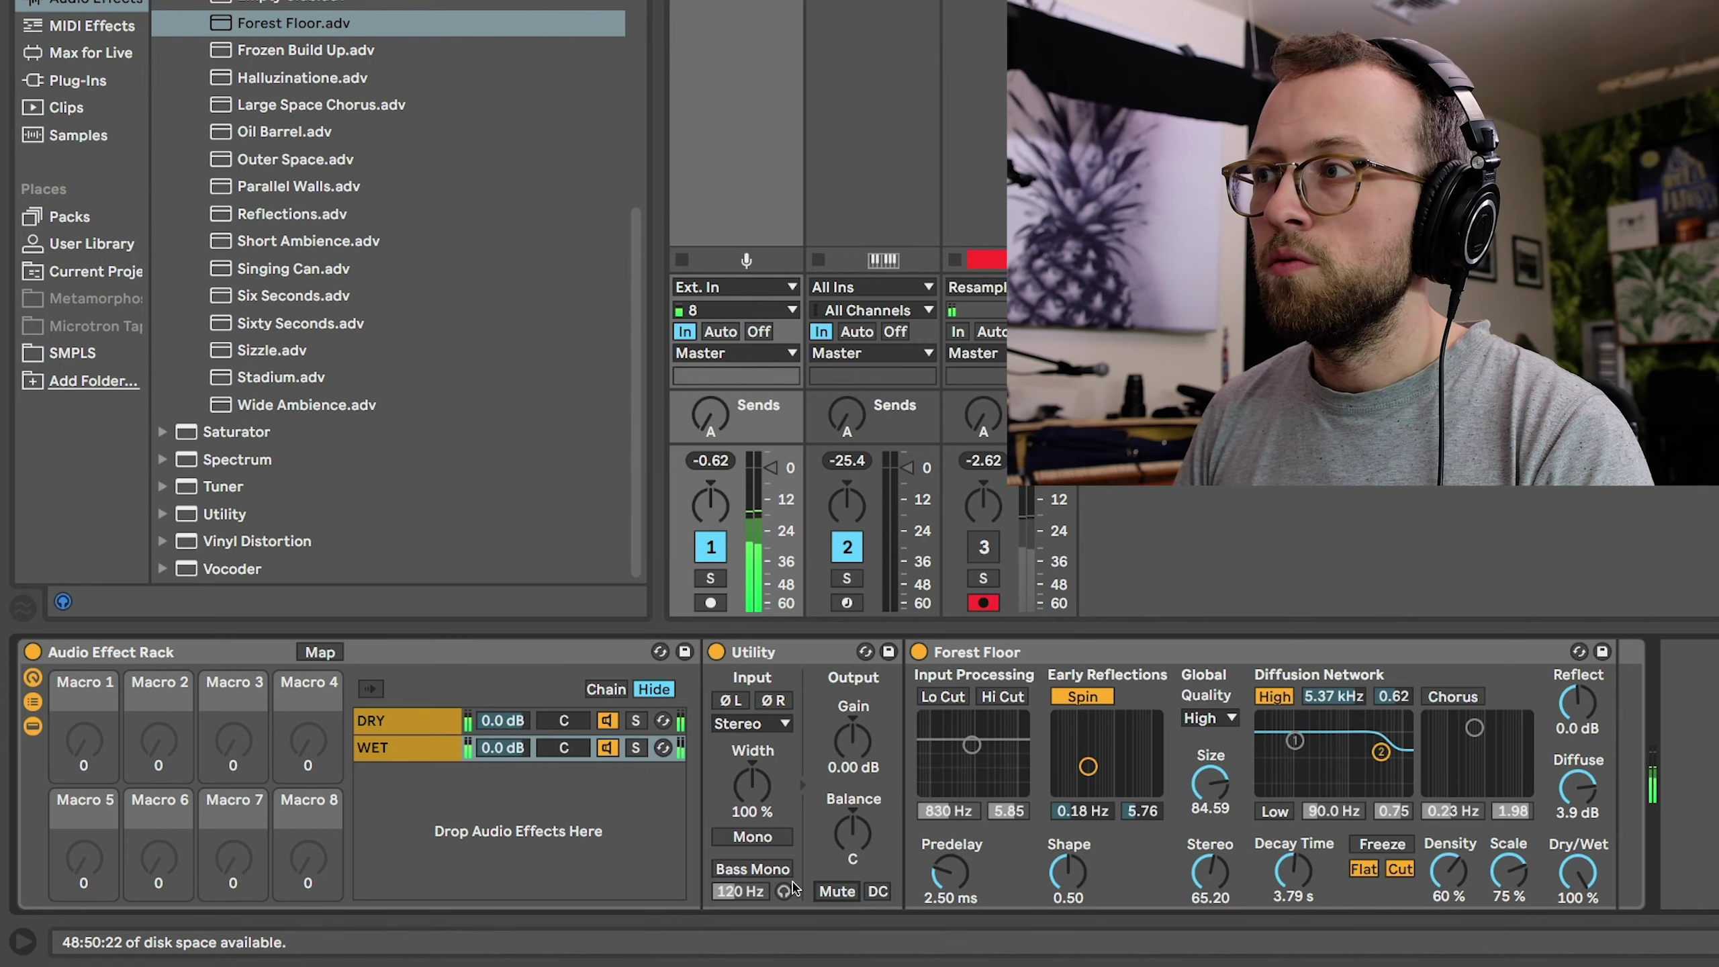
left_click(838, 892)
right_click(840, 893)
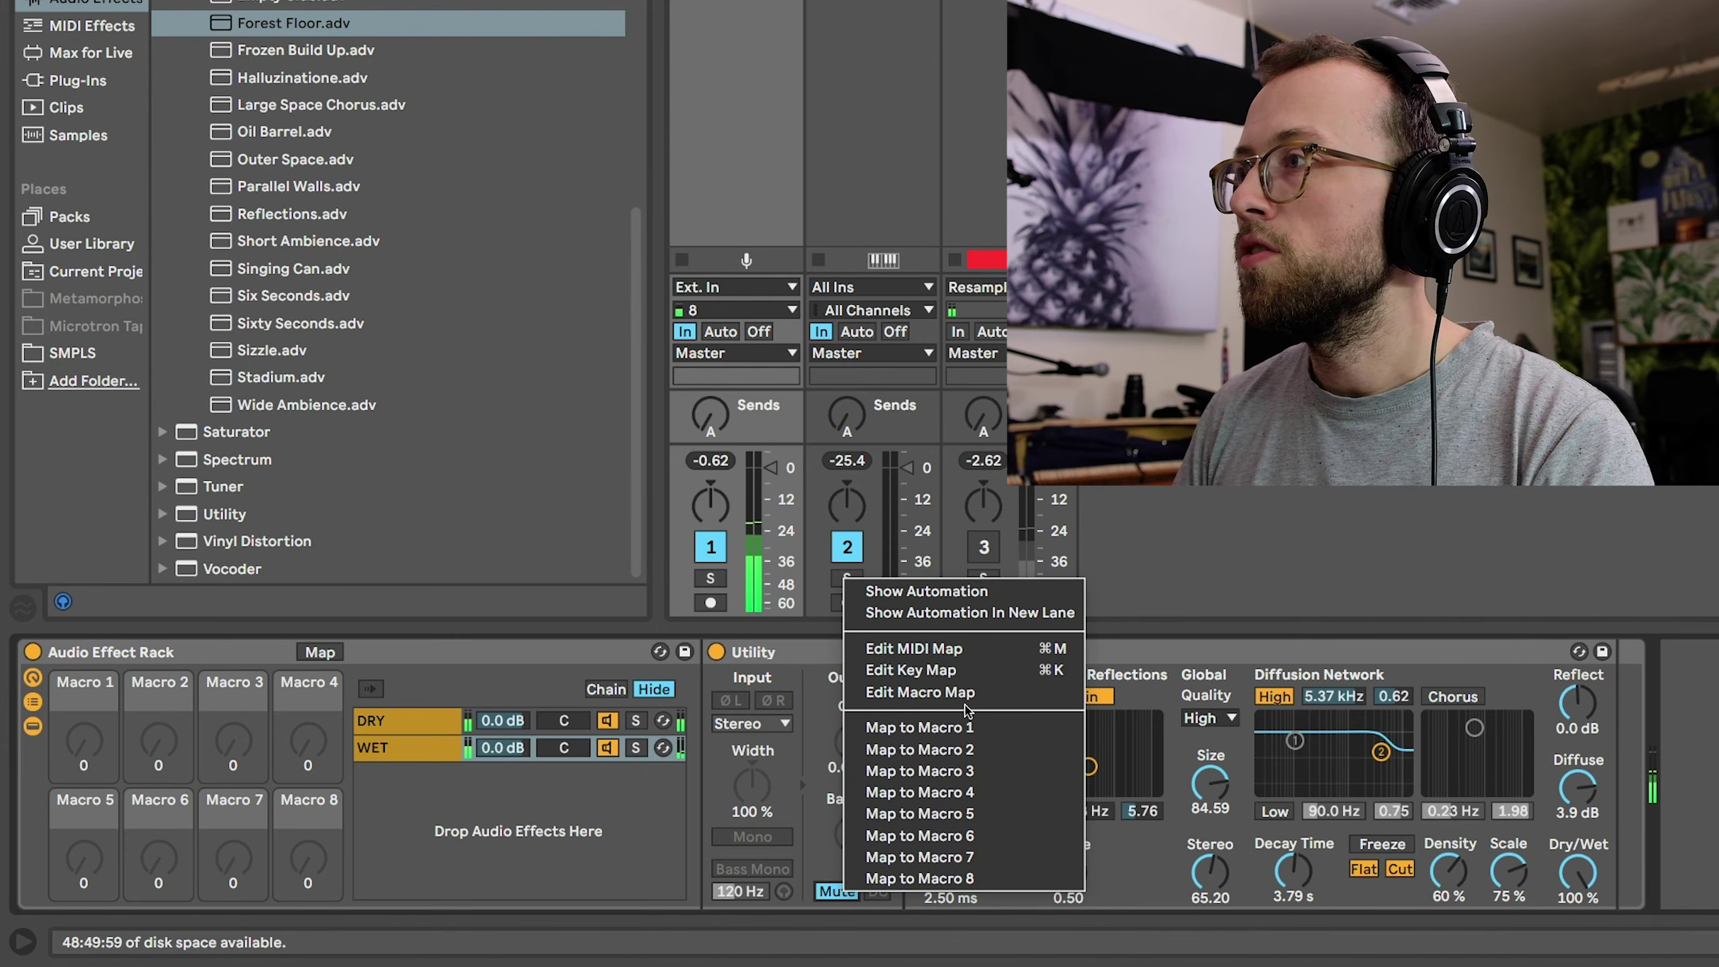
left_click(948, 728)
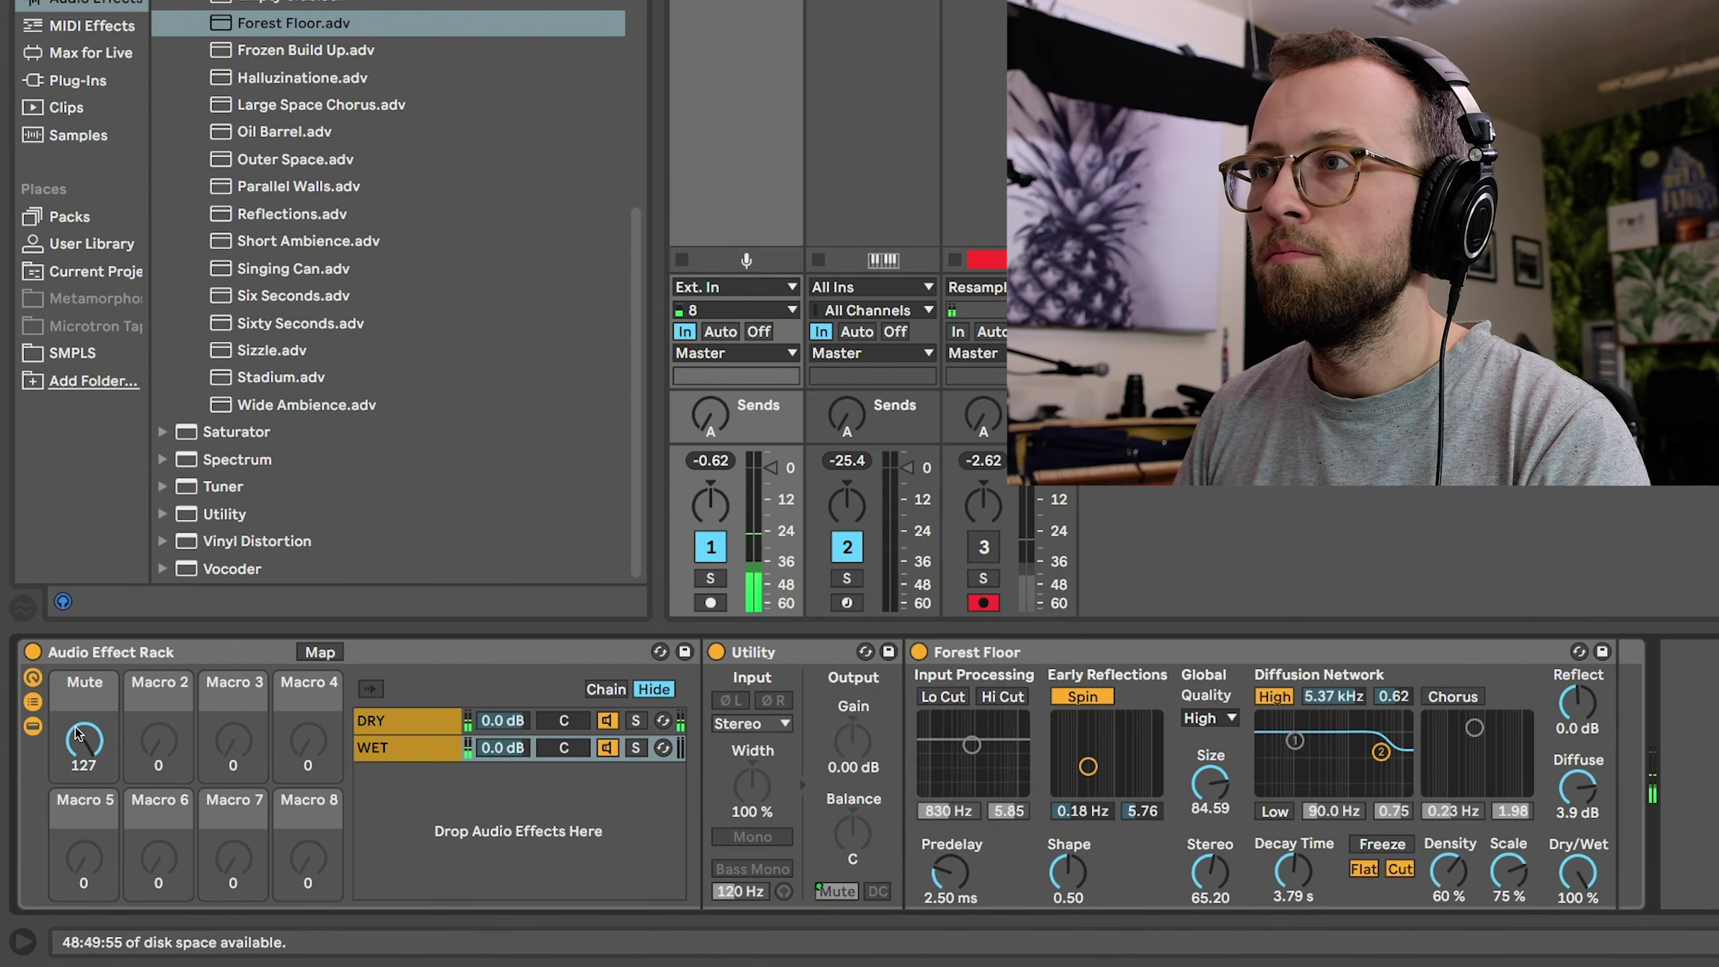
left_click_drag(85, 745, 85, 881)
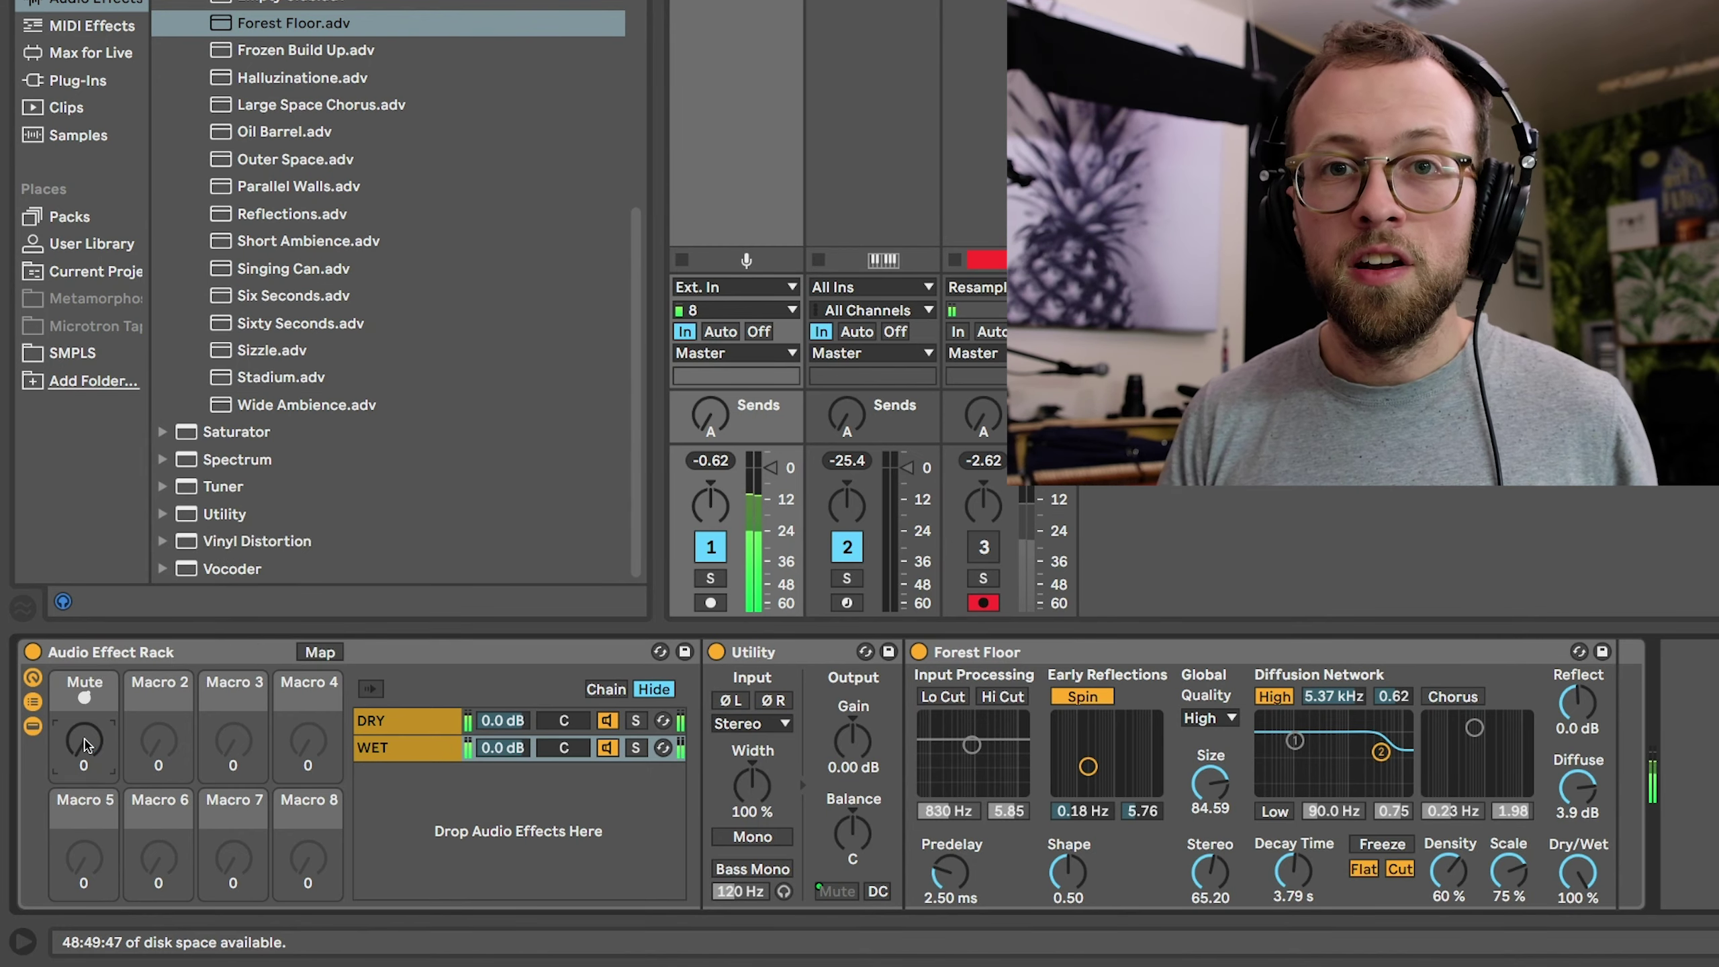
left_click_drag(84, 745, 85, 691)
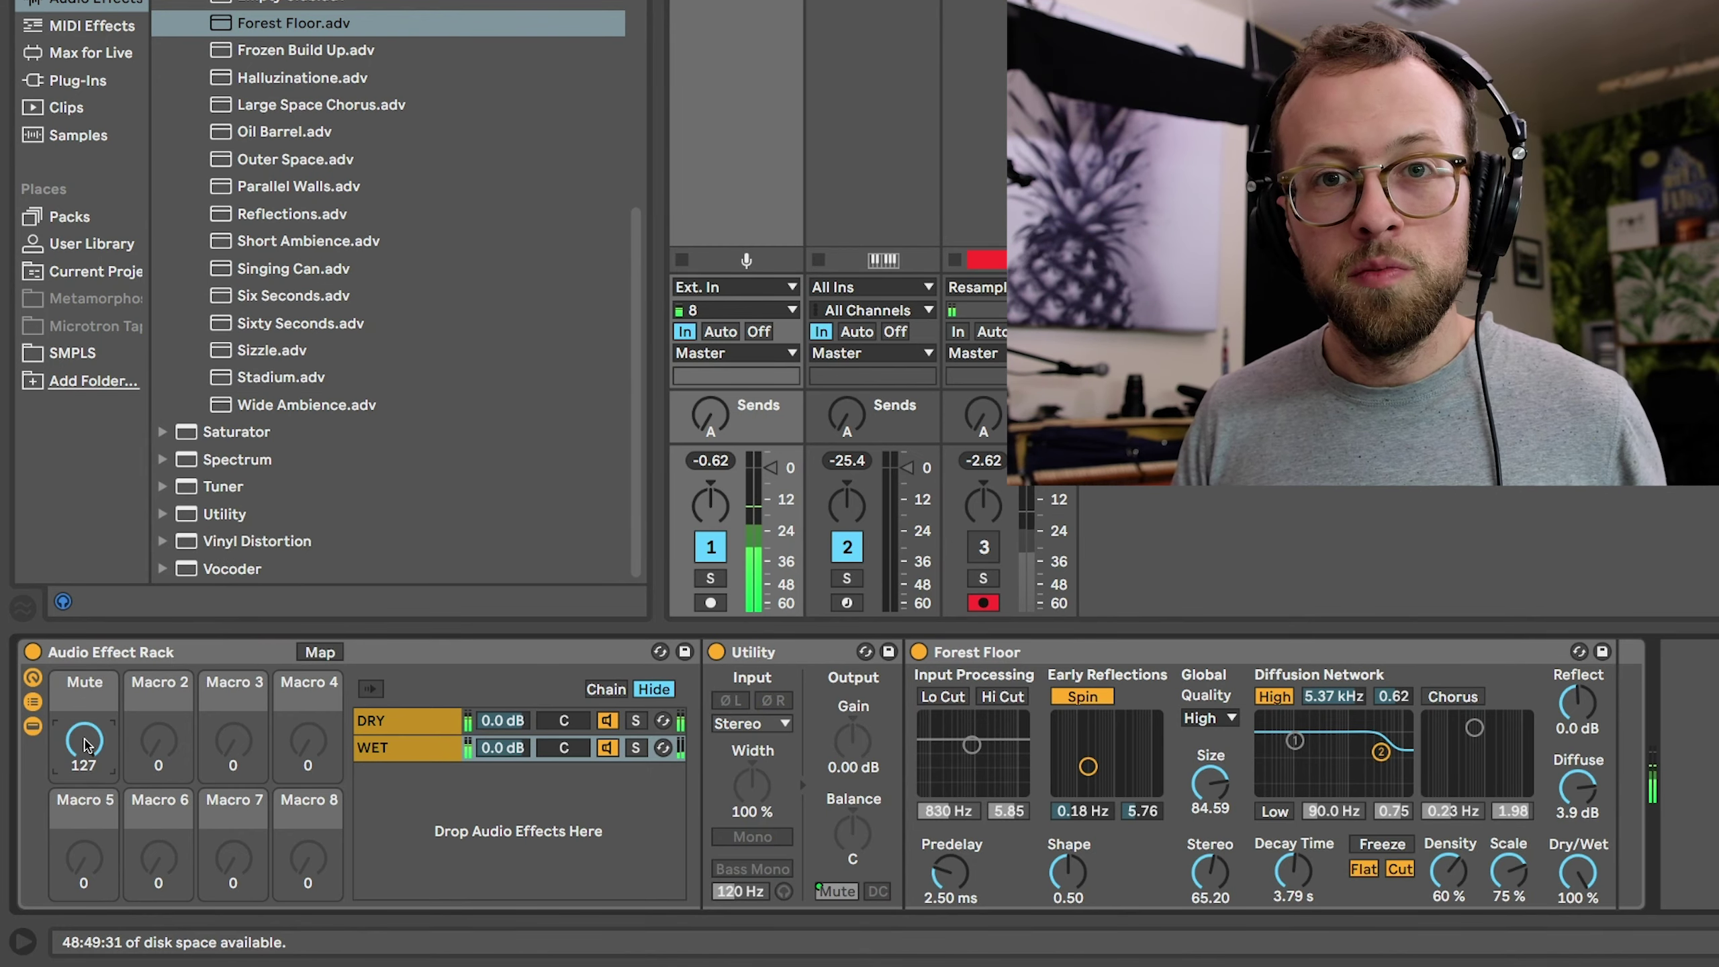
Invert the range of the Mute macro mapping and MIDI-map the macro to CC 54 on channel 1
left_click(320, 652)
right_click(750, 153)
left_click(759, 167)
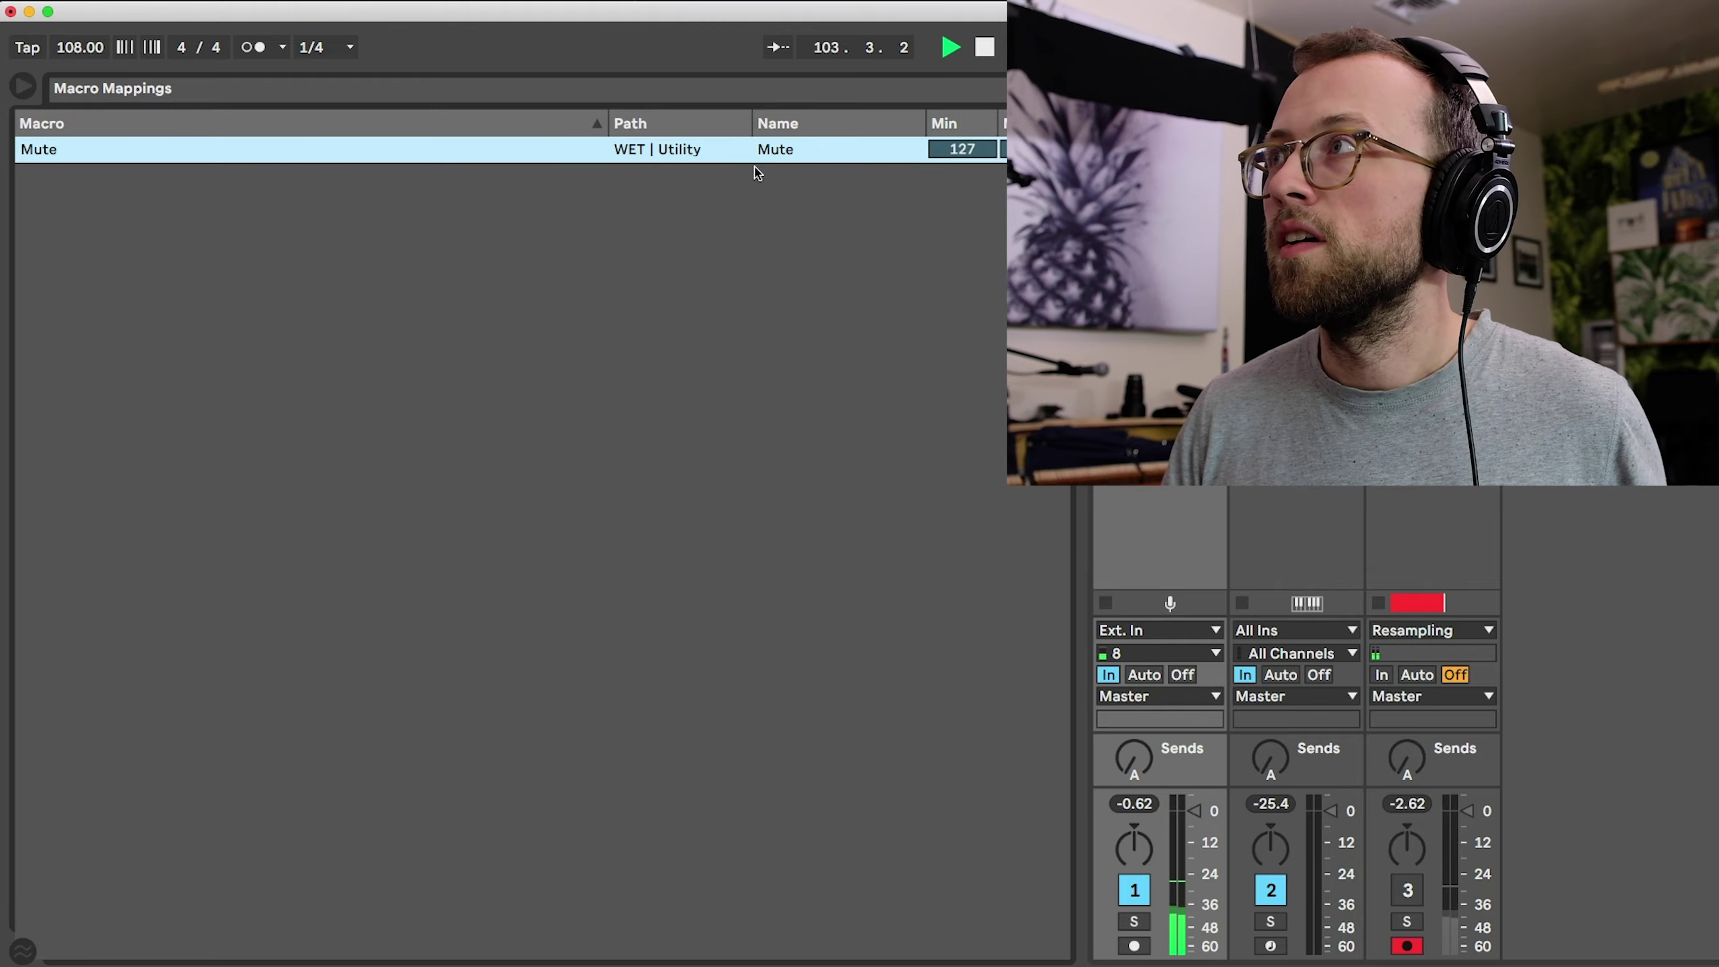
key("super+m")
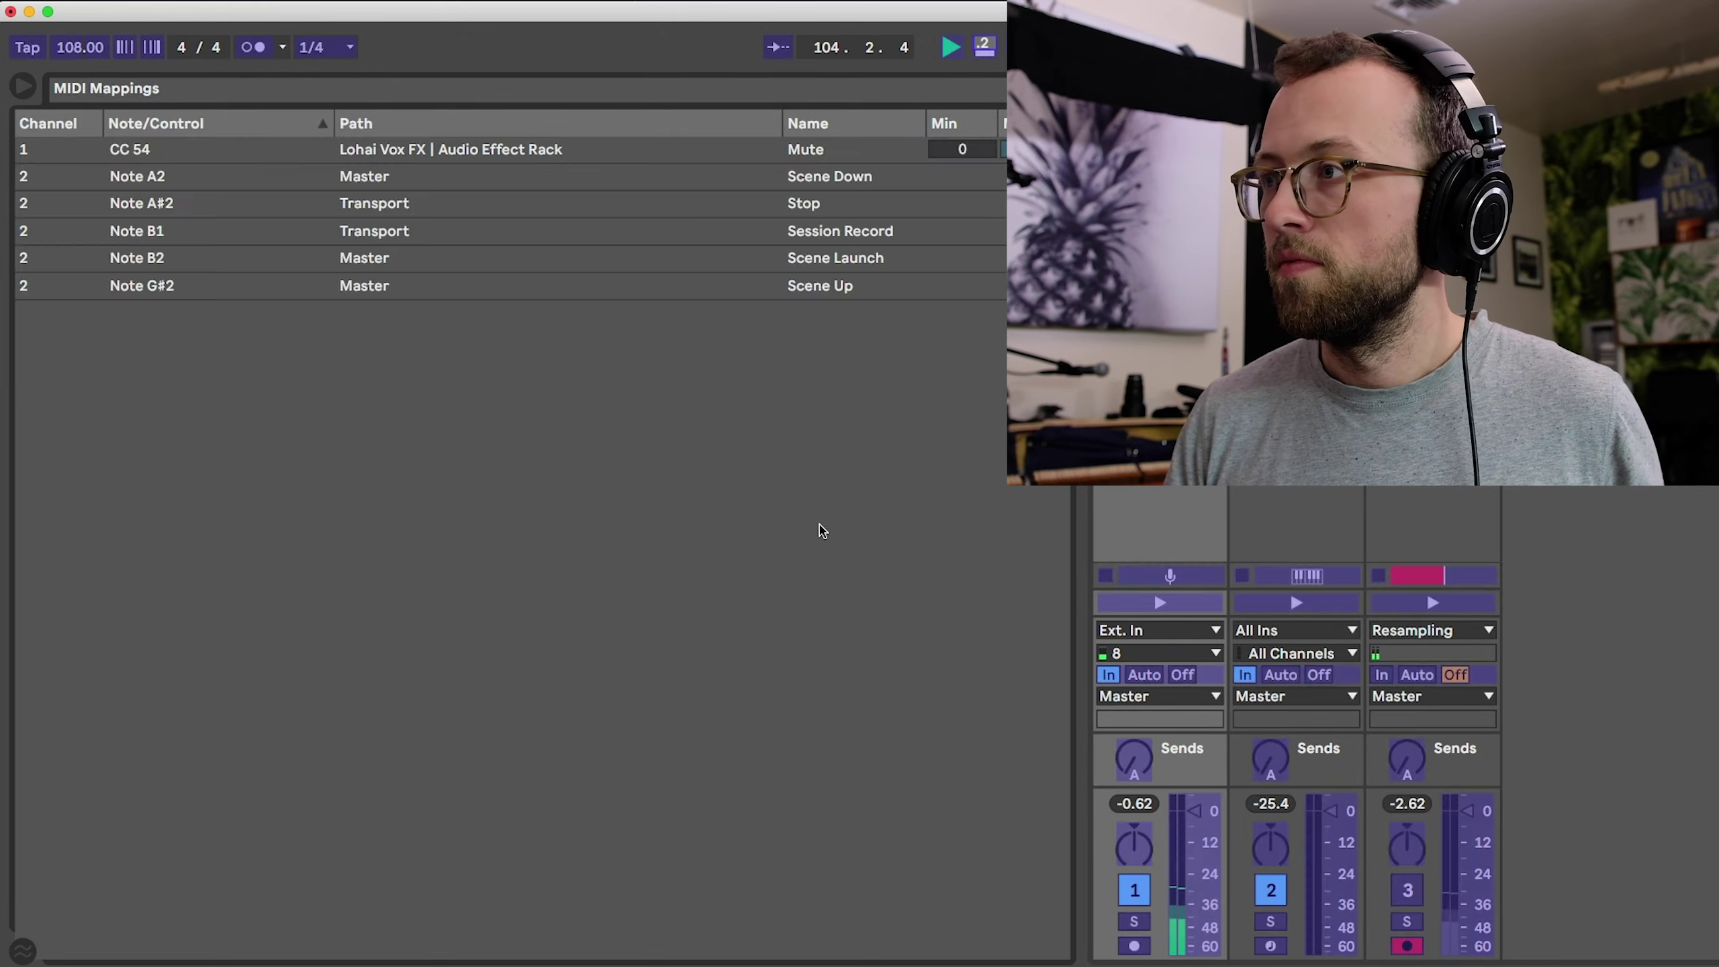
key("super+m")
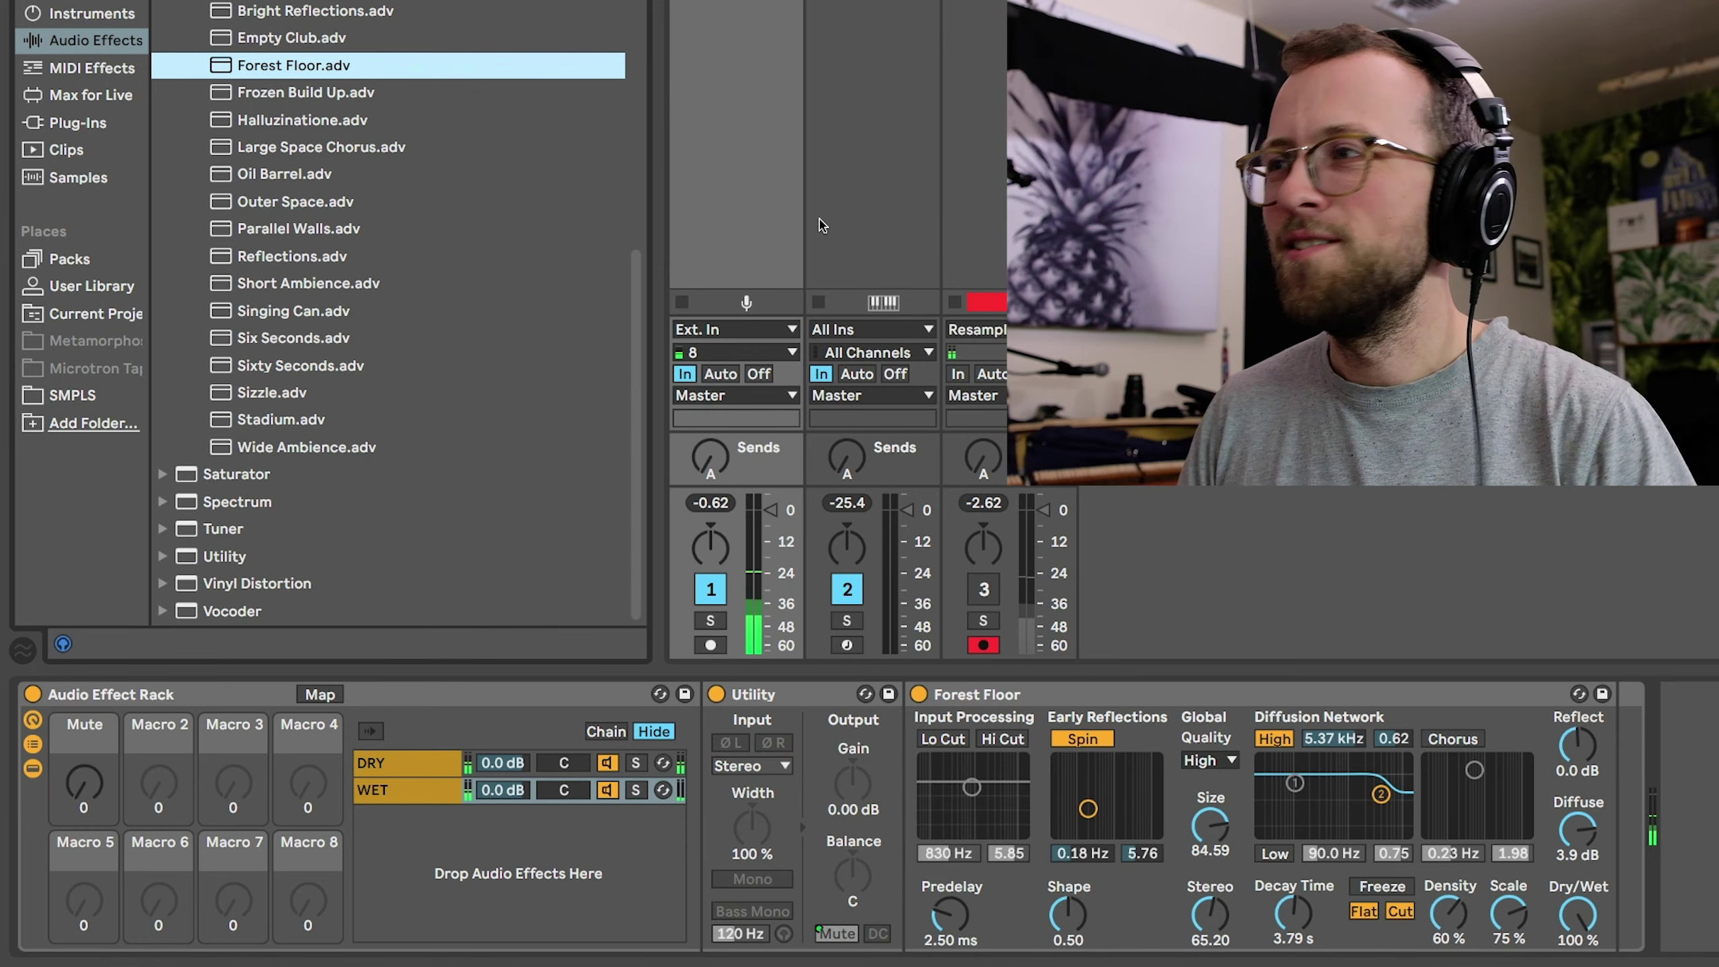
Unmap Utility's Mute from its macro and silence the device with a gain of -inf dB instead of Mute
right_click(844, 943)
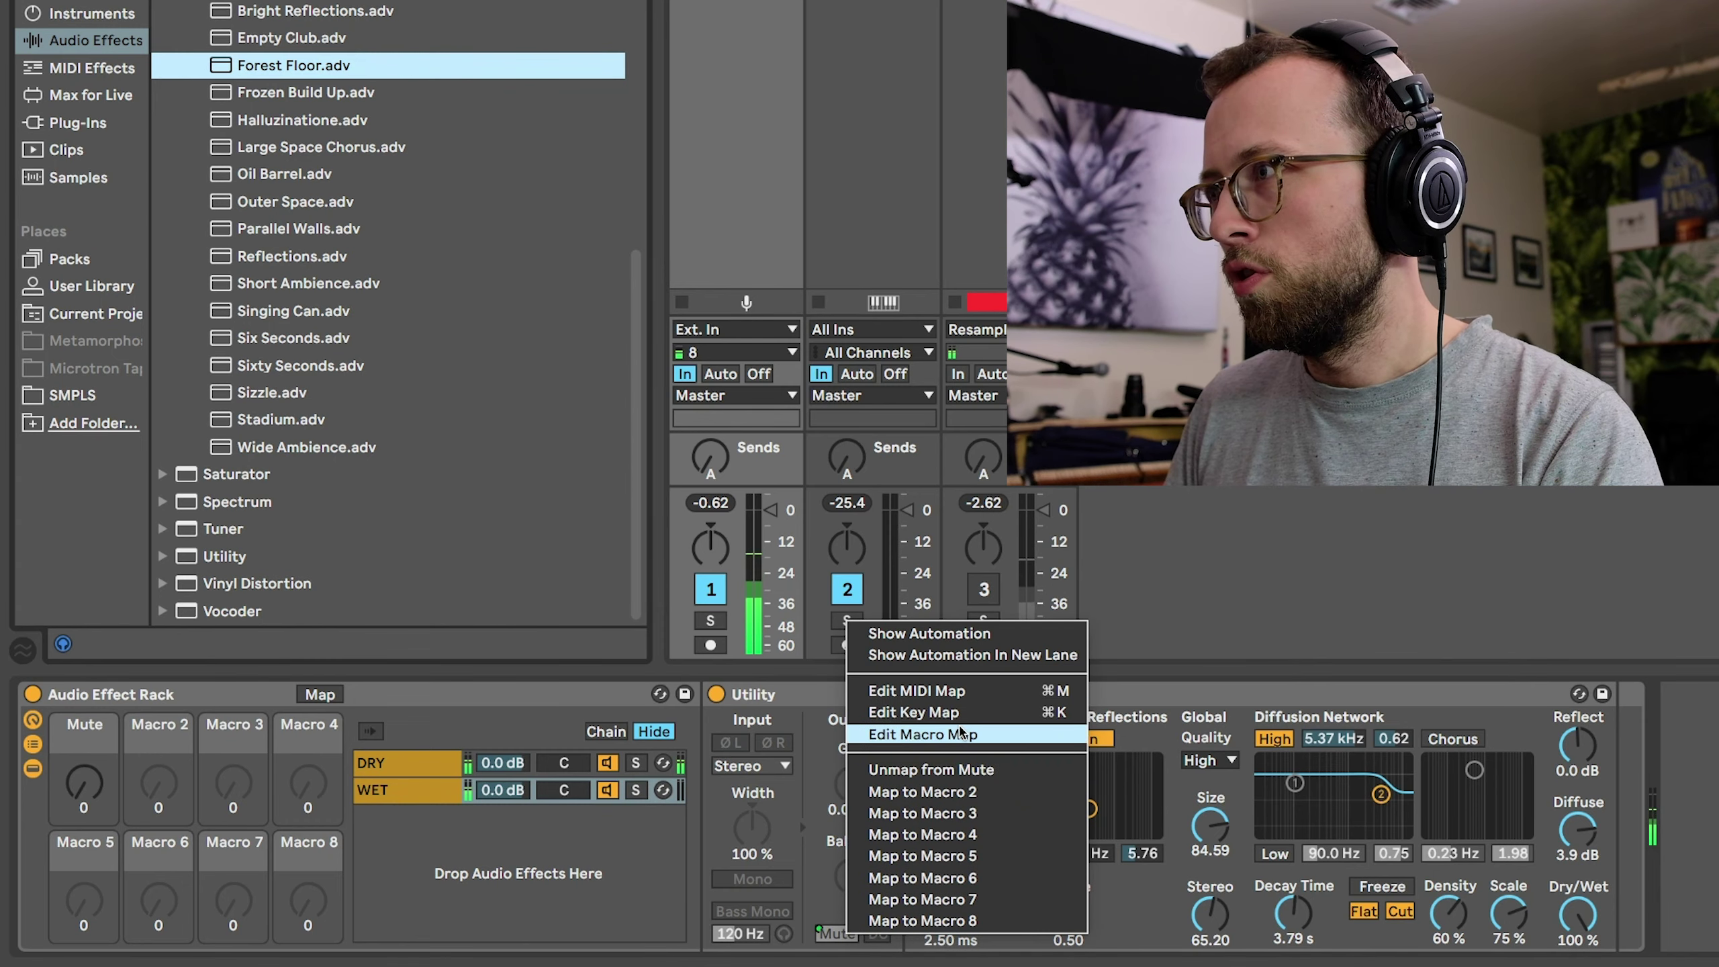
left_click(958, 769)
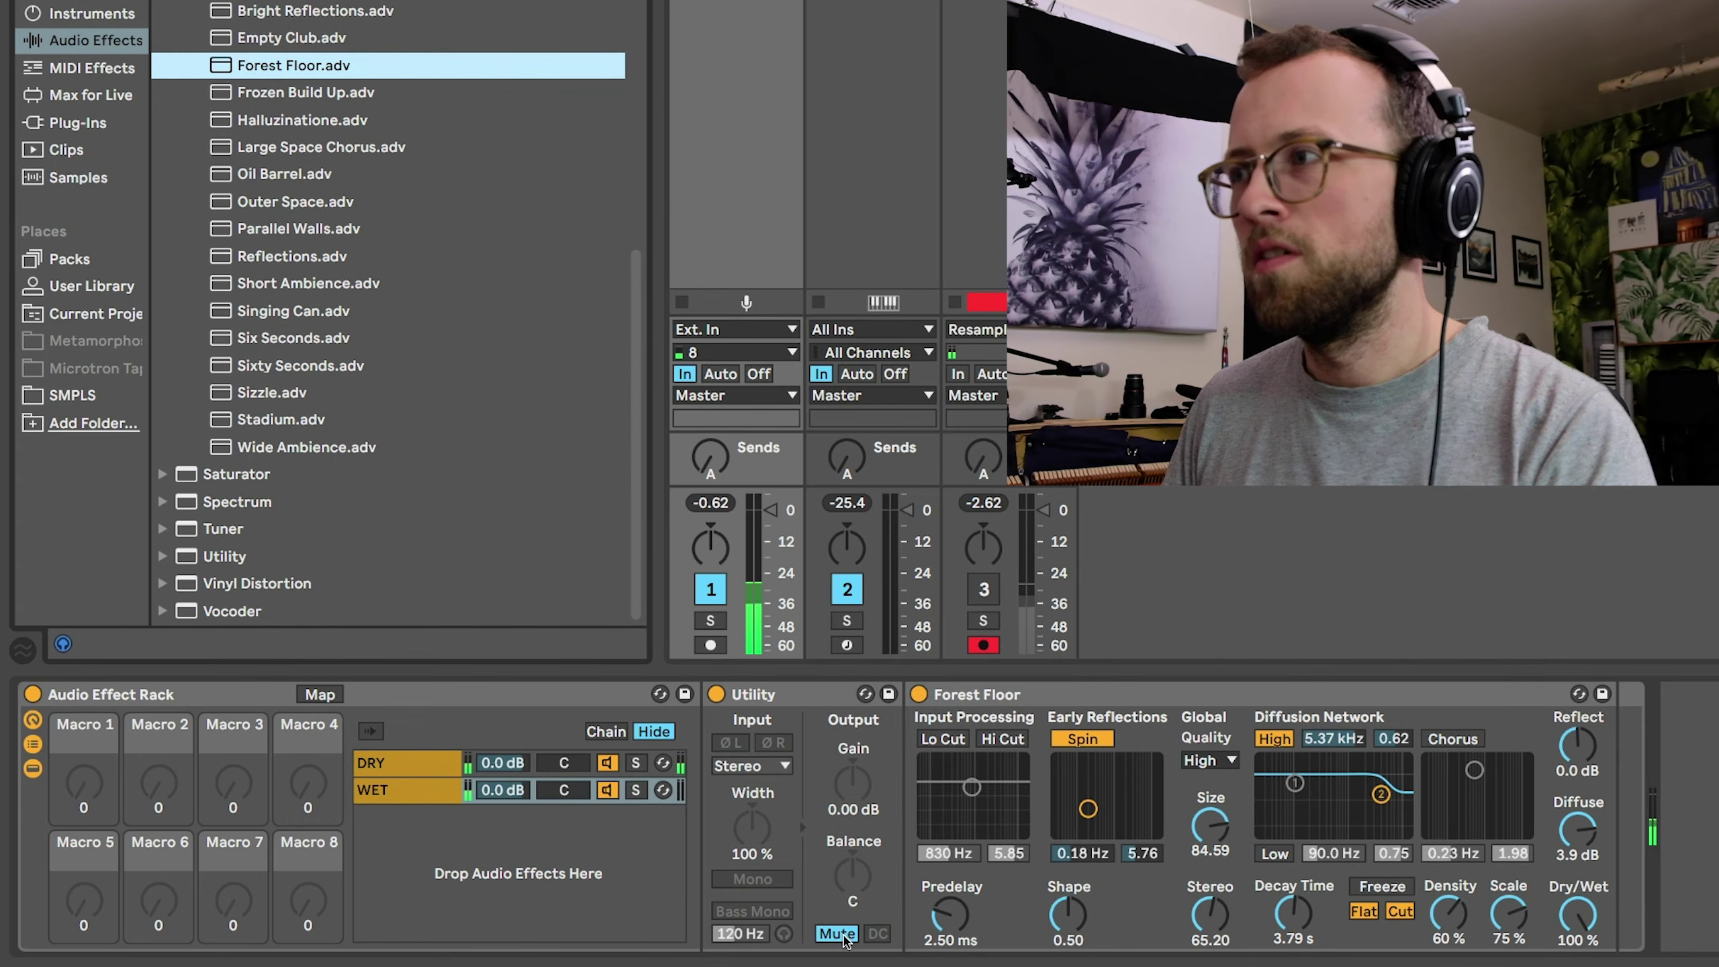
left_click_drag(855, 786, 857, 789)
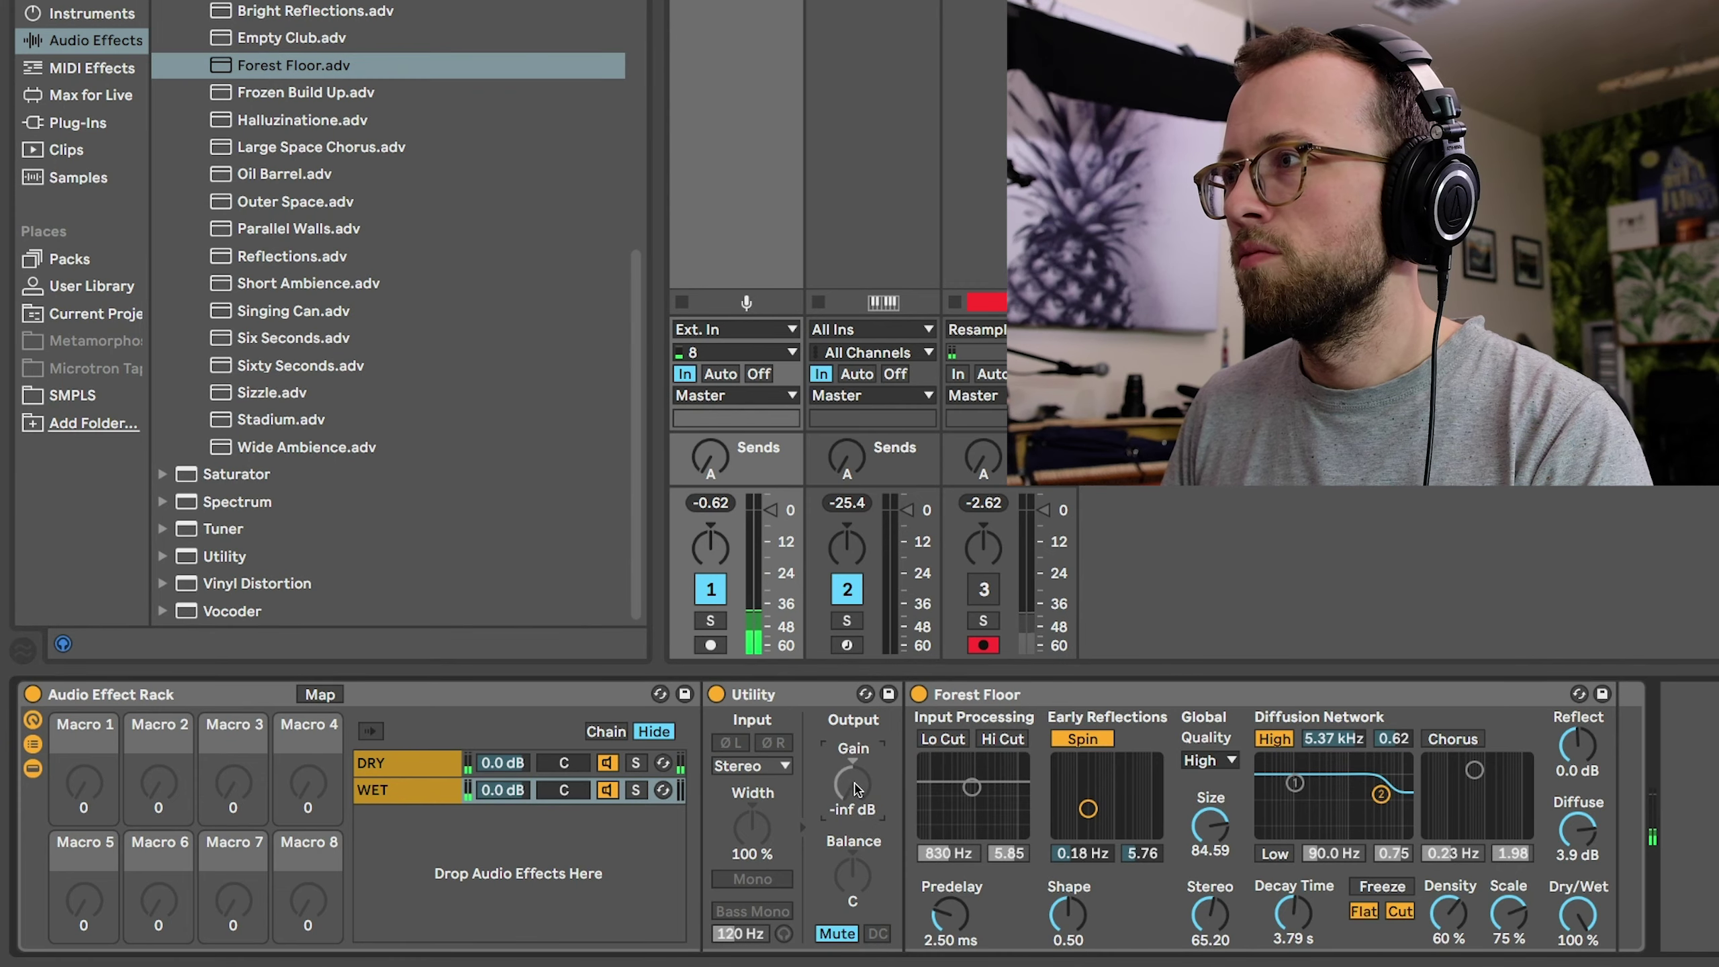
left_click(837, 935)
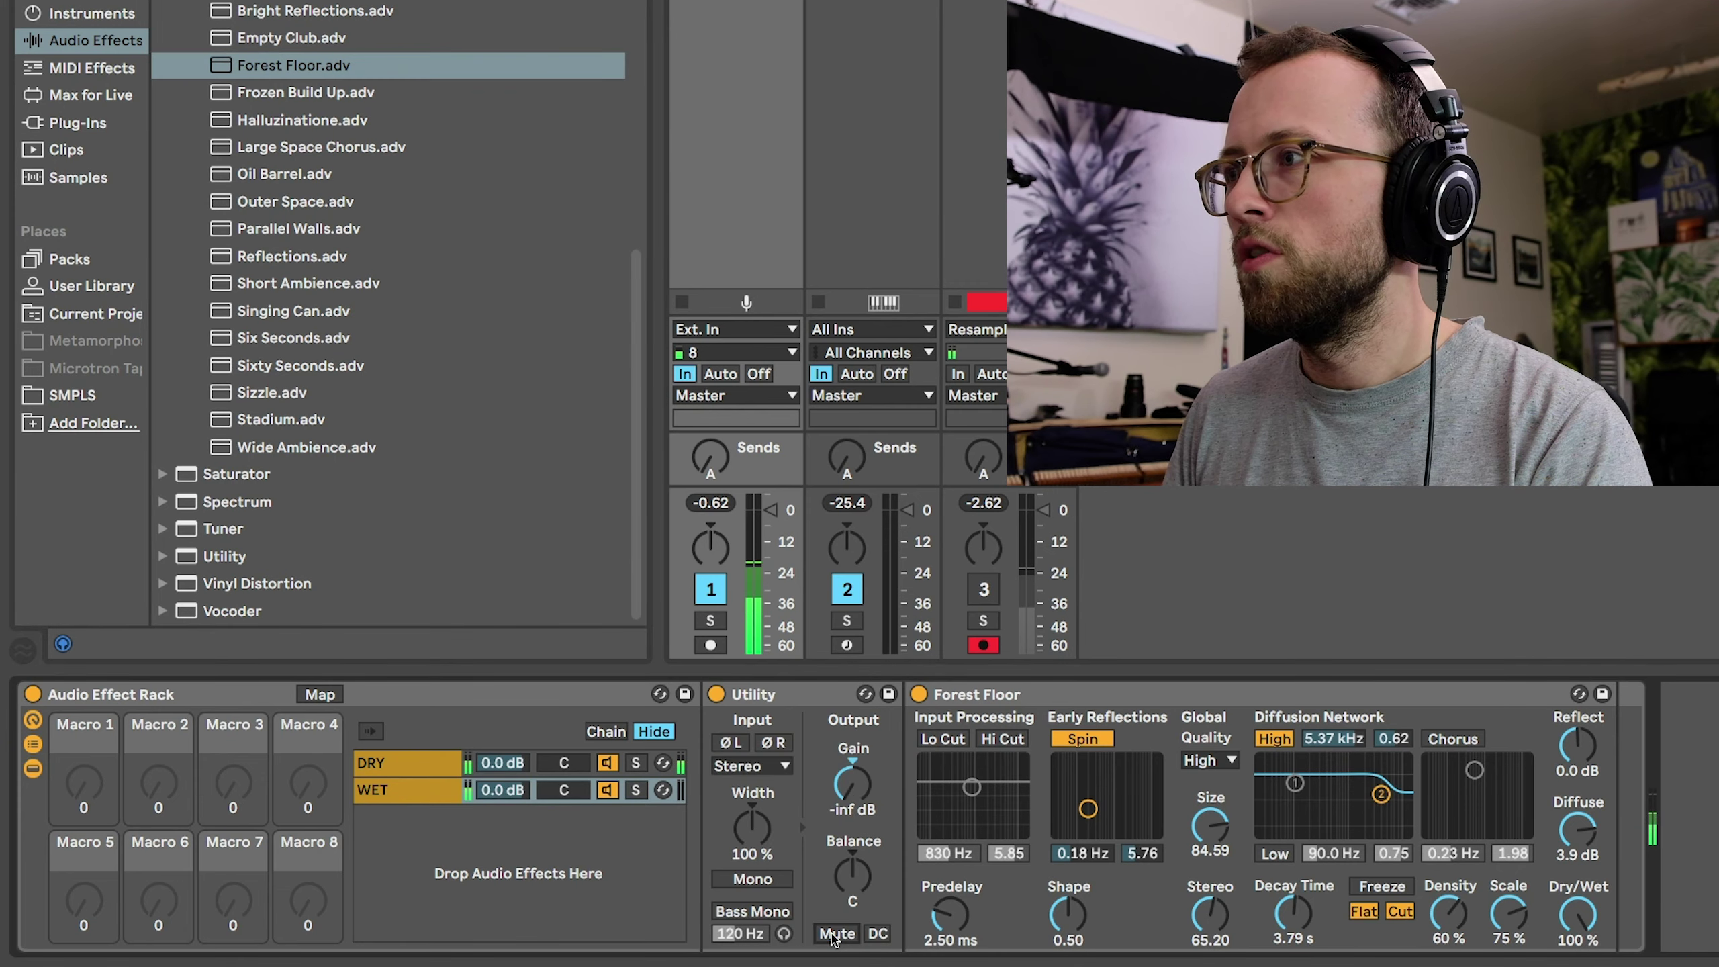
Deactivate the WET chain and sweep Utility's gain up to 35.0 dB and back down to -inf dB
right_click(866, 797)
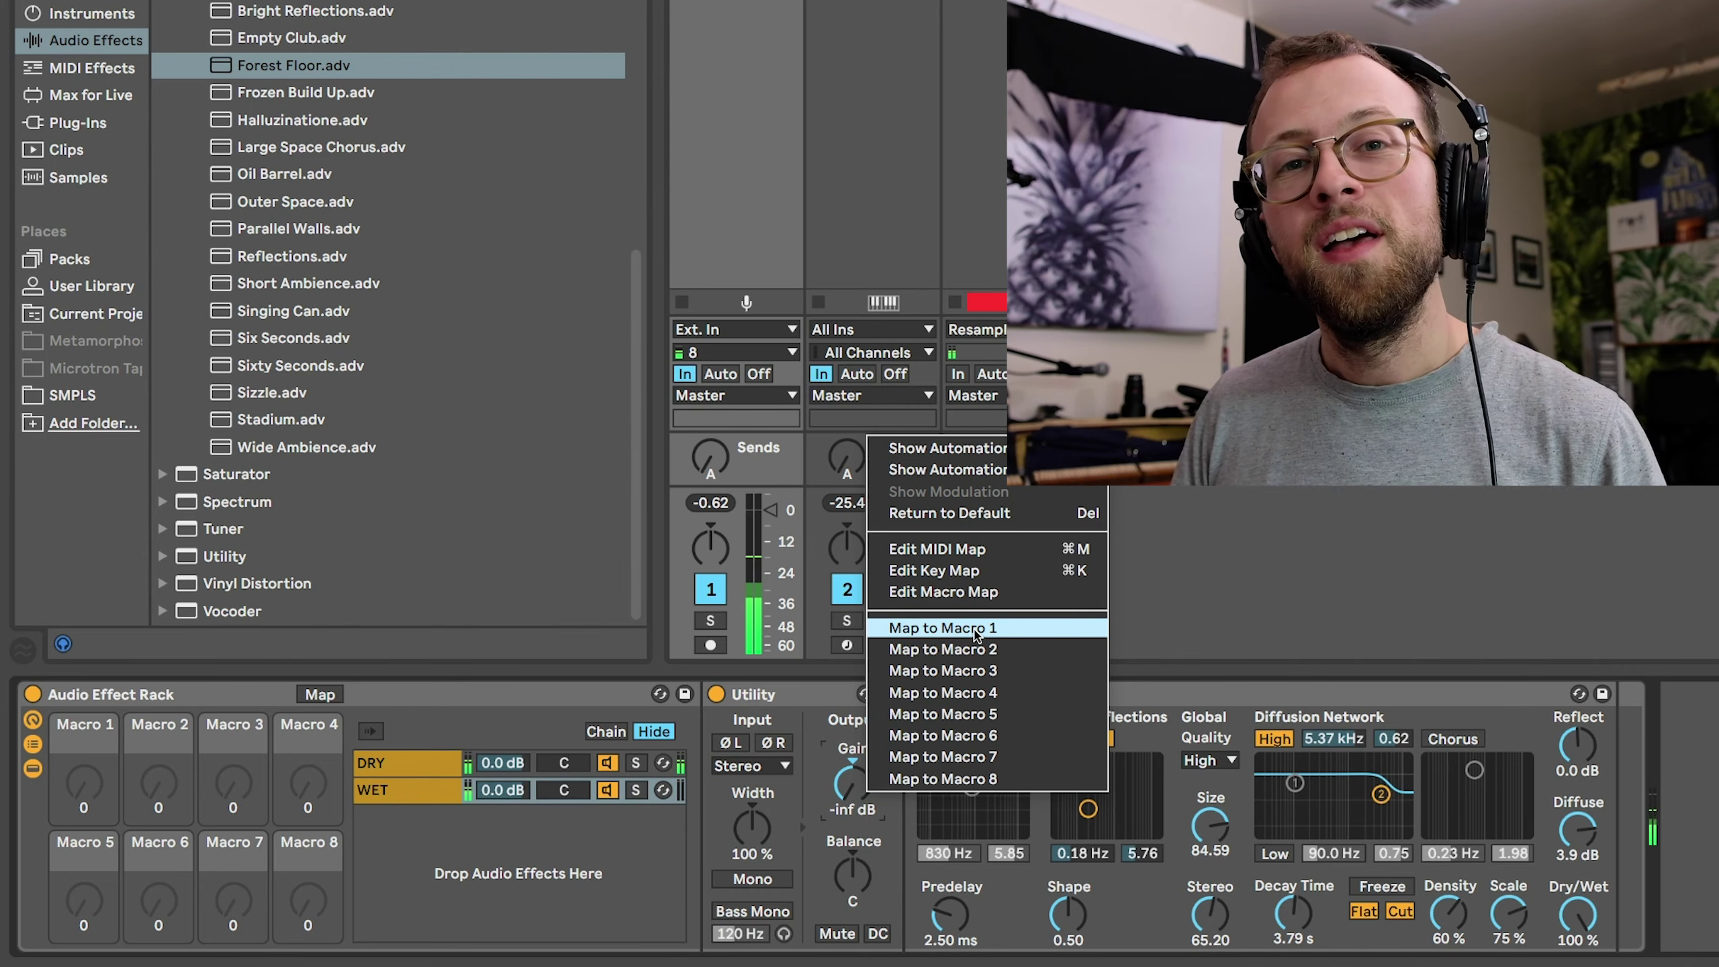
key("Escape")
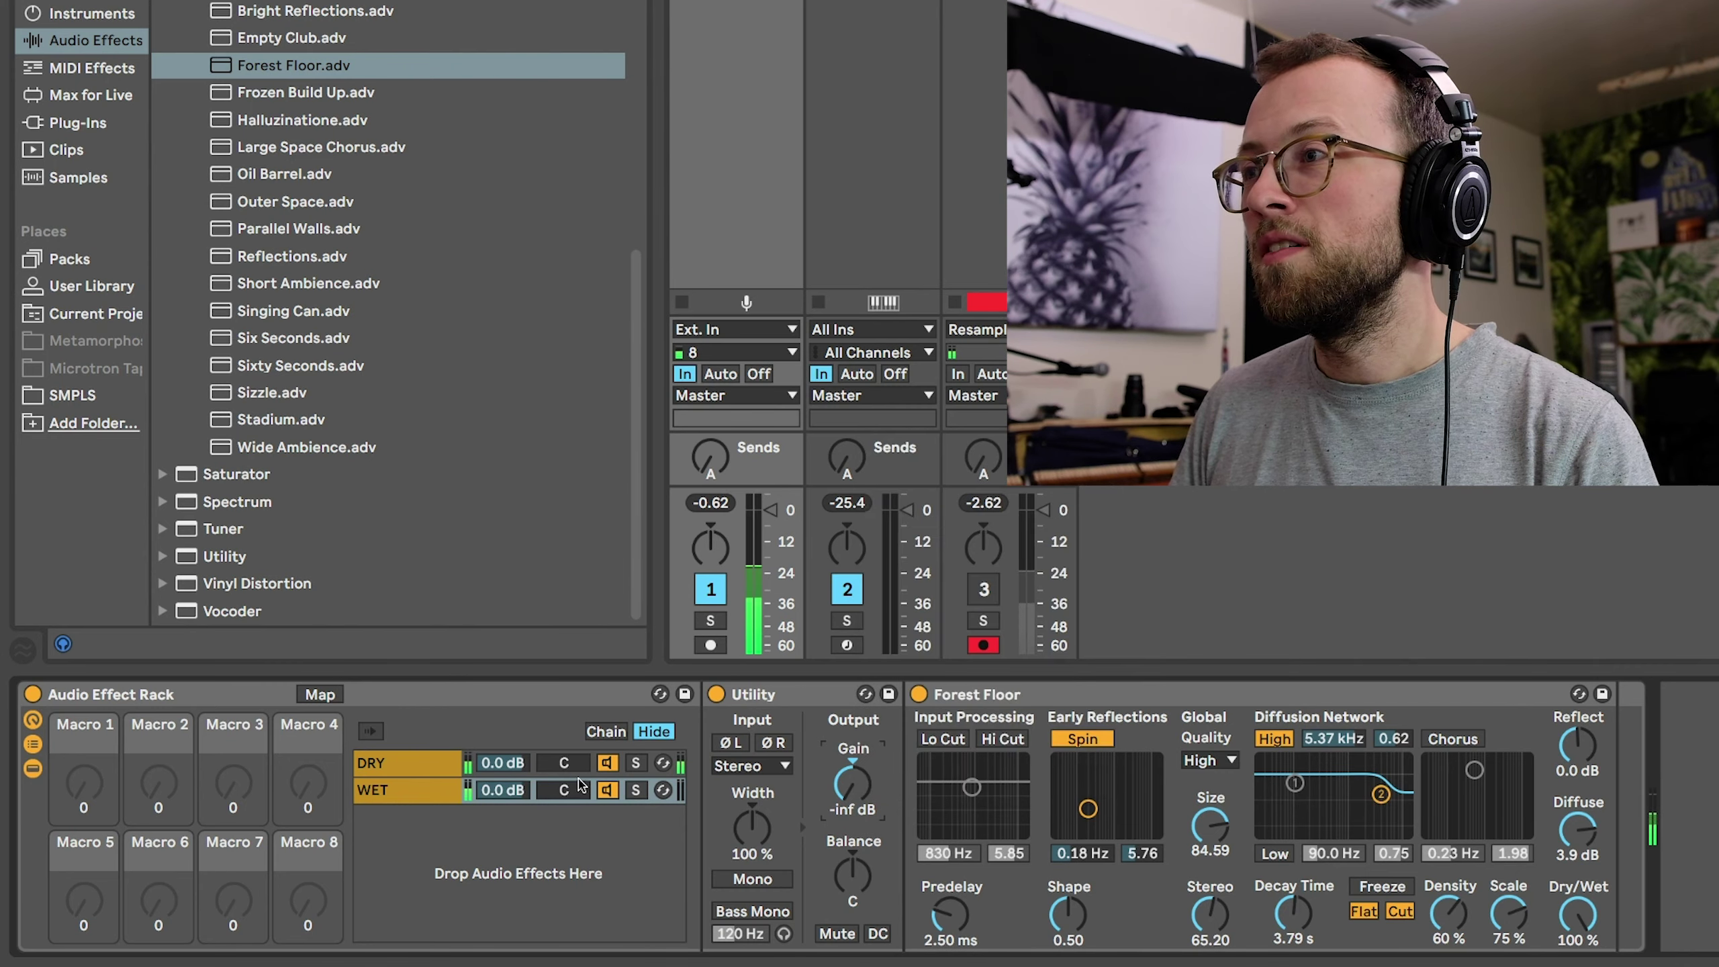
left_click(609, 791)
left_click_drag(854, 798, 854, 677)
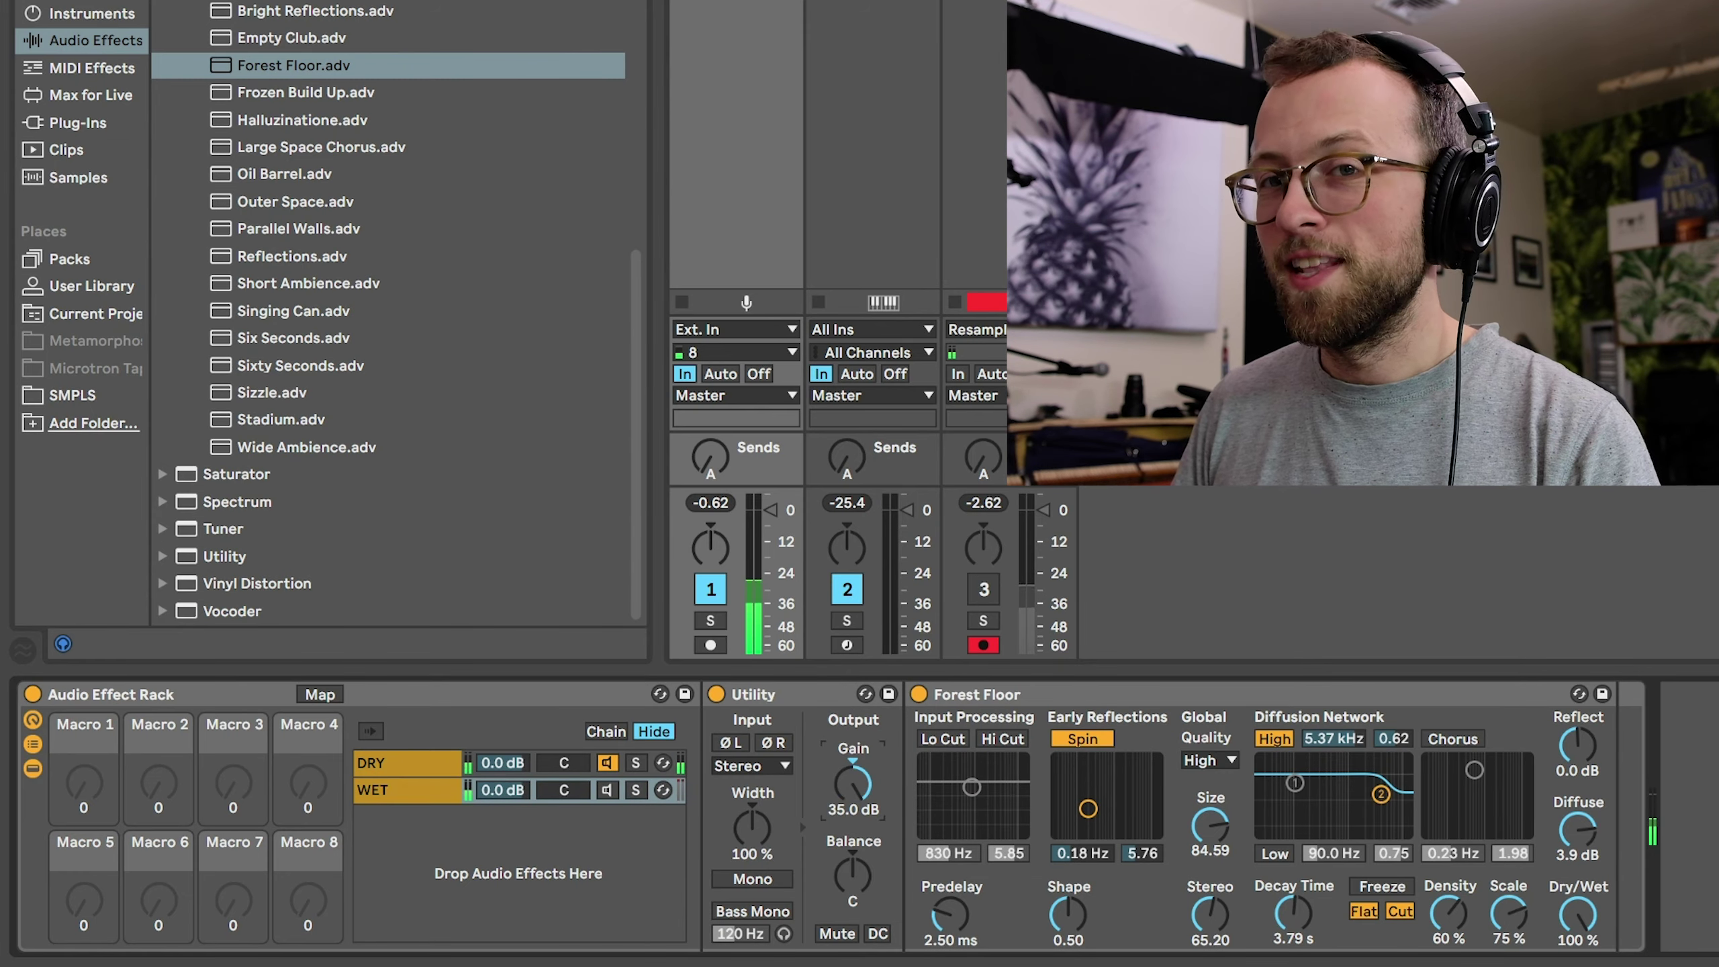
left_click_drag(854, 785, 854, 911)
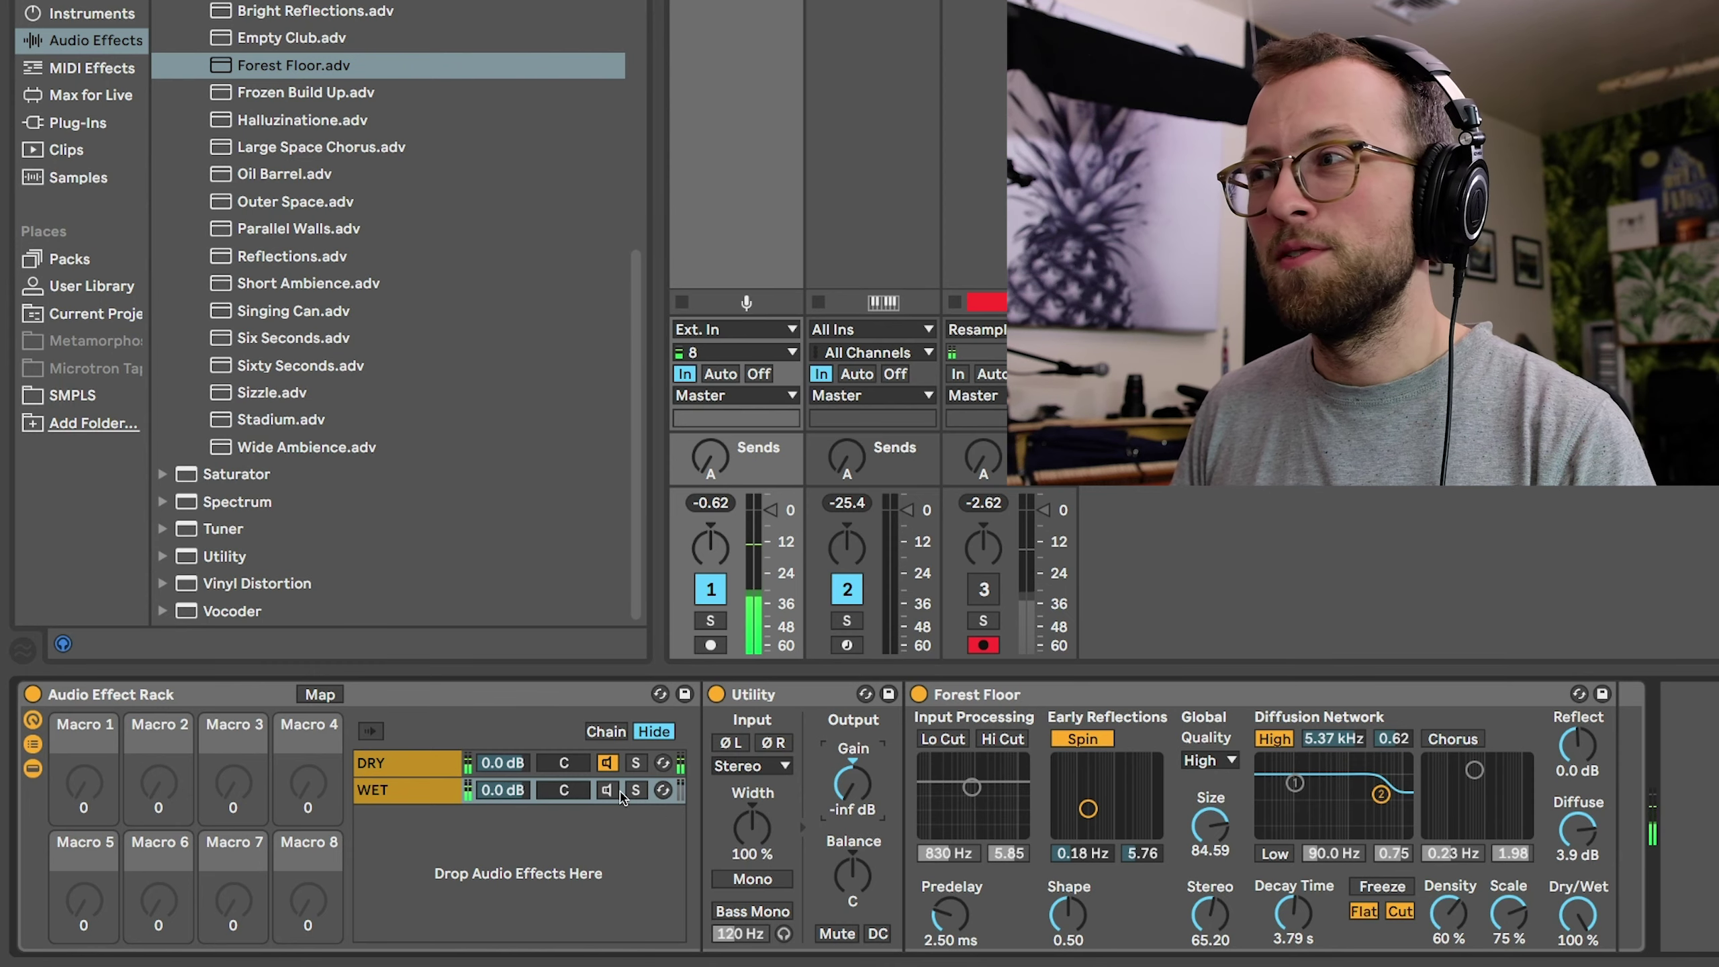
Map Utility's Gain to Macro 1 and limit the mapping's maximum to 0 dB
right_click(852, 786)
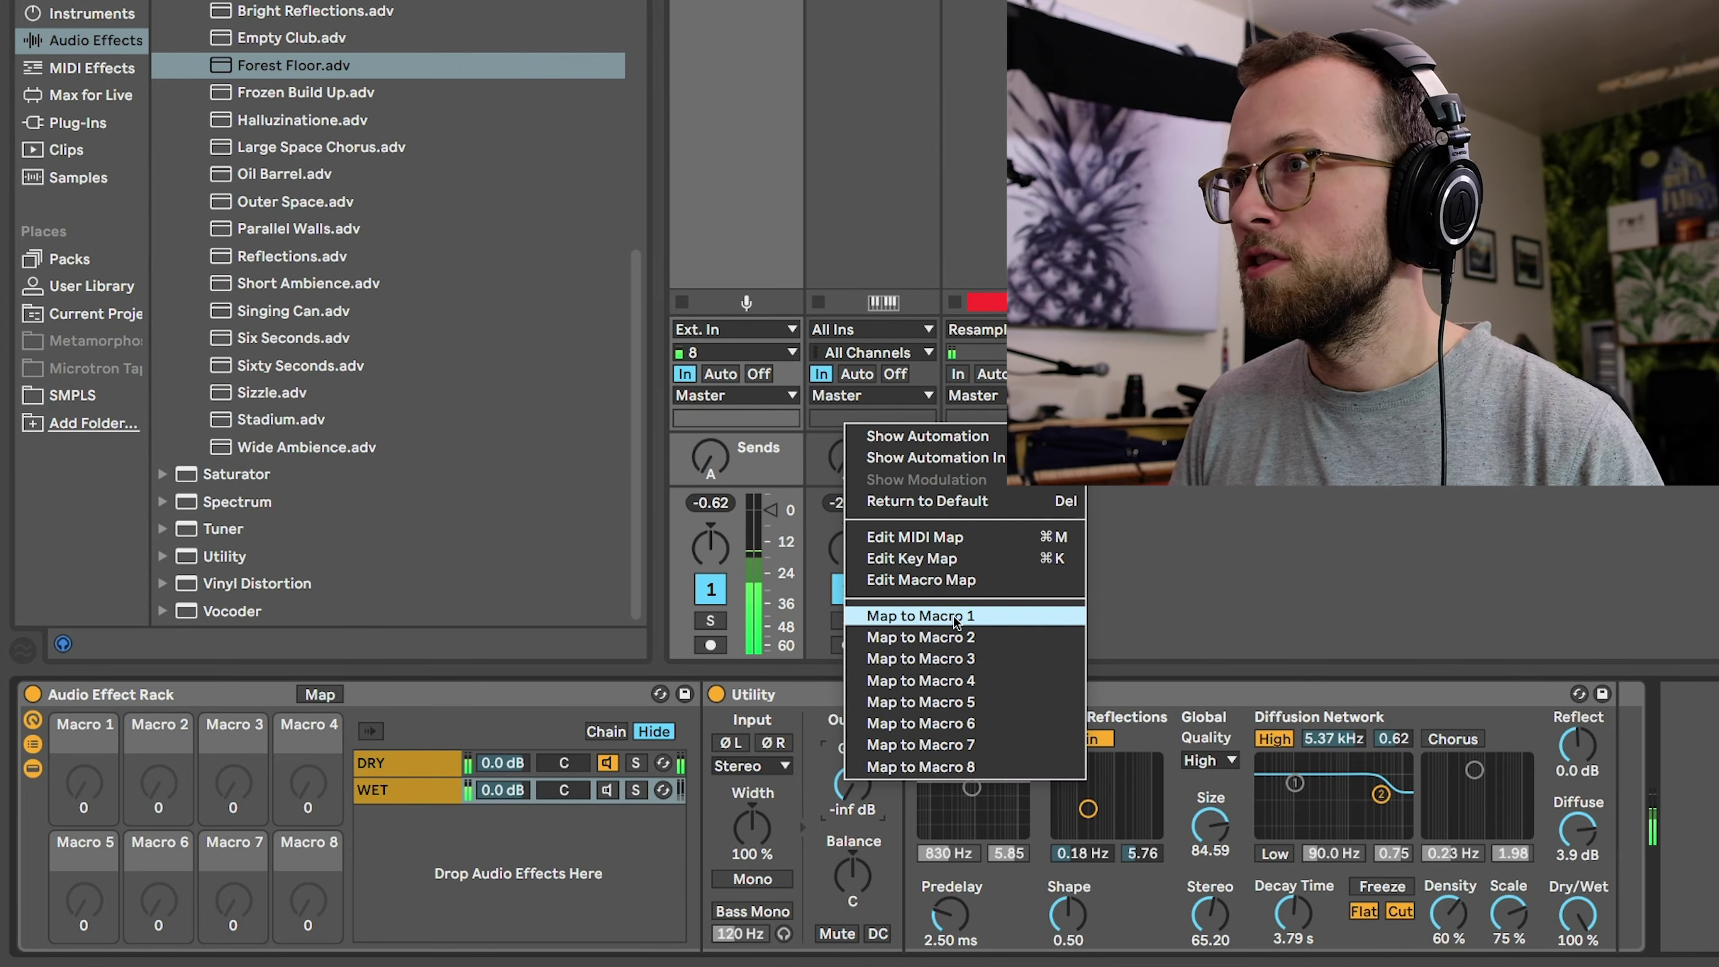
left_click(900, 613)
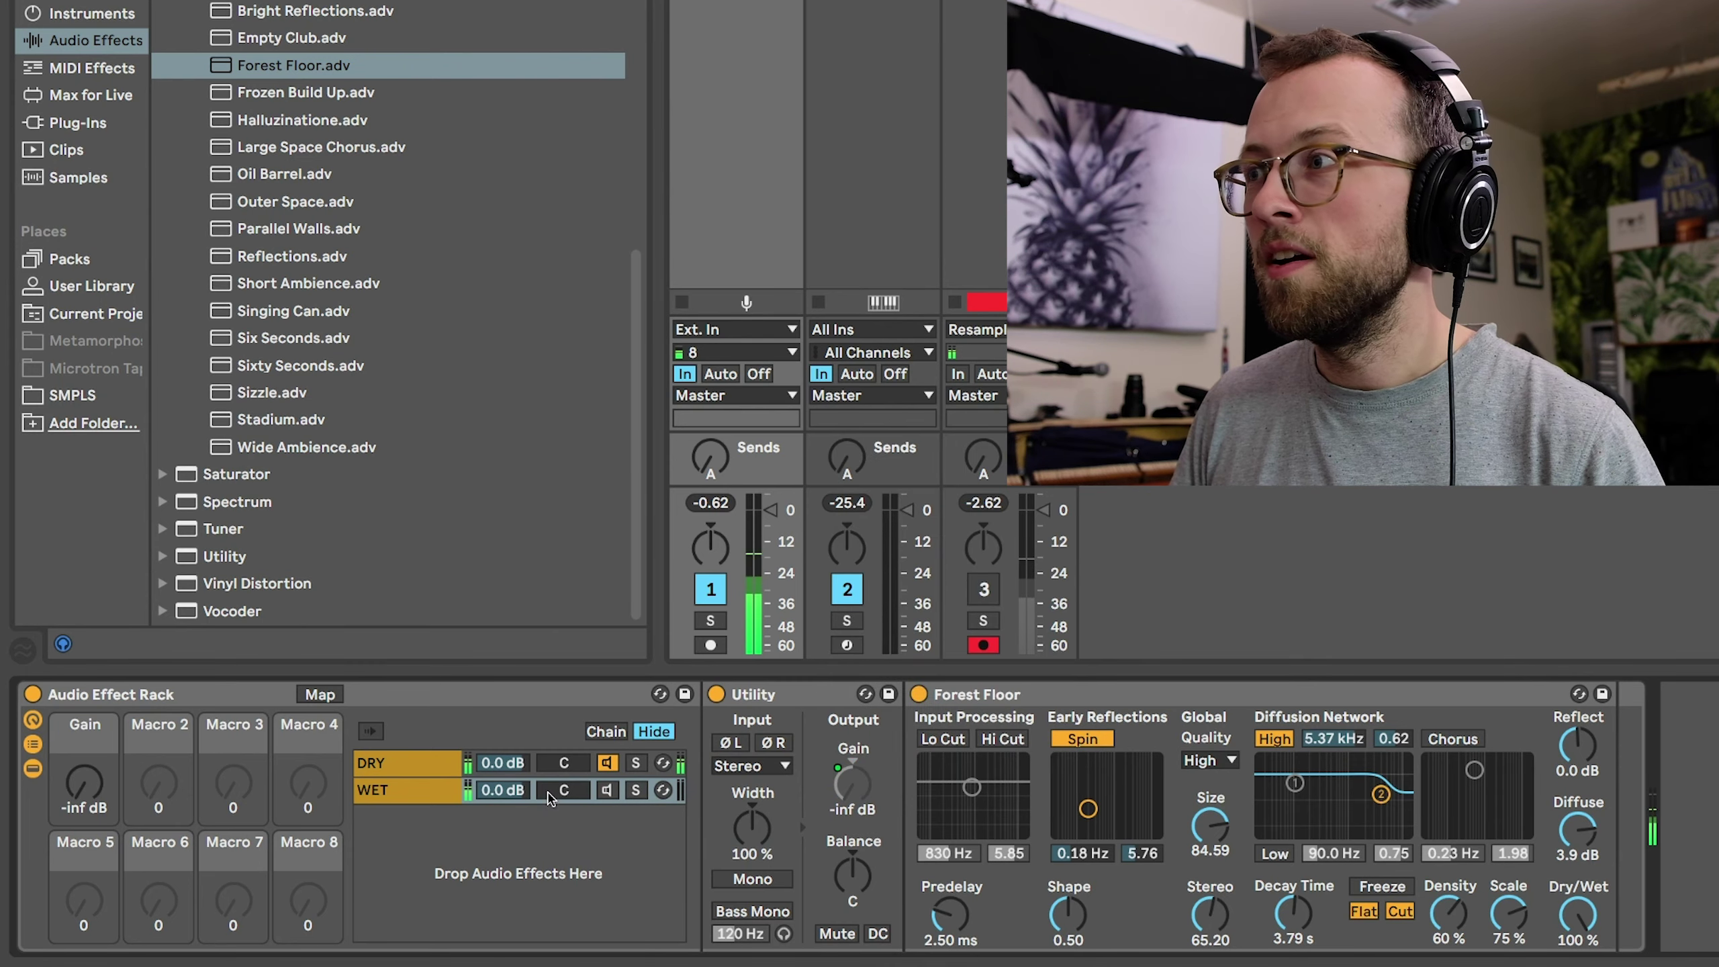
right_click(862, 790)
left_click(931, 588)
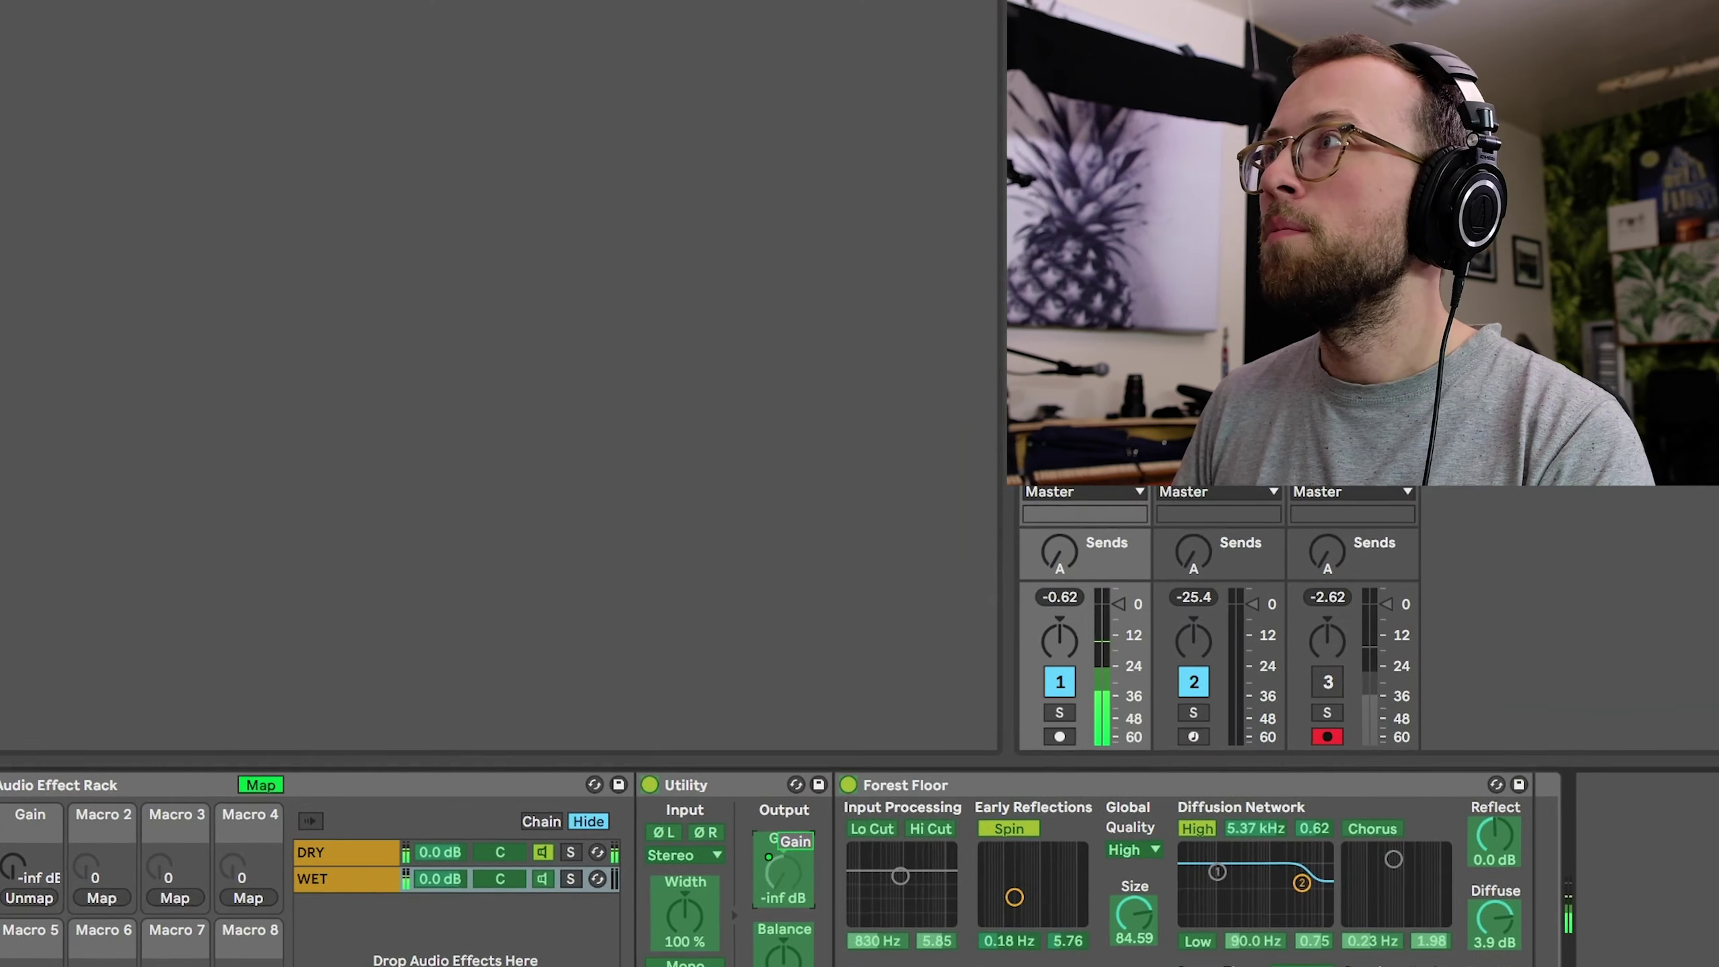
left_click(943, 65)
type("0")
key("Return")
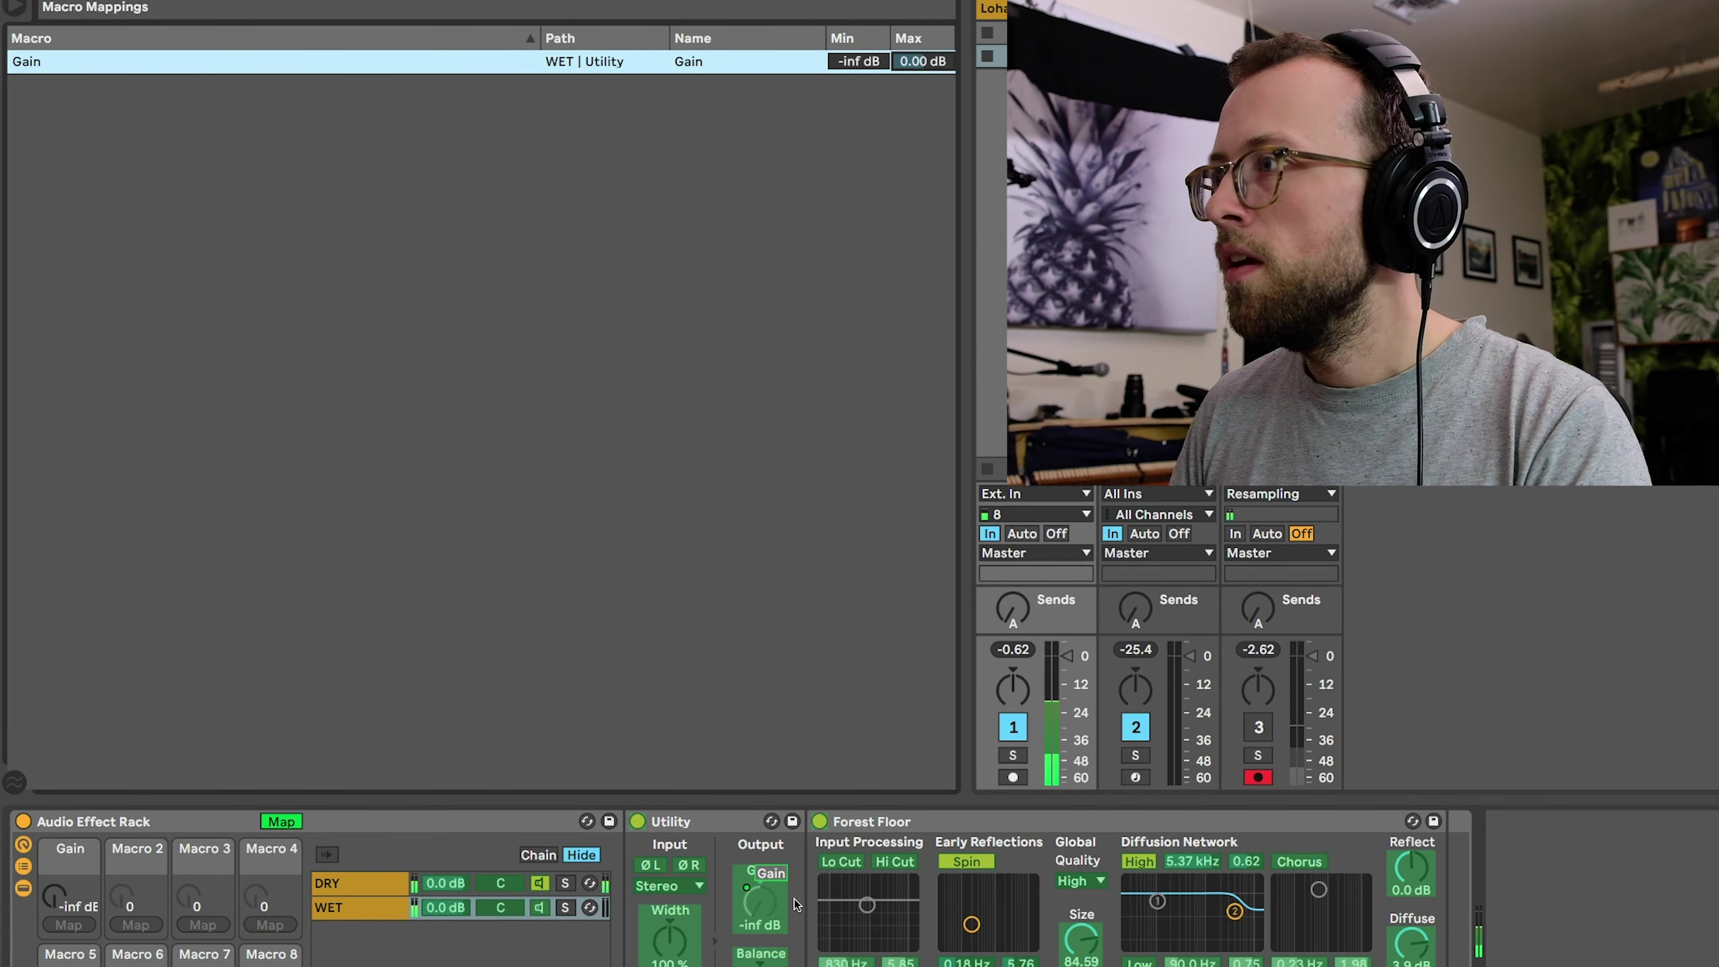
right_click(767, 908)
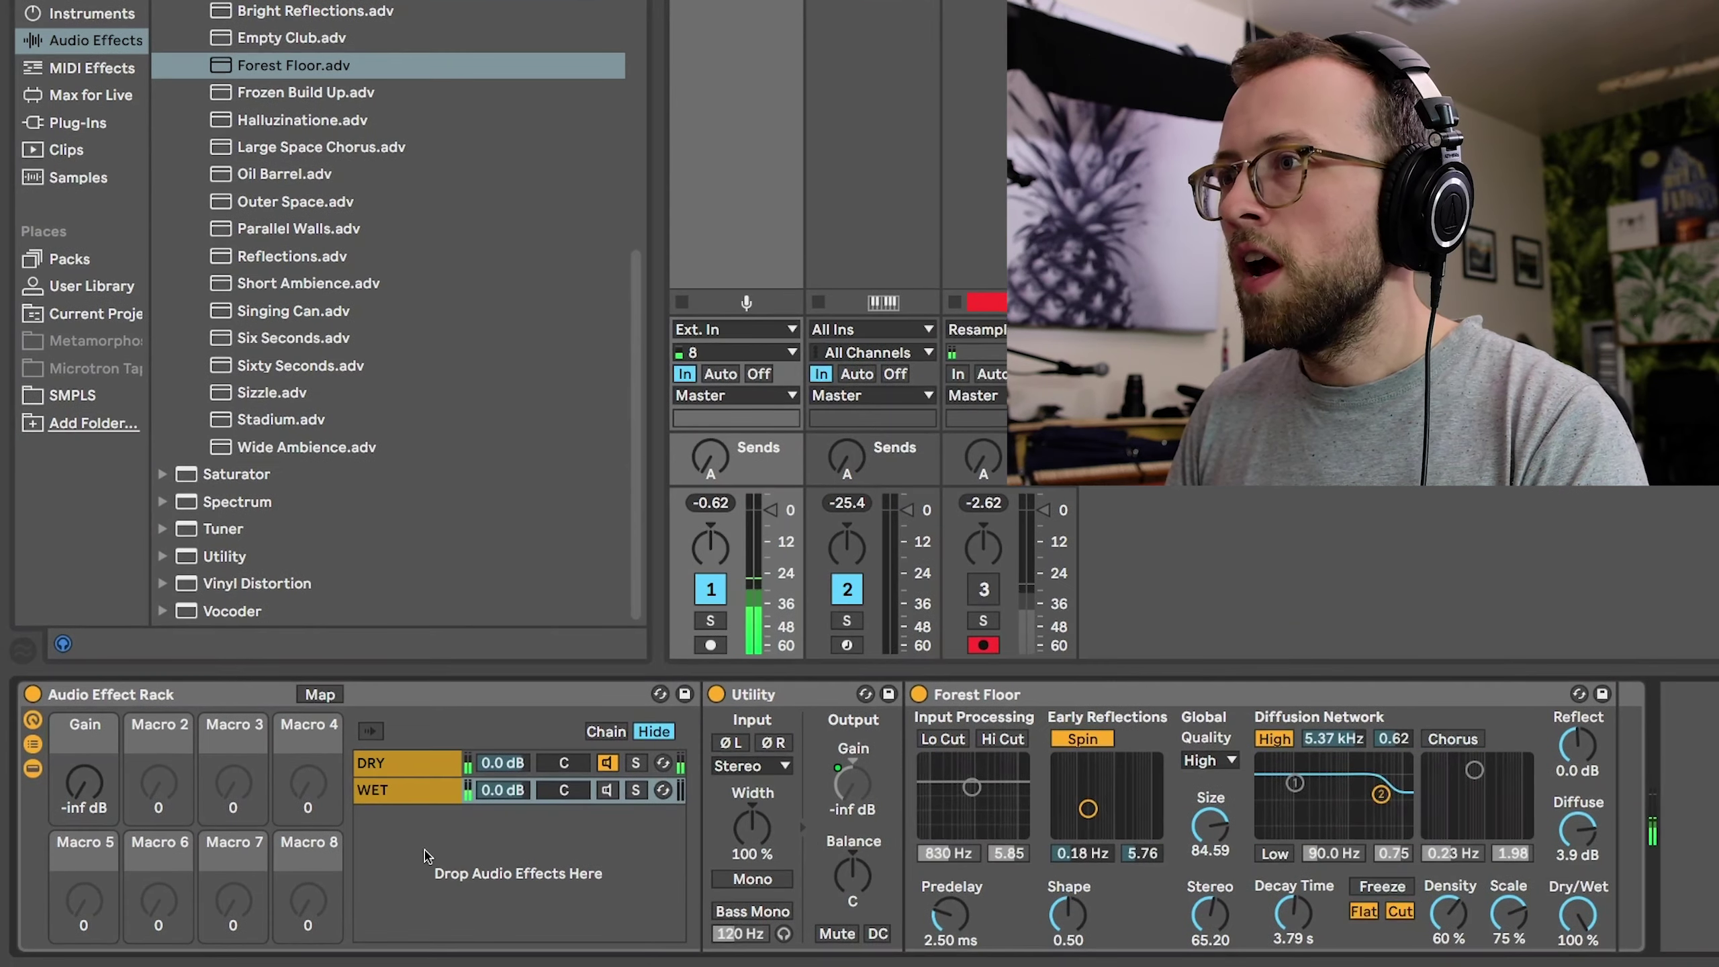
Reactivate the WET chain and set the reverb to a 60.0 s decay time with Freeze on
left_click_drag(58, 818, 85, 792)
left_click(610, 797)
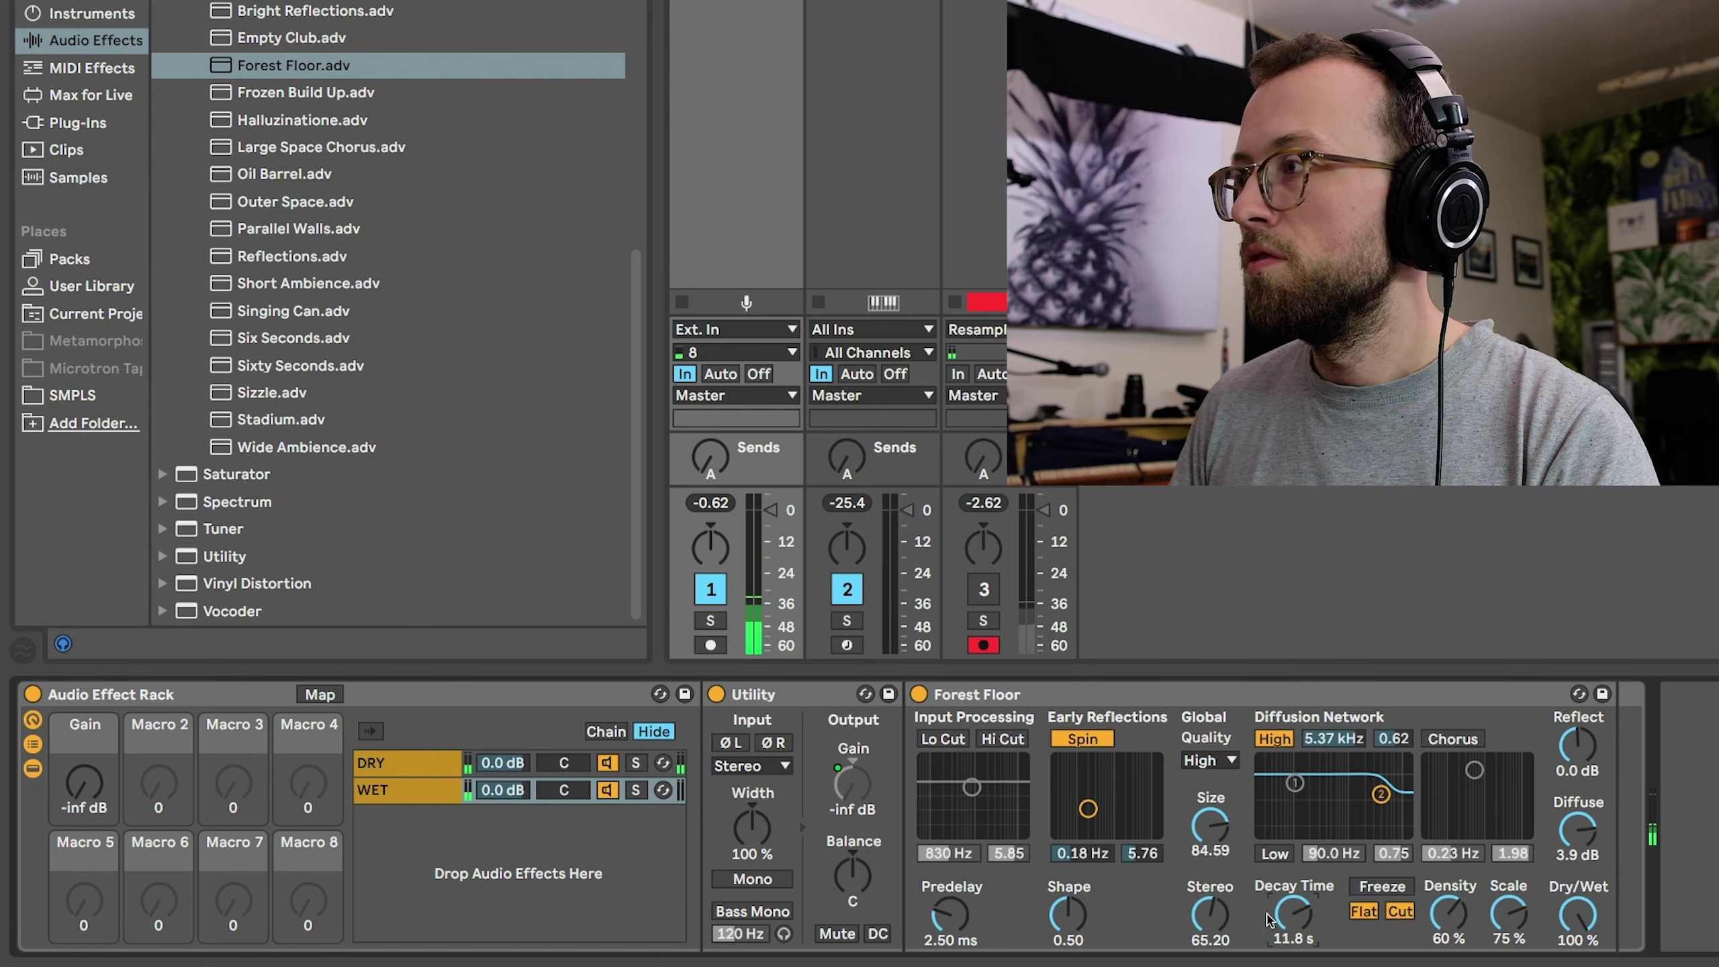
left_click(1380, 893)
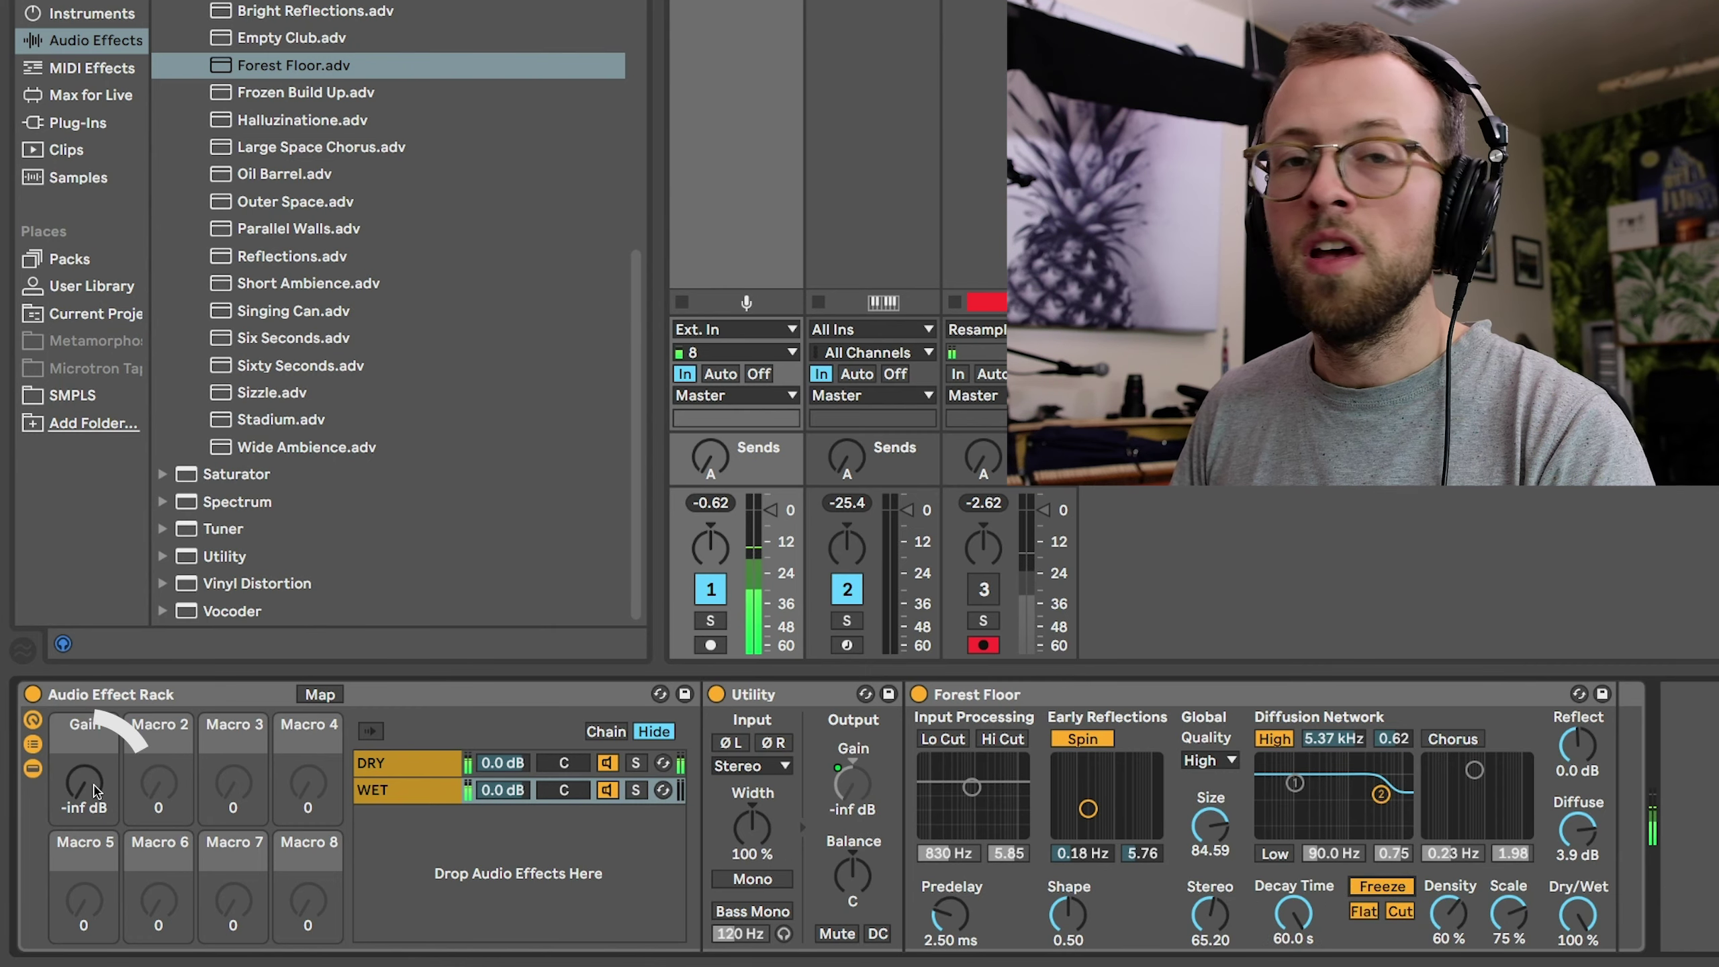
Turn off the reverb's Cut option and sweep the Gain macro up and back to -inf dB to test the frozen reverb
left_click_drag(88, 786, 97, 789)
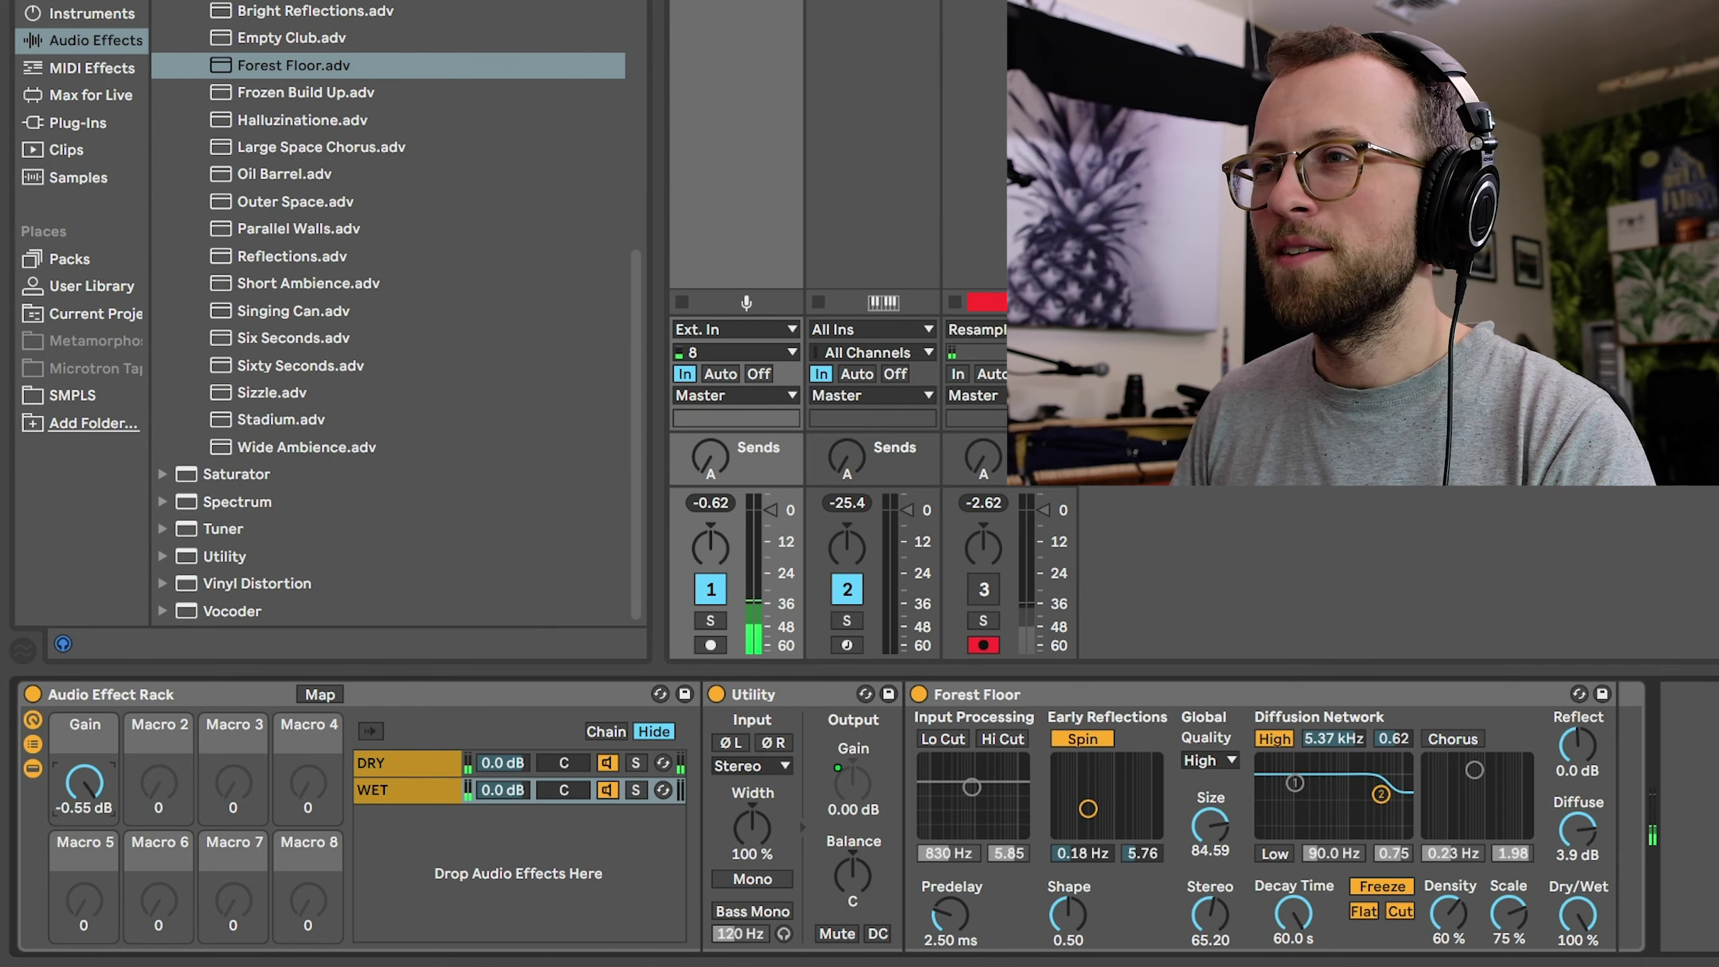
left_click(1399, 912)
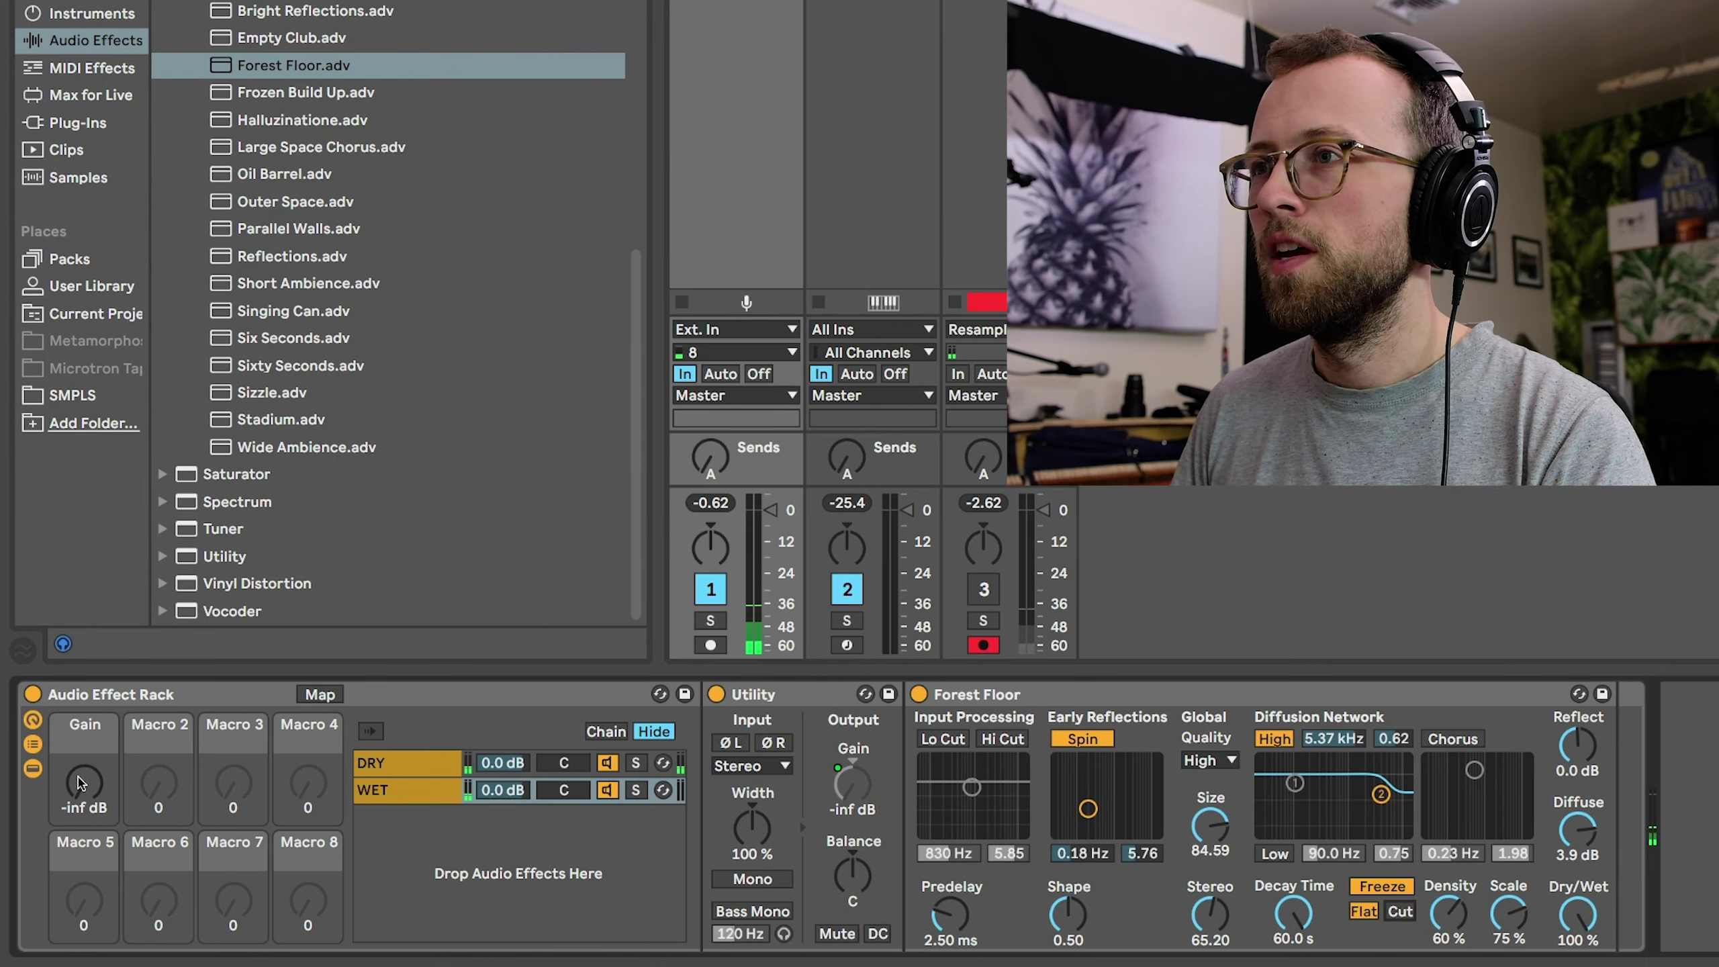
left_click_drag(80, 783, 101, 901)
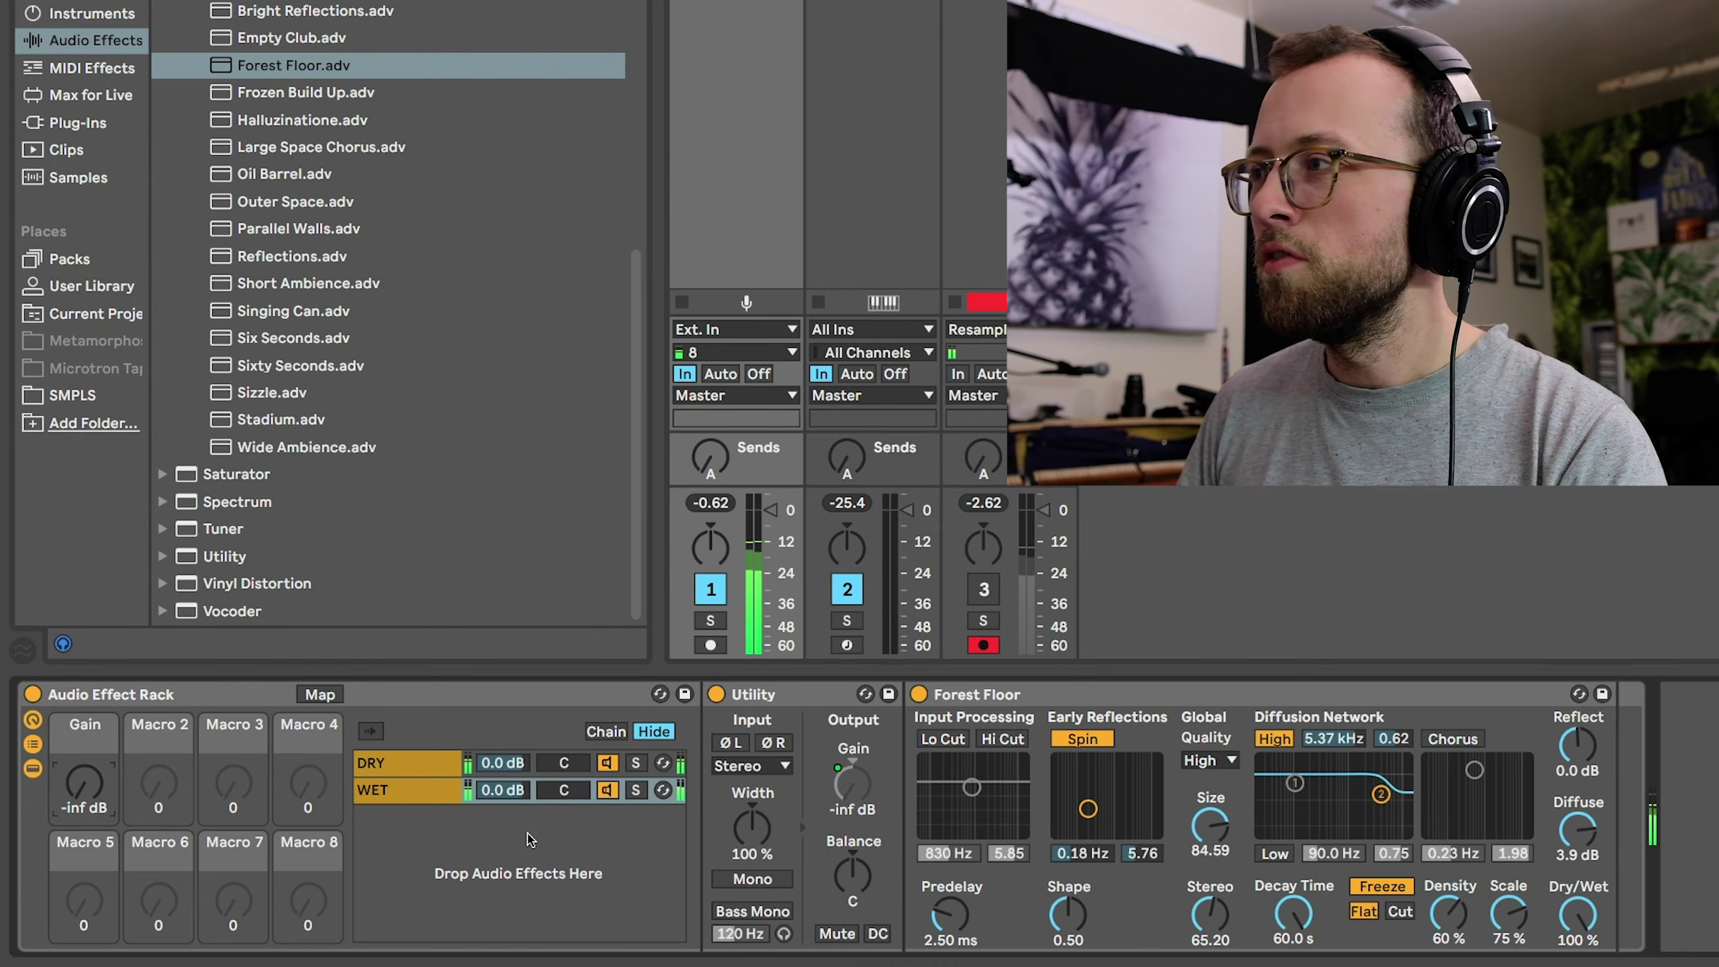
Turn off the reverb's Freeze and map it to Macro 2
left_click(1383, 887)
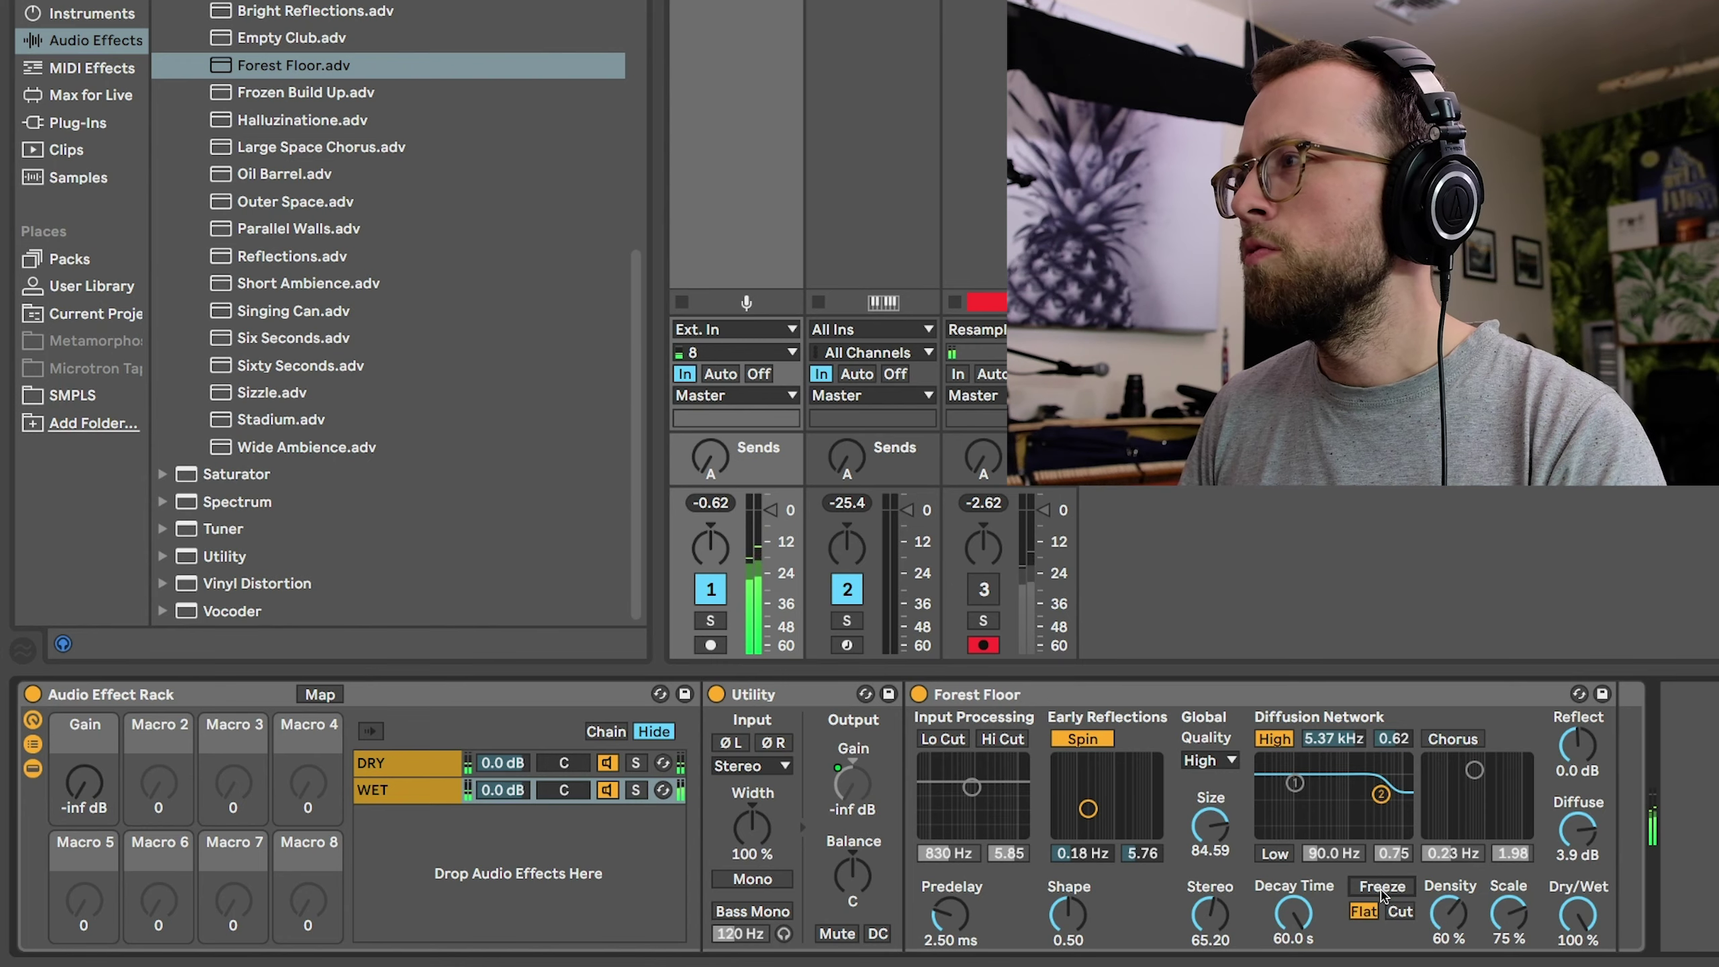
right_click(1383, 892)
left_click(1388, 745)
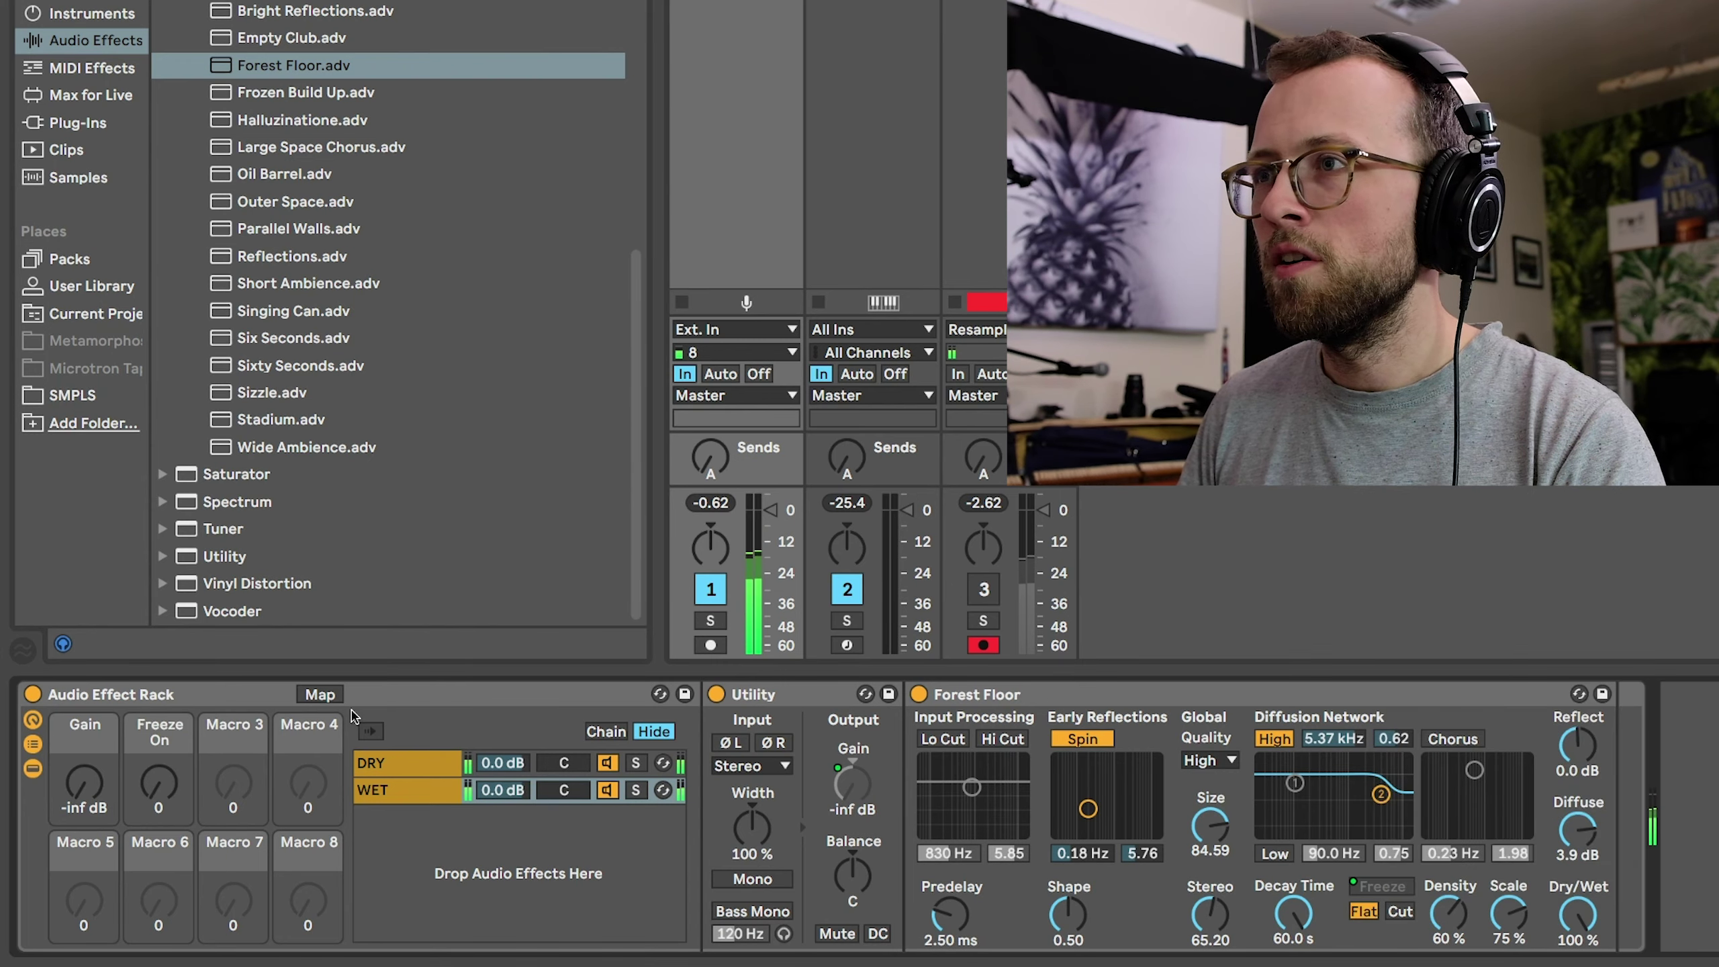
MIDI-map the Freeze macro to CC 54 and the Gain macro to CC 16, both on channel 1
key("super+m")
left_click(179, 771)
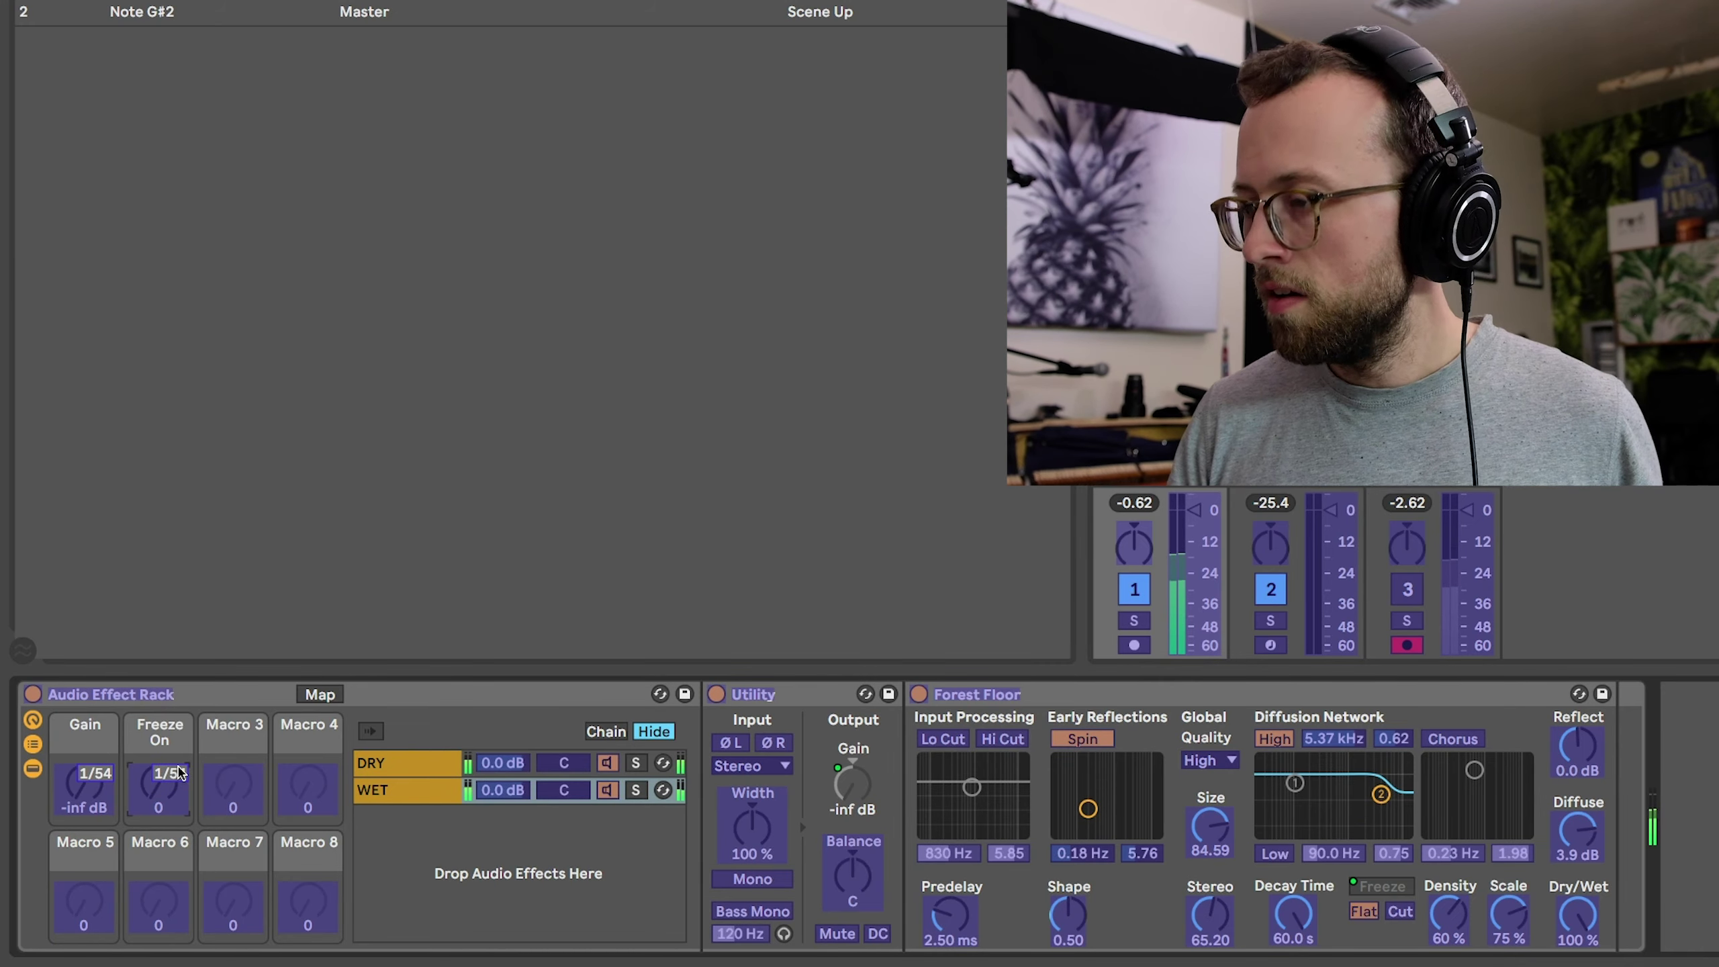
key("super+m")
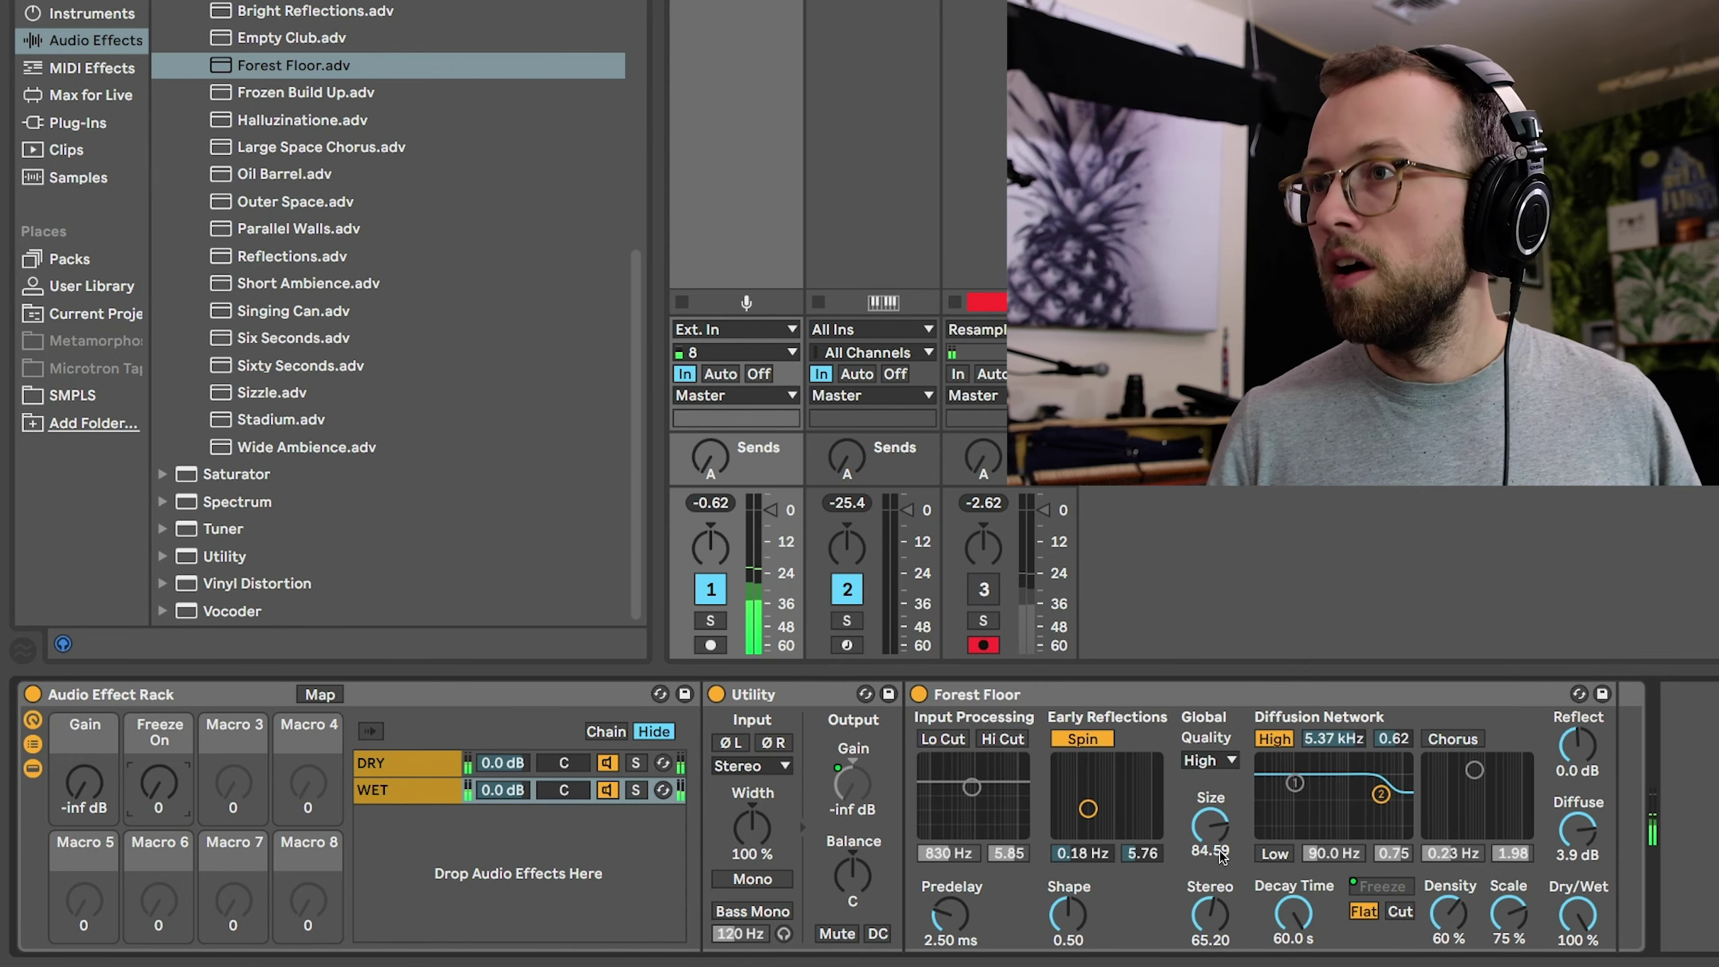
key("super+m")
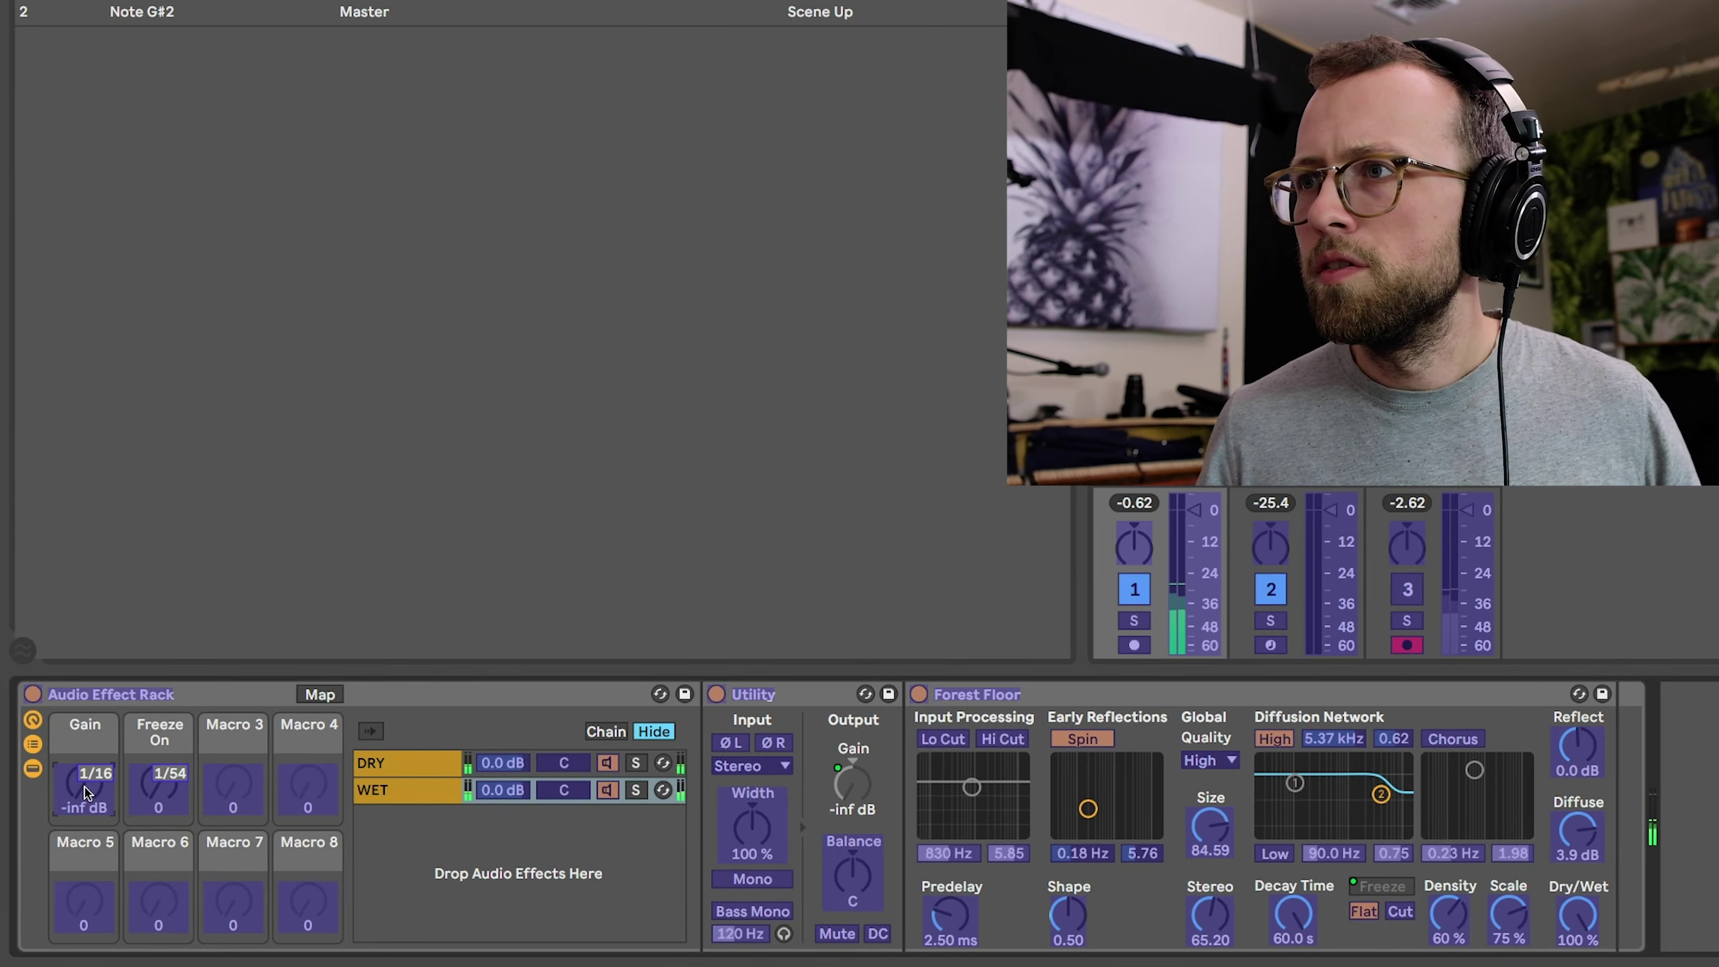
key("super+m")
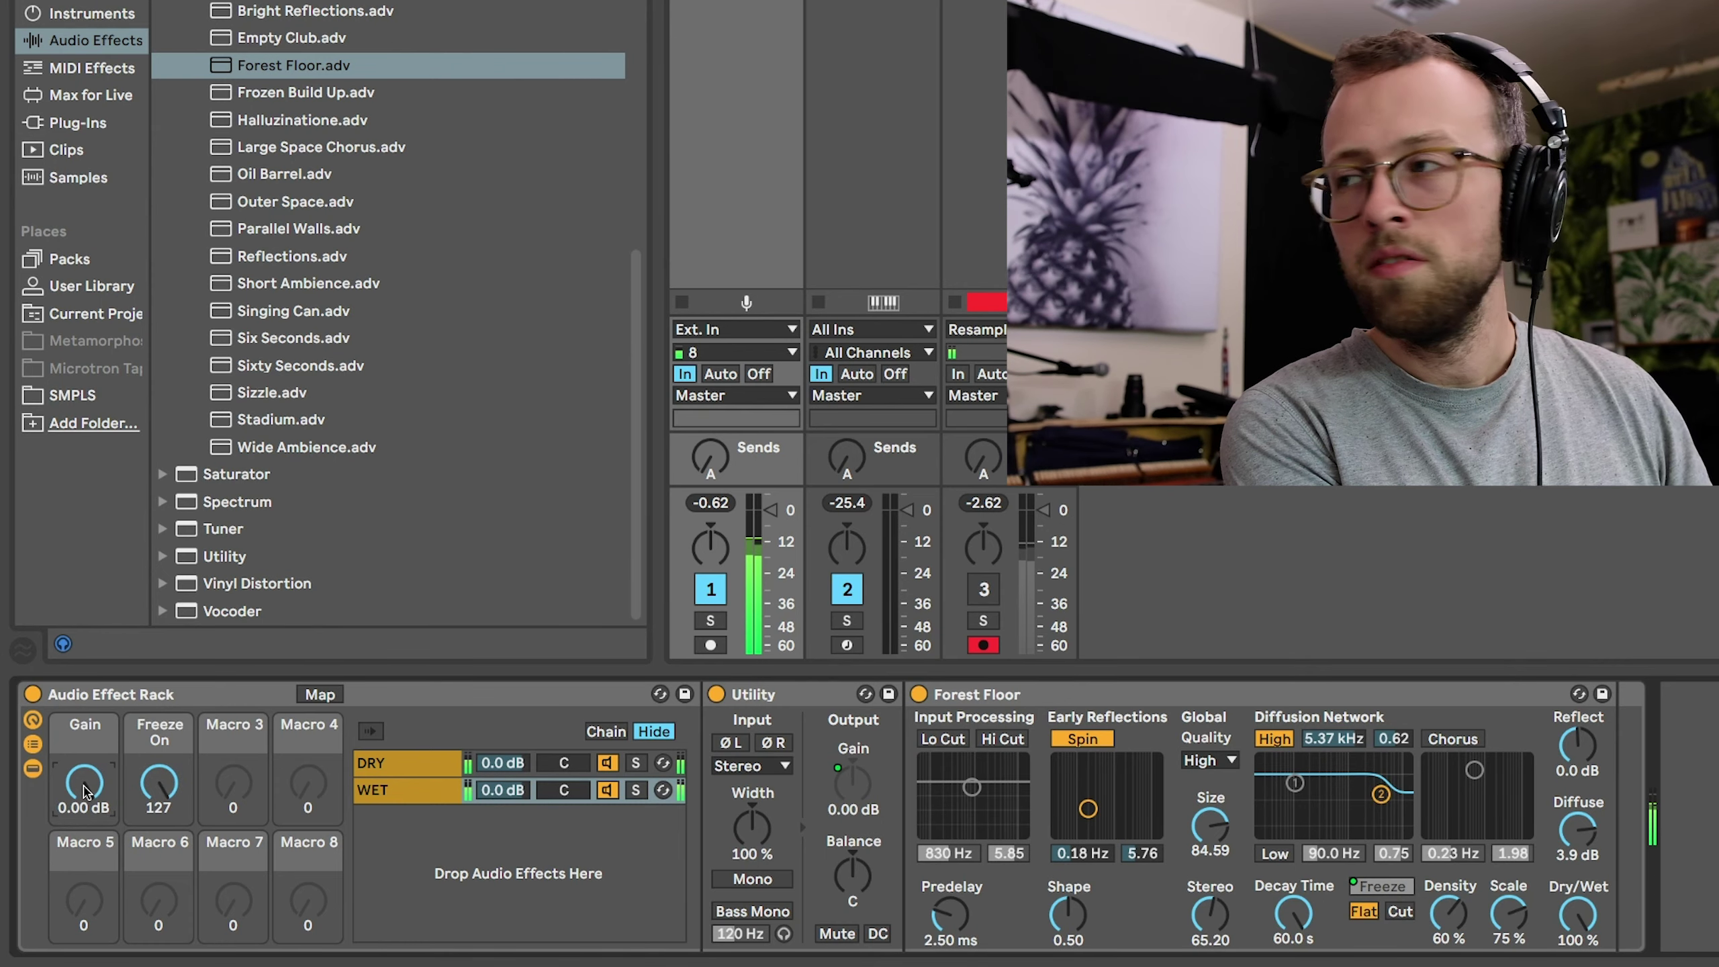
Reset the Gain macro to -inf dB and delete the Forest Floor reverb from the WET chain
double_click(85, 785)
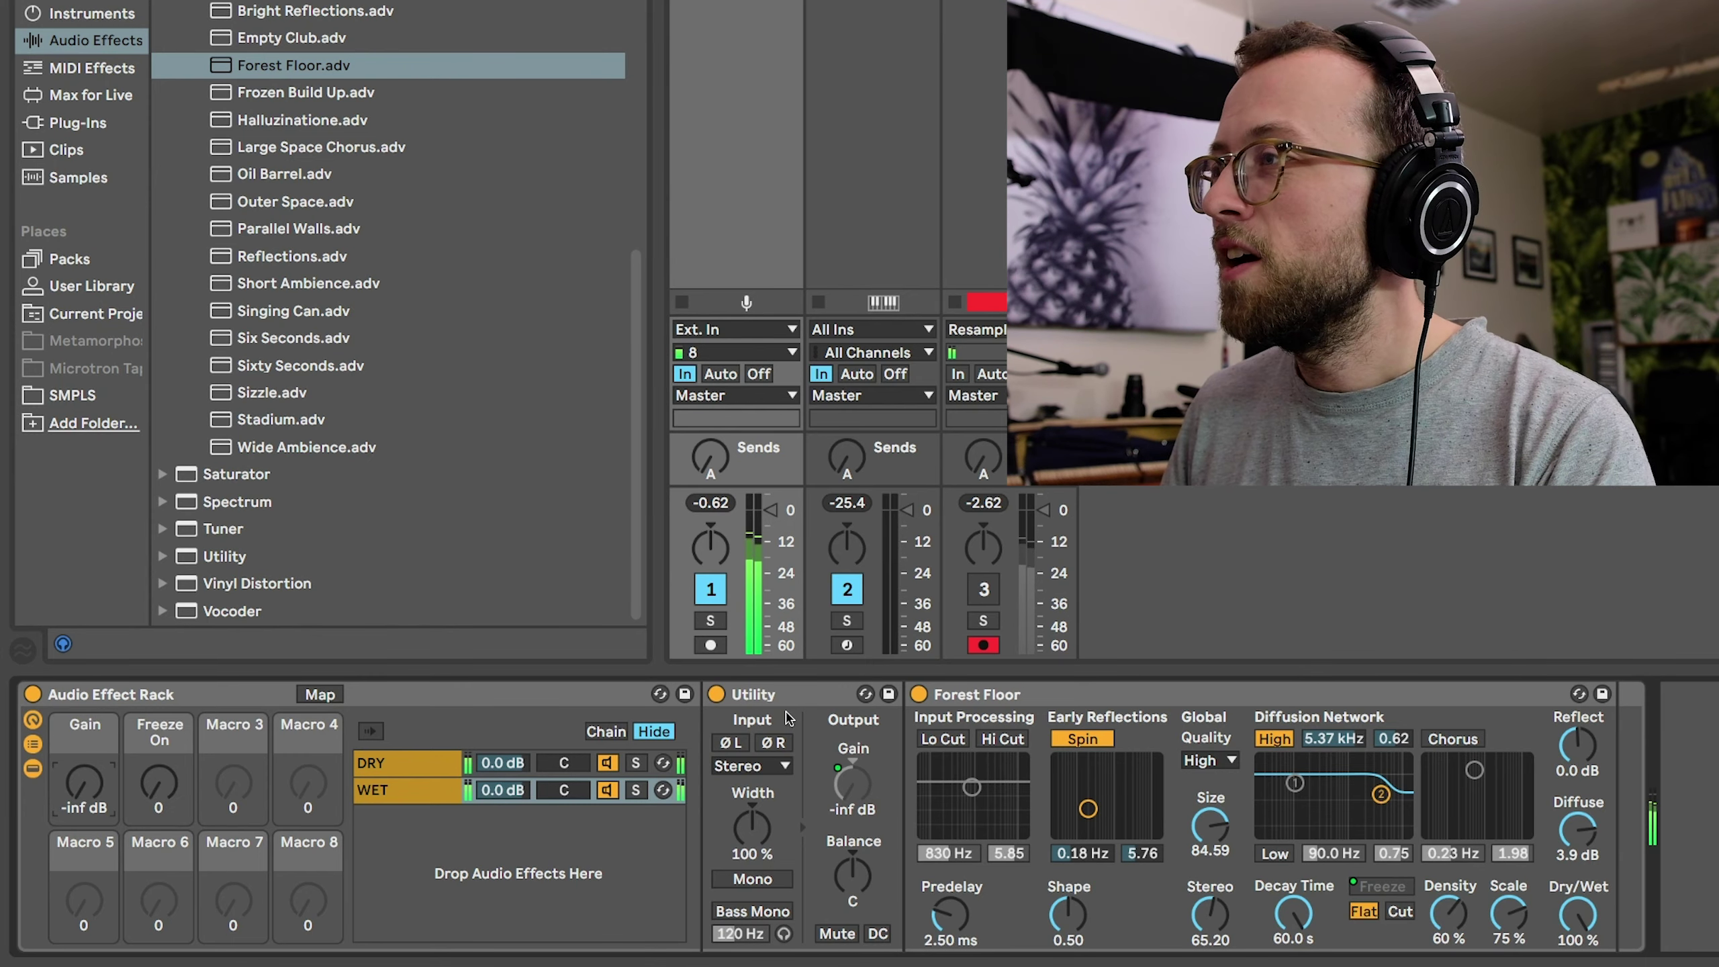
left_click_drag(1294, 914, 1293, 965)
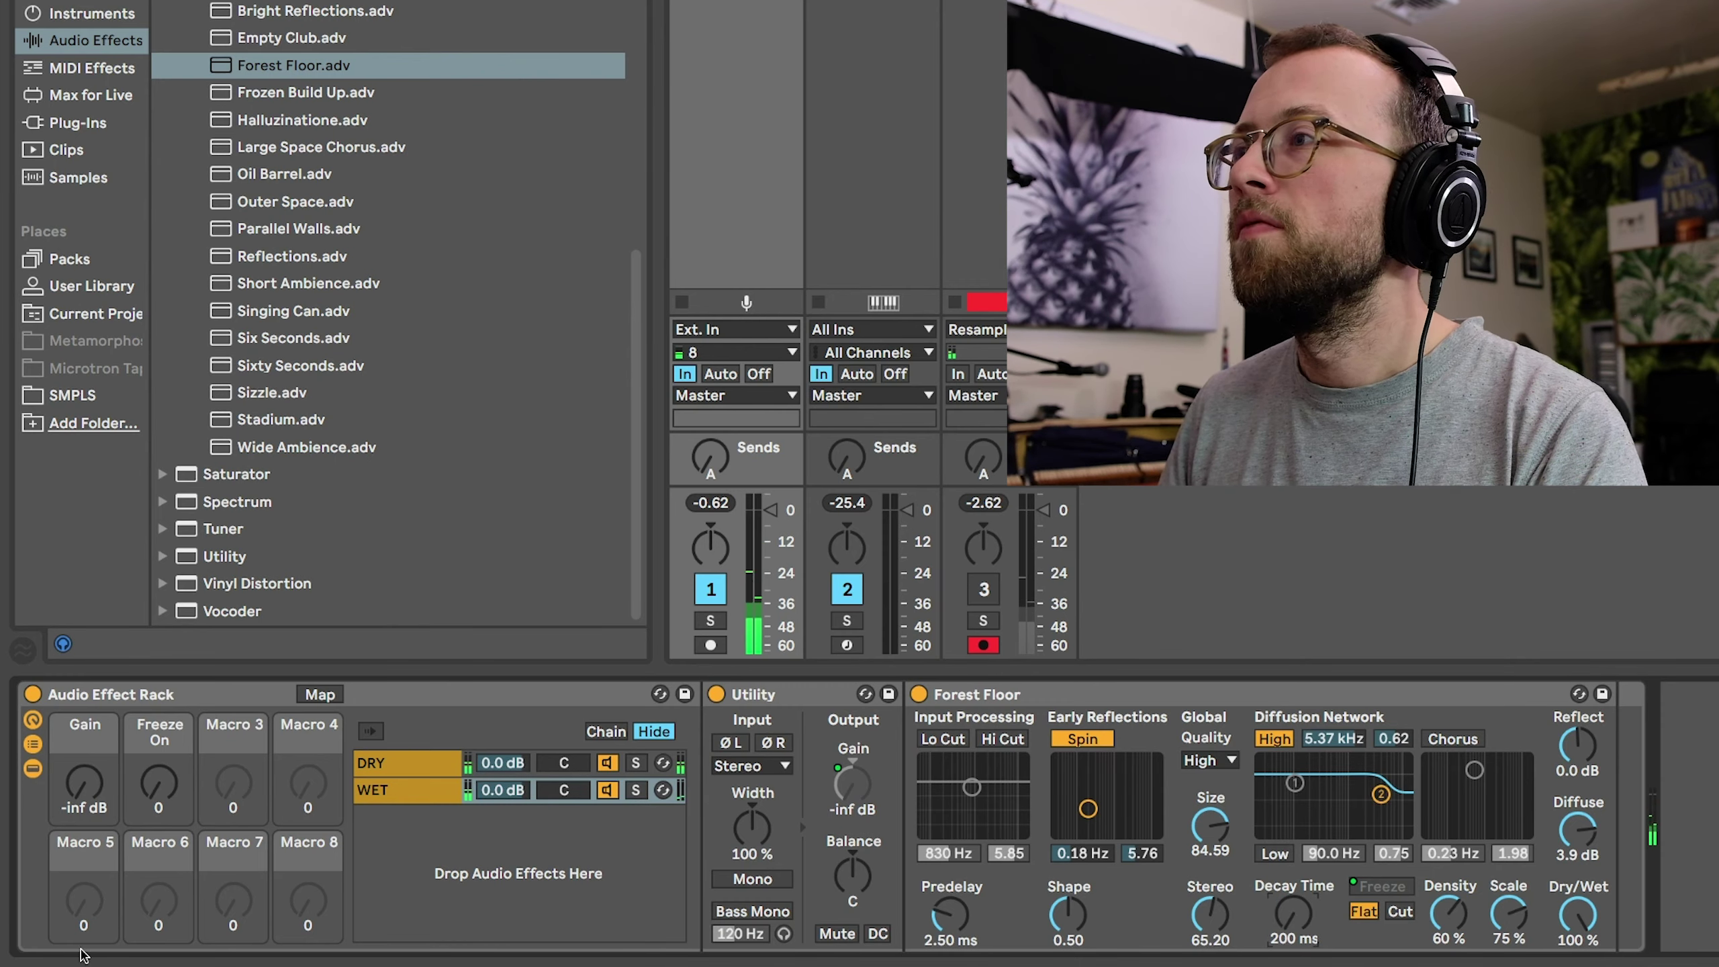
left_click(1257, 686)
key("Delete")
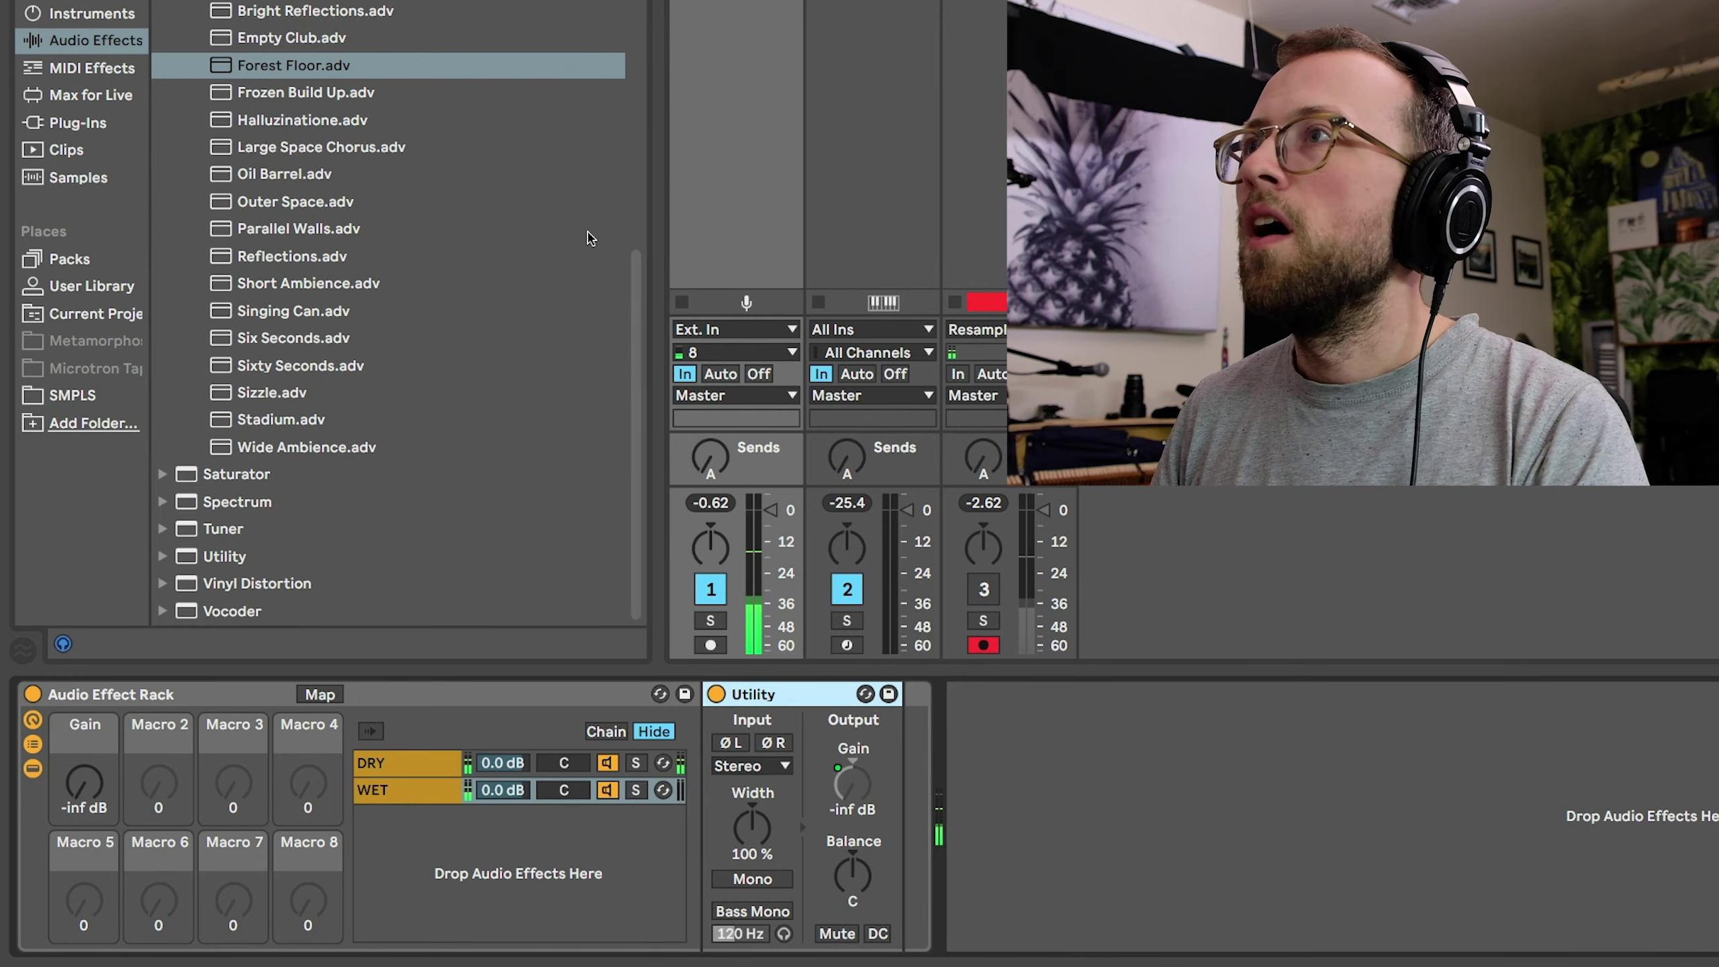
Add the default Filter Delay after Utility in the WET chain and turn off its L and R inputs
left_click(178, 0)
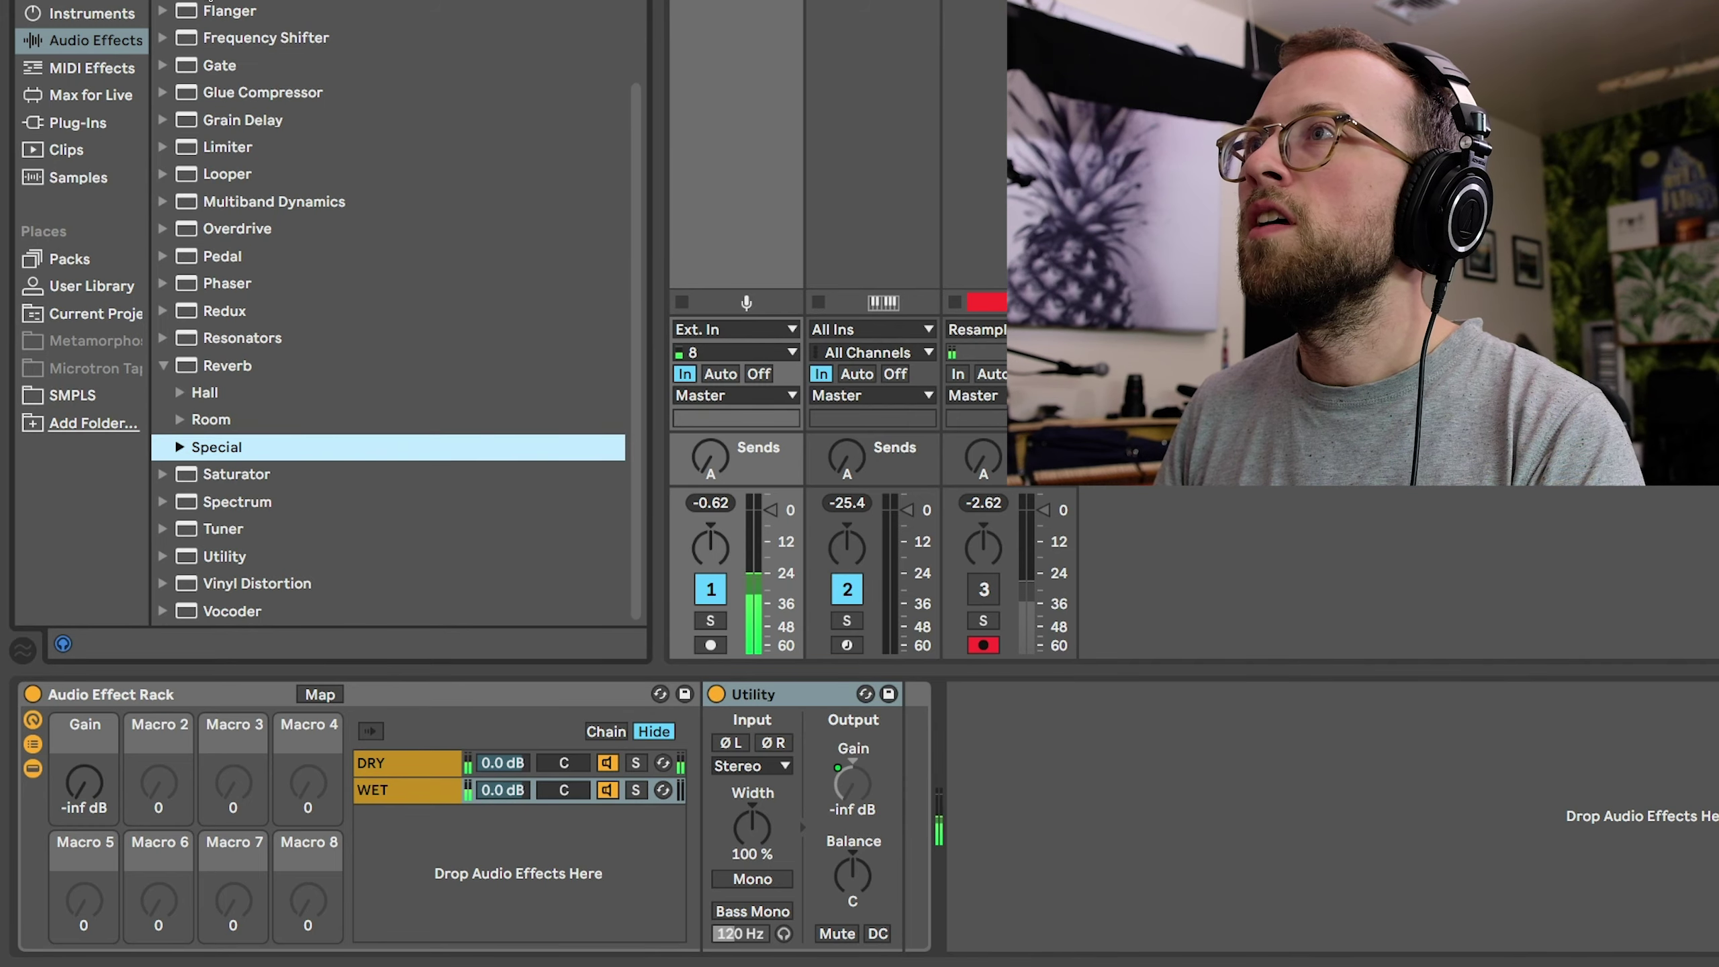
left_click(169, 1)
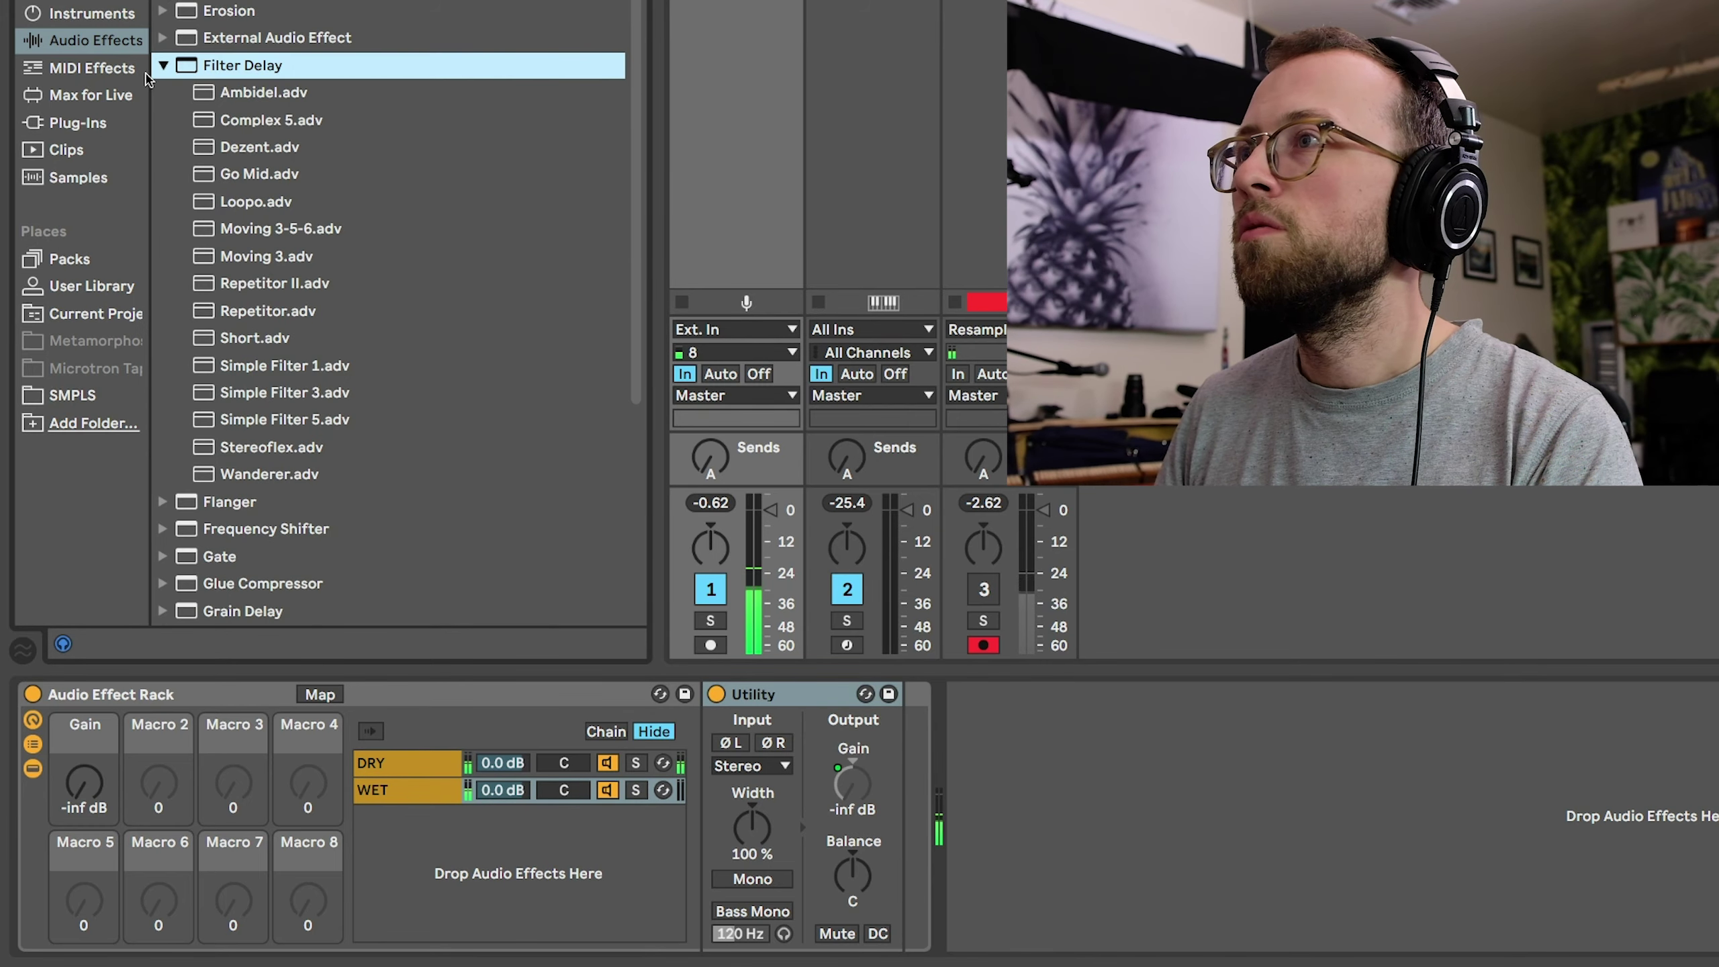
left_click_drag(263, 68, 887, 772)
left_click(927, 741)
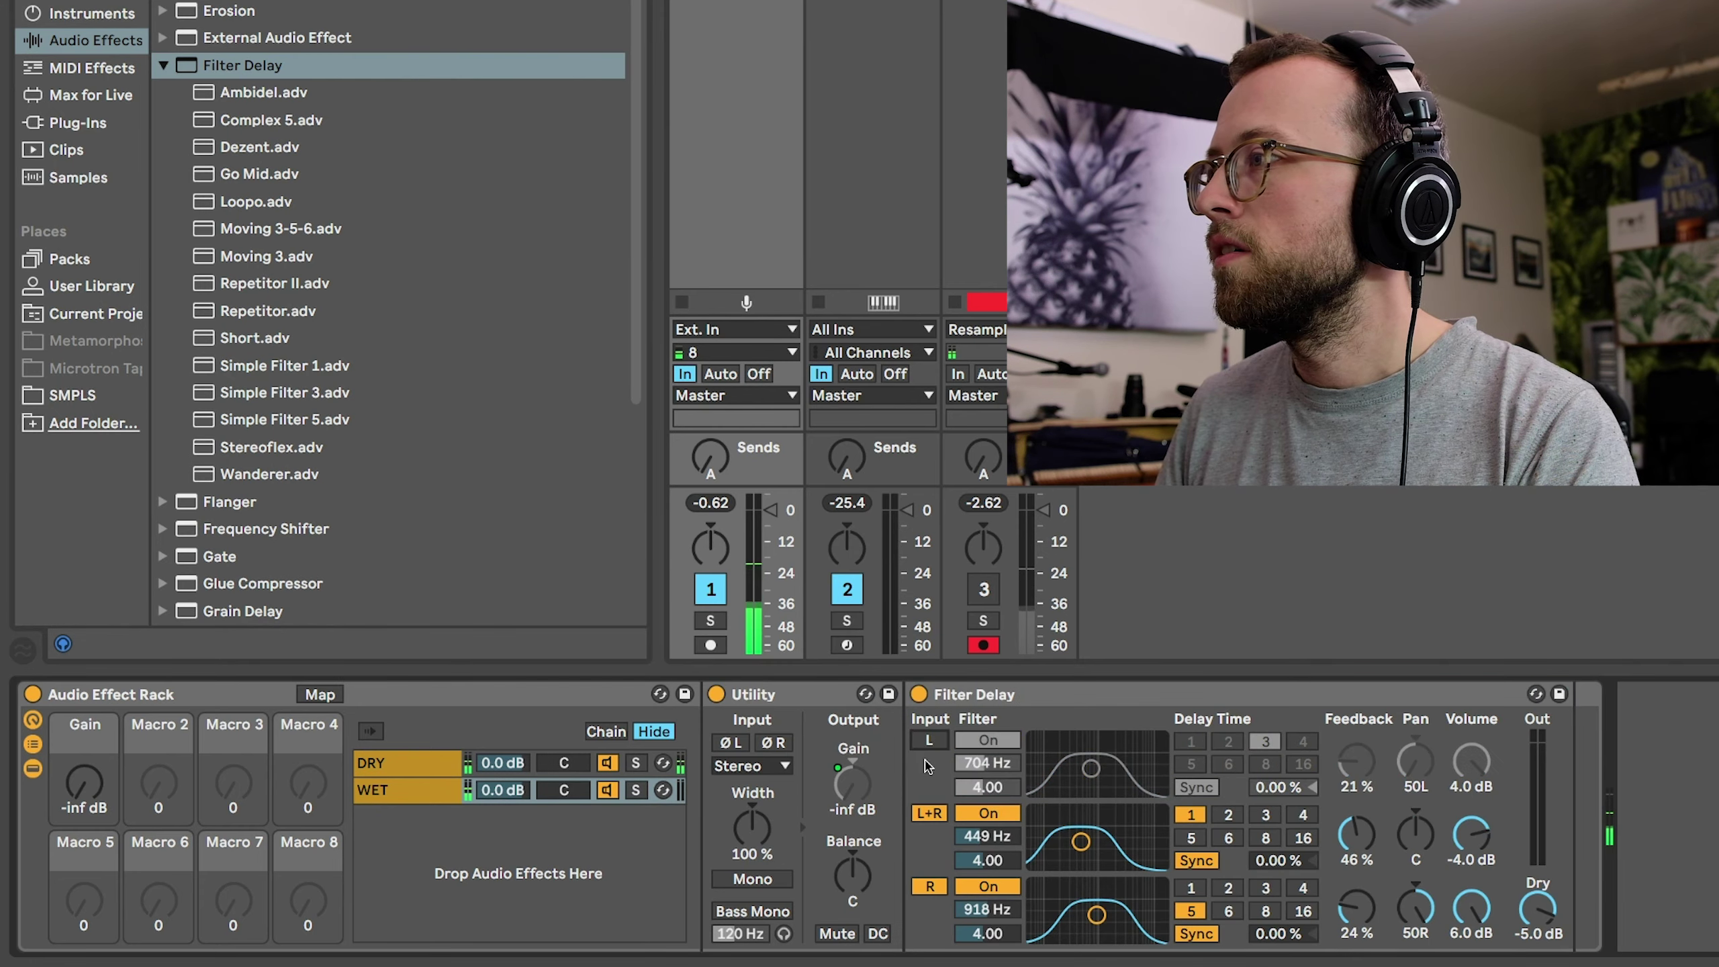
left_click(929, 888)
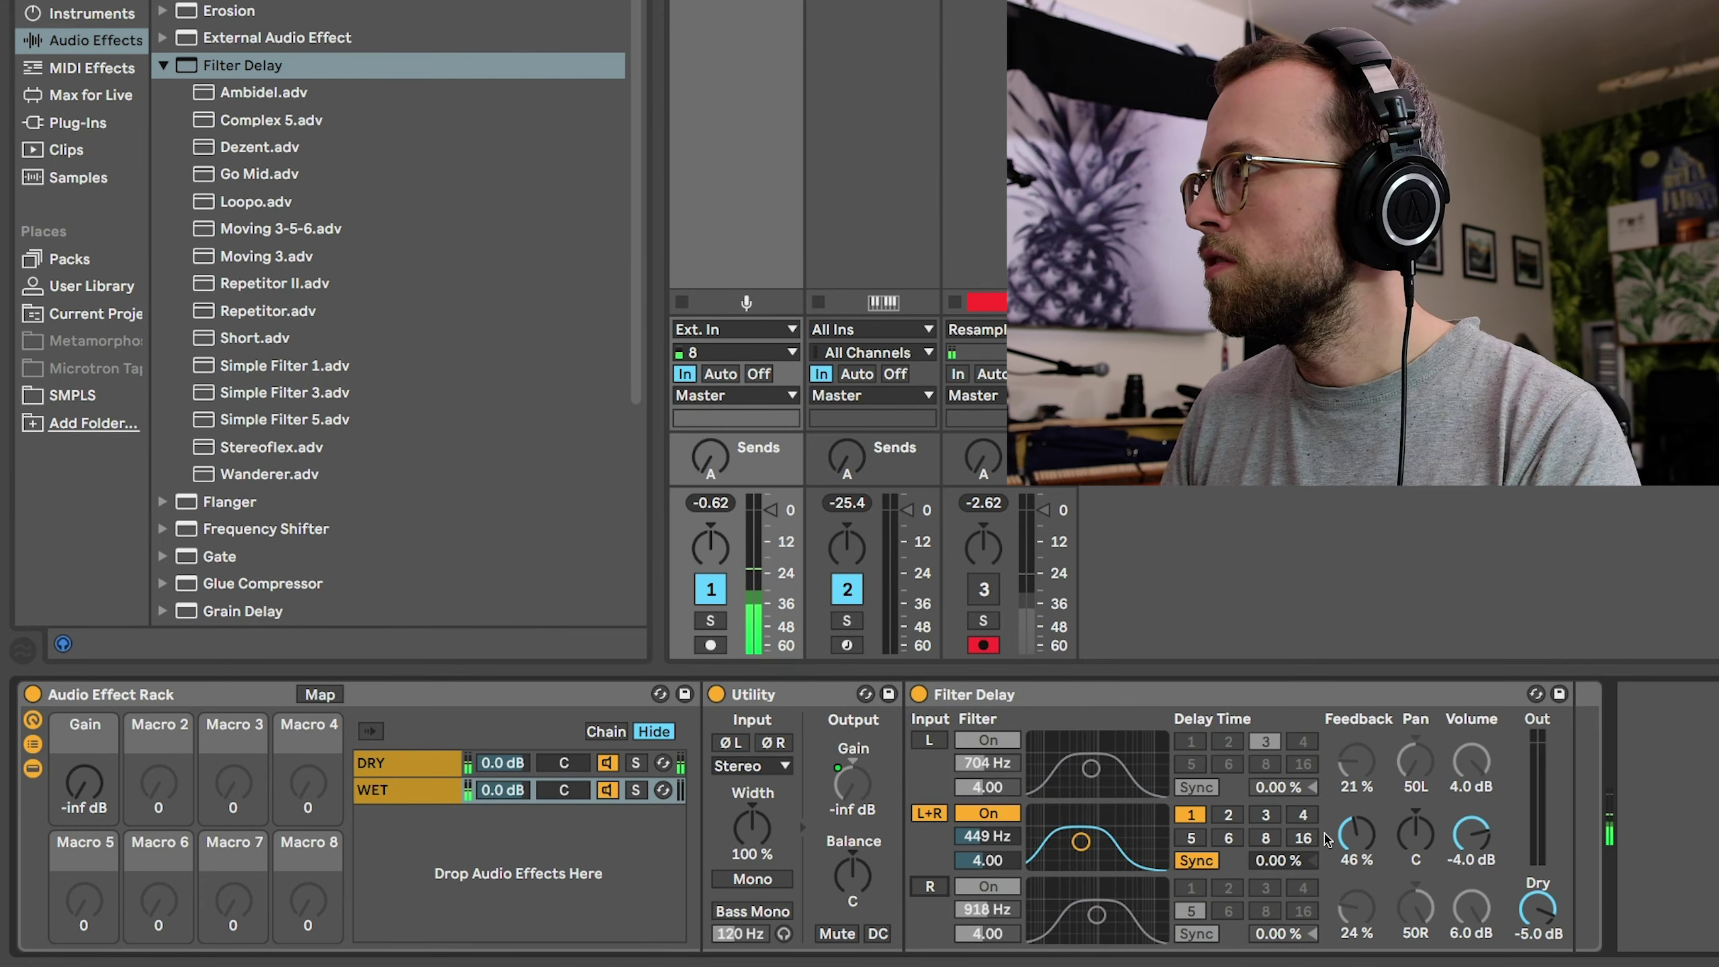
Set the Filter Delay's L+R feedback to 67 % and its delay to an unsynced time of 196 ms
left_click_drag(1368, 844, 1368, 830)
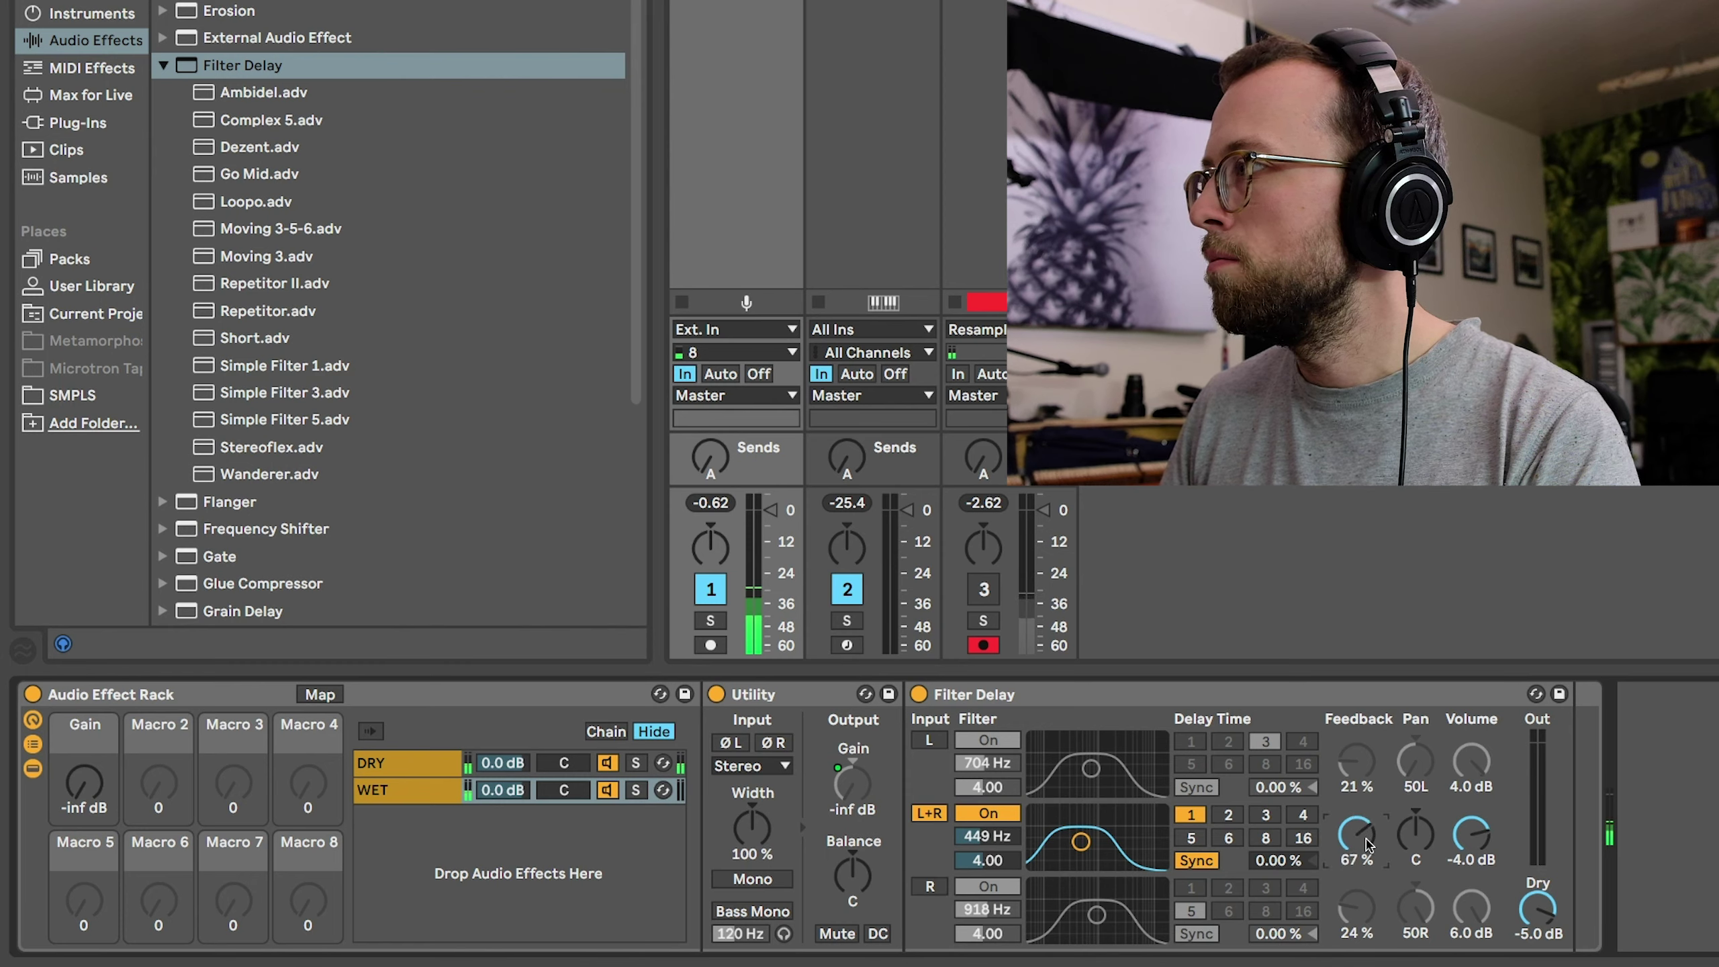
left_click(1203, 842)
left_click(1196, 861)
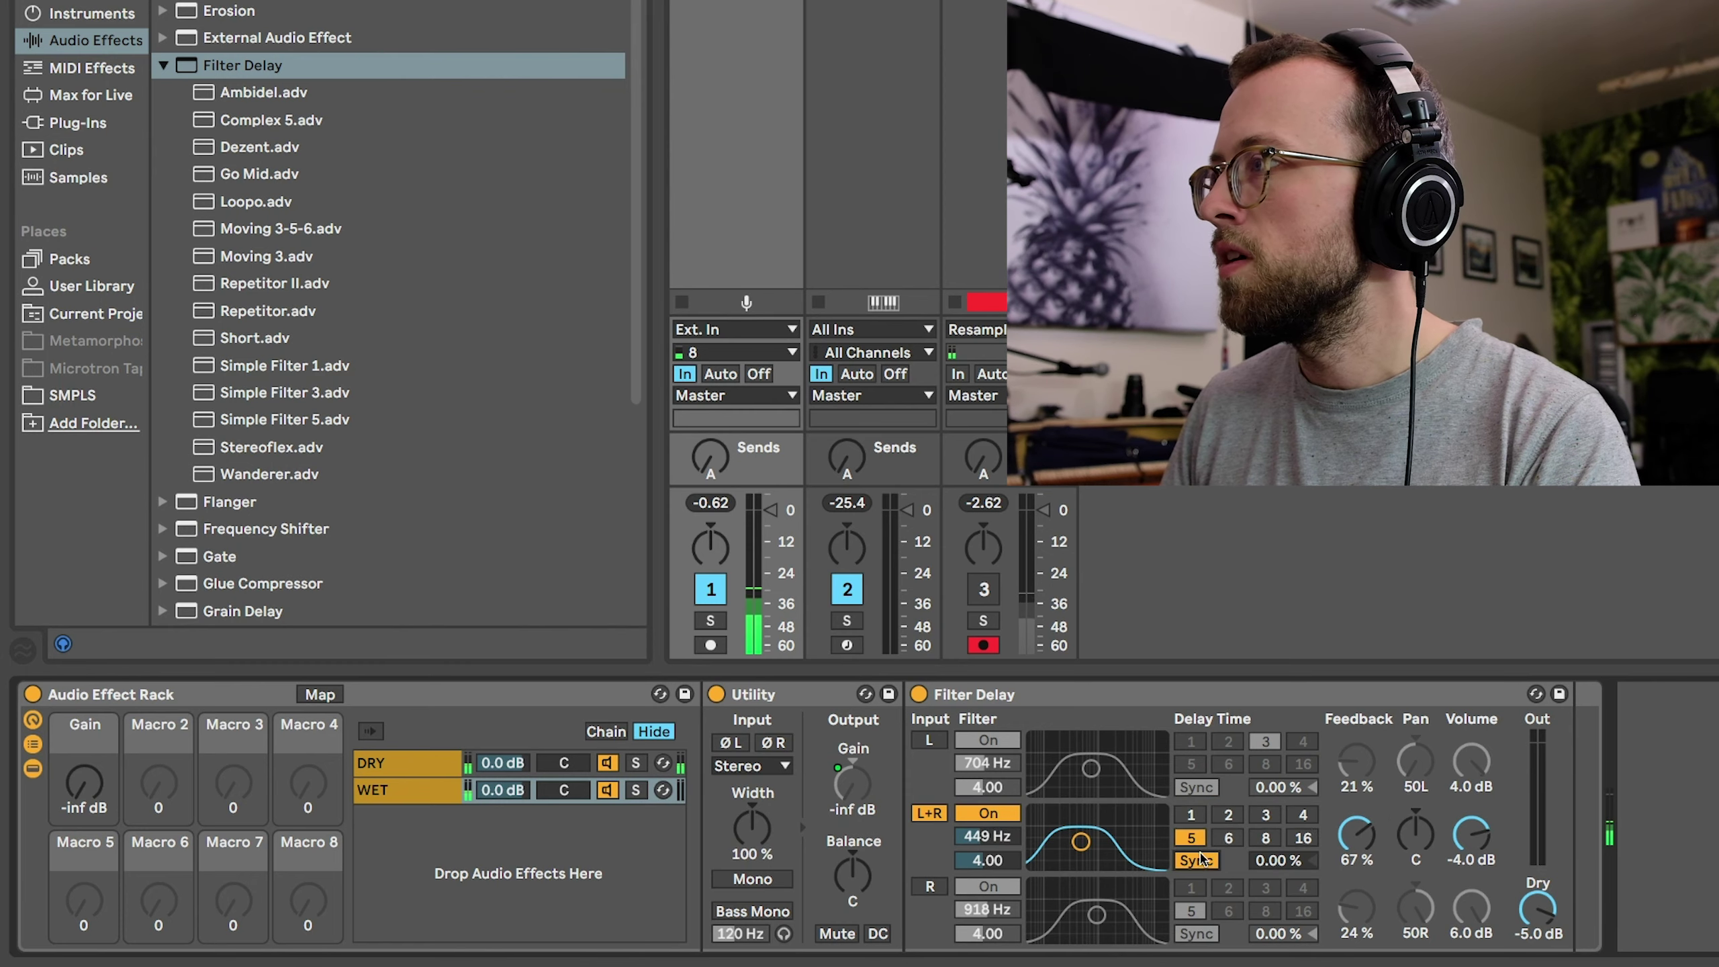
mouse_move(1284, 862)
left_mouse_down()
mouse_move(1284, 813)
mouse_move(1284, 855)
mouse_move(1303, 867)
left_mouse_up()
Set the Filter Delay's L+R volume to 0 dB and its Dry level to -inf dB
left_click_drag(1460, 850, 1466, 805)
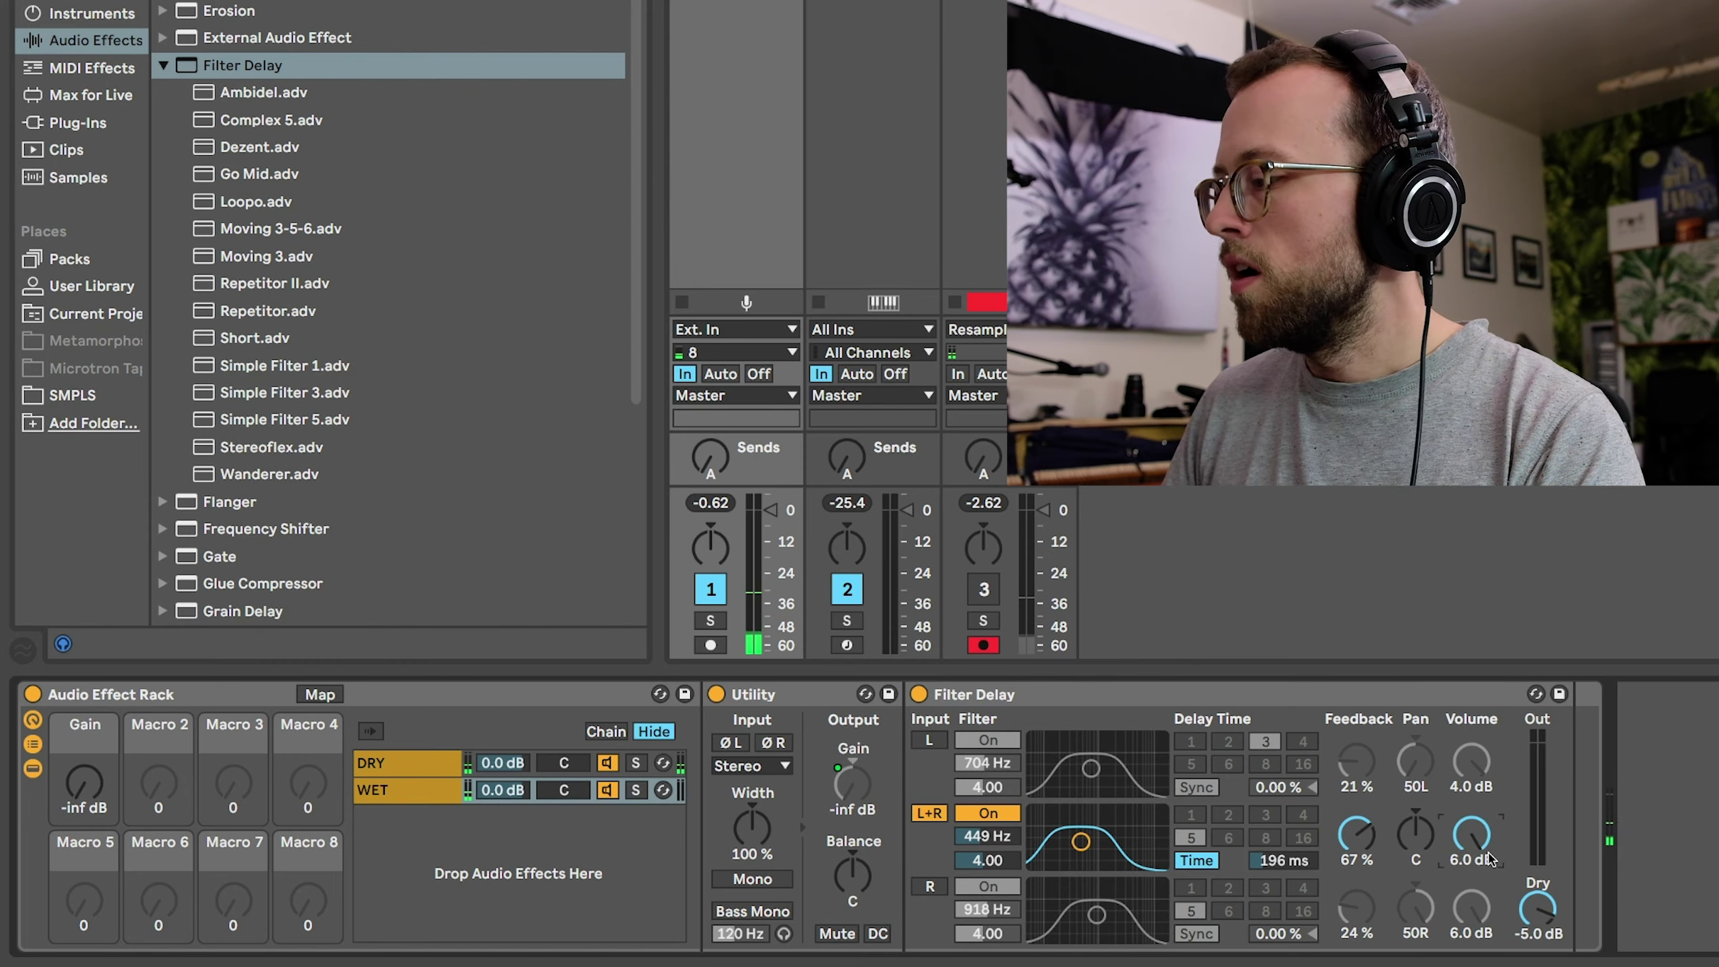
type("0")
key("Return")
left_click_drag(1536, 906, 1536, 958)
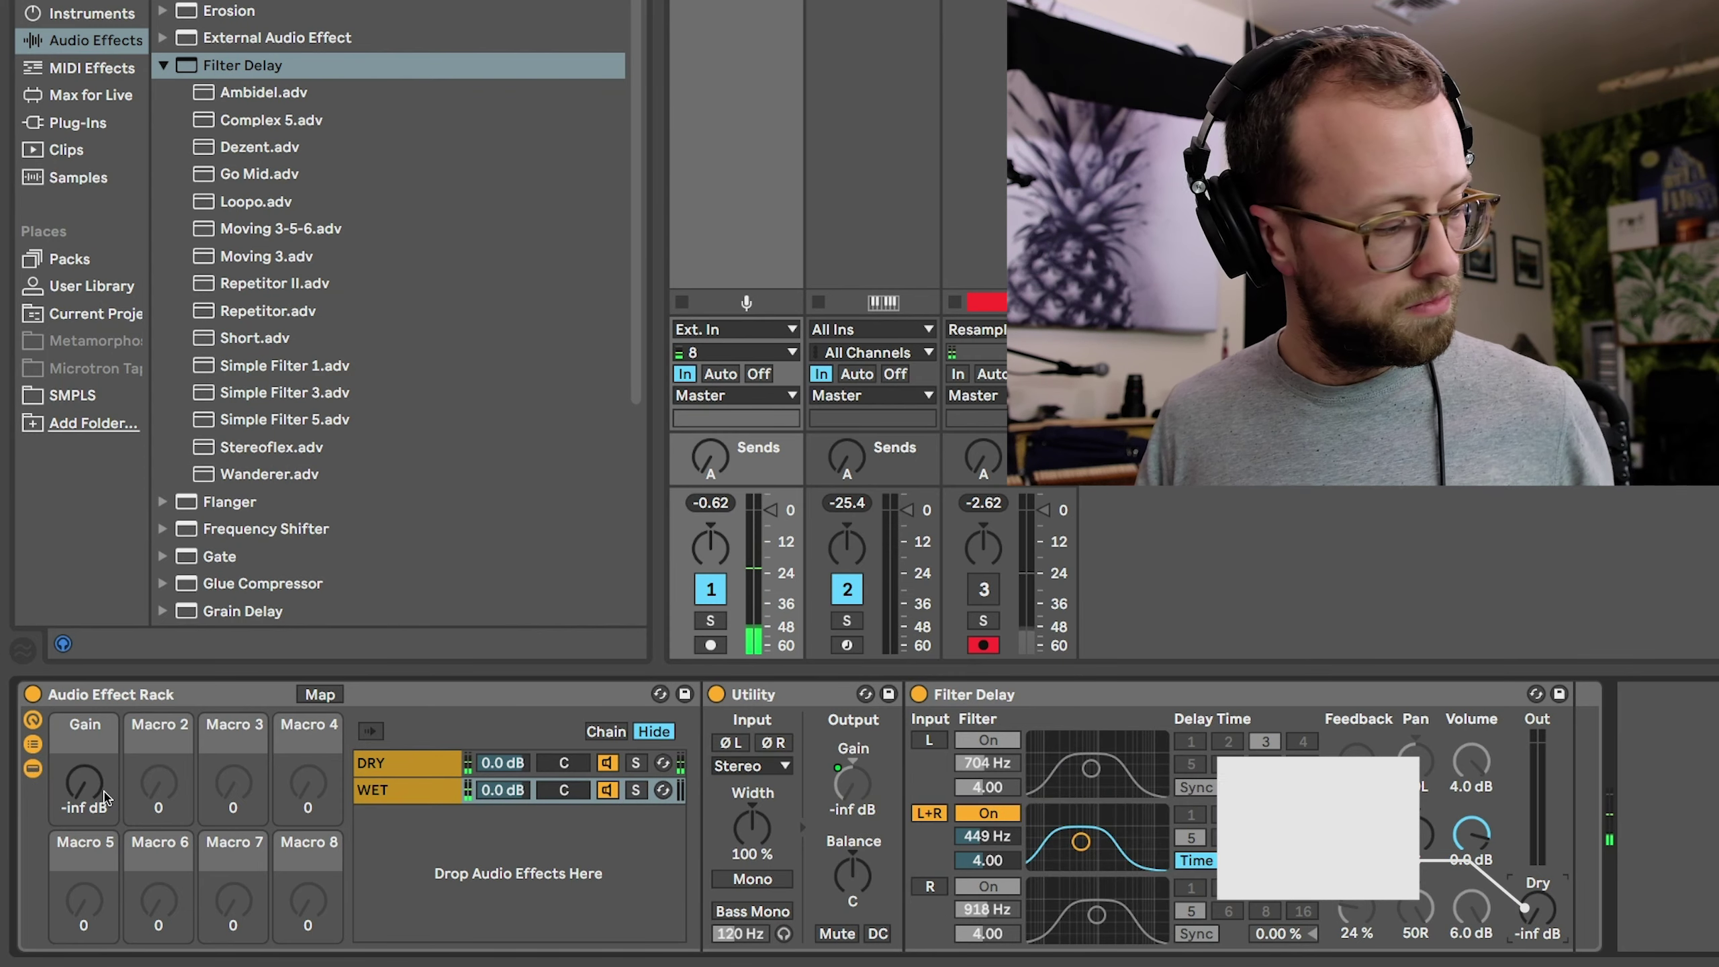
Test the delay throw with the Gain macro at 0.00 dB and set the L+R delay time to 477 ms
left_click_drag(103, 797, 103, 758)
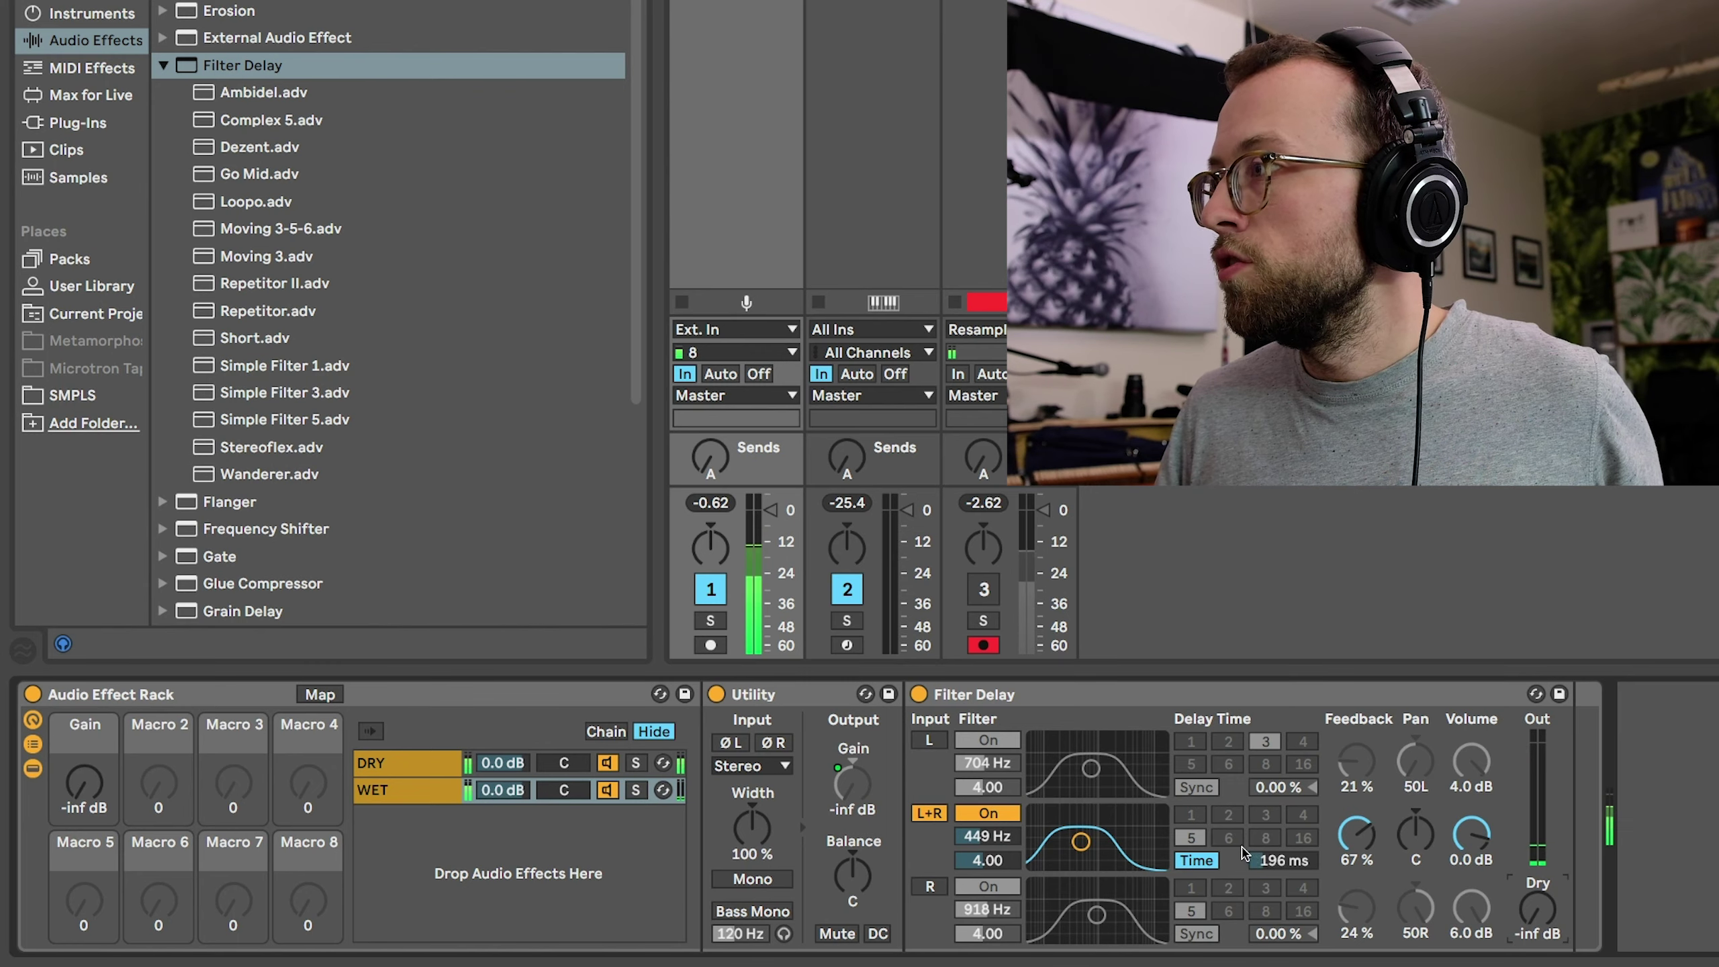
left_click_drag(1283, 860, 1283, 796)
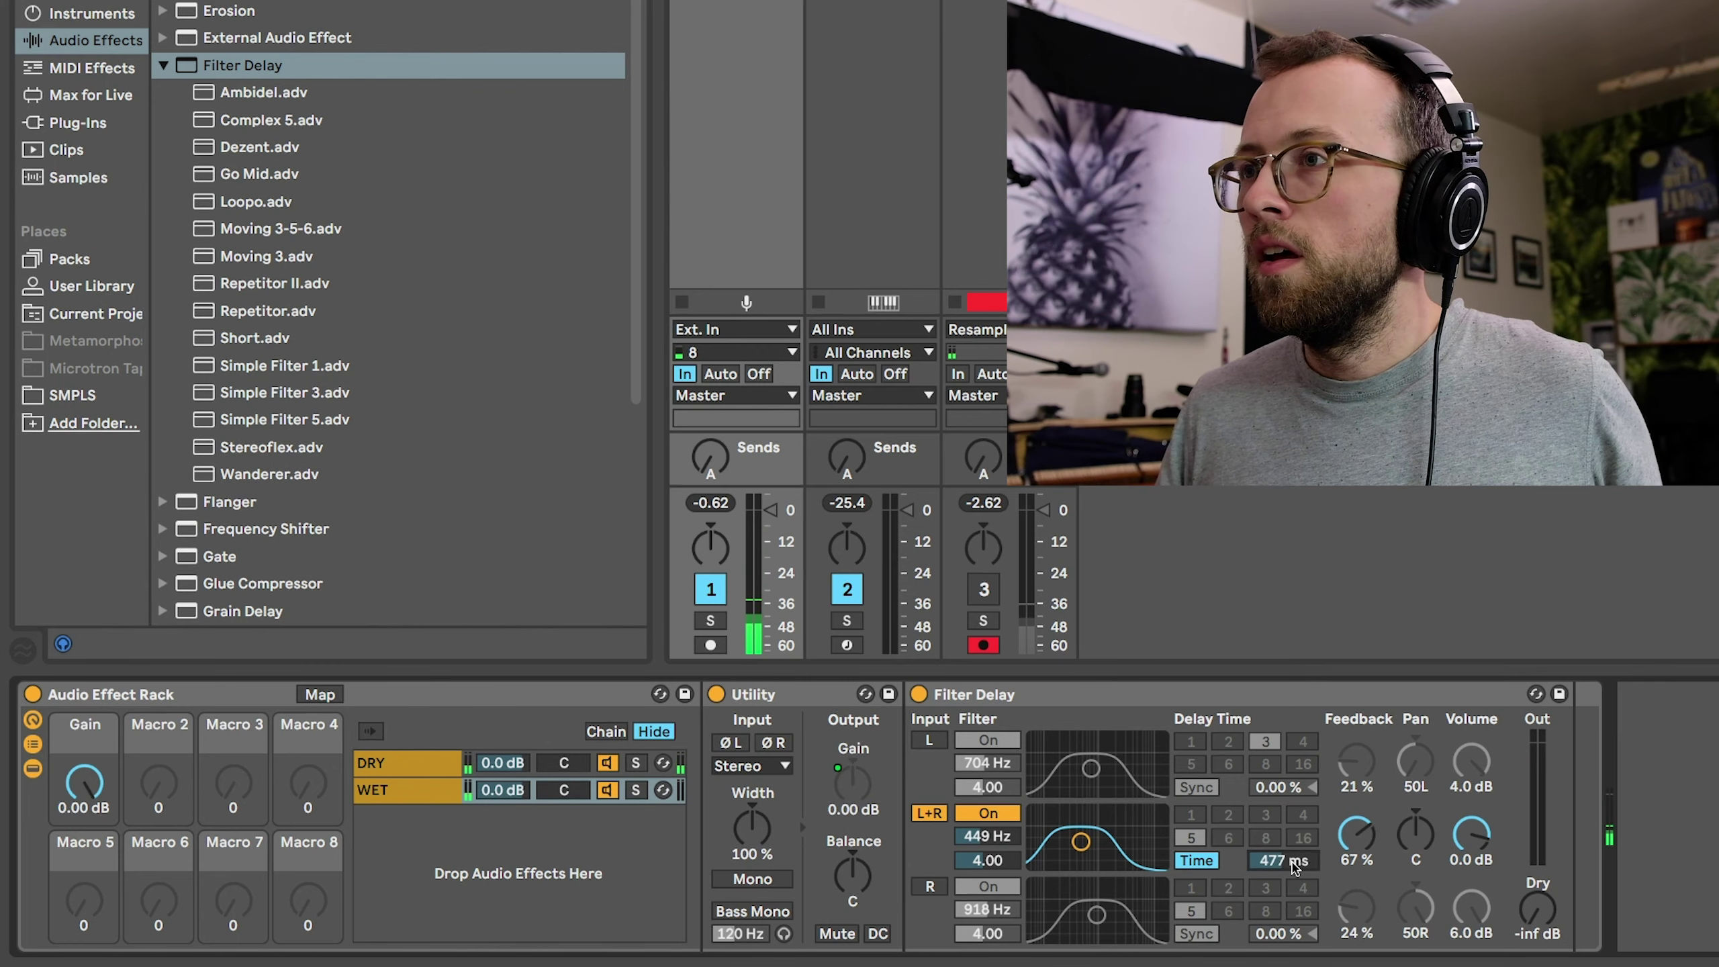